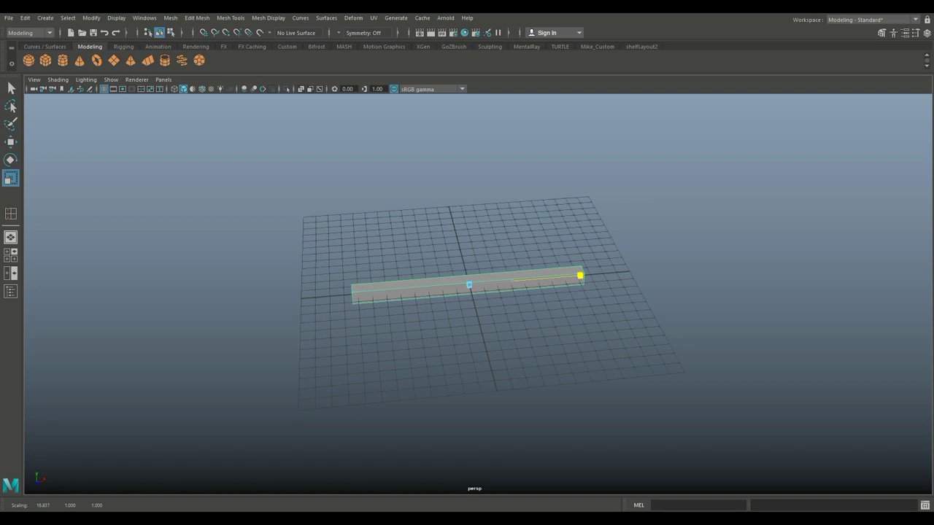
Step: Scale the cube into a flat, thin board and stretch it lengthwise along X beyond both sides of the grid
{"action": "left_click_drag", "start_coordinate": [583, 275], "coordinate": [419, 232], "text": "alt"}
{"action": "left_click_drag", "start_coordinate": [544, 267], "coordinate": [608, 268]}
{"action": "left_click_drag", "start_coordinate": [501, 223], "coordinate": [369, 314]}
{"action": "scroll", "coordinate": [467, 292], "scroll_direction": "down", "scroll_amount": 3}
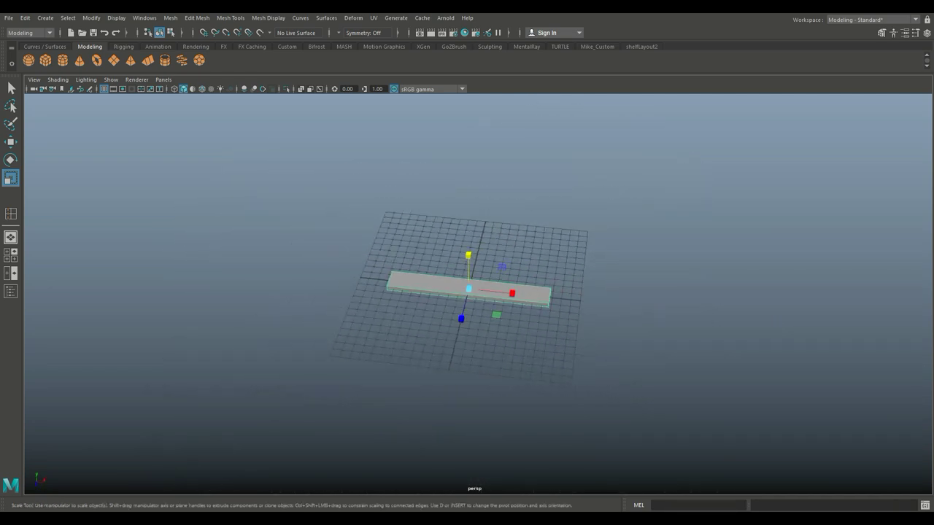
{"action": "left_click_drag", "start_coordinate": [512, 293], "coordinate": [846, 292]}
{"action": "scroll", "coordinate": [482, 299], "scroll_direction": "up", "scroll_amount": 1}
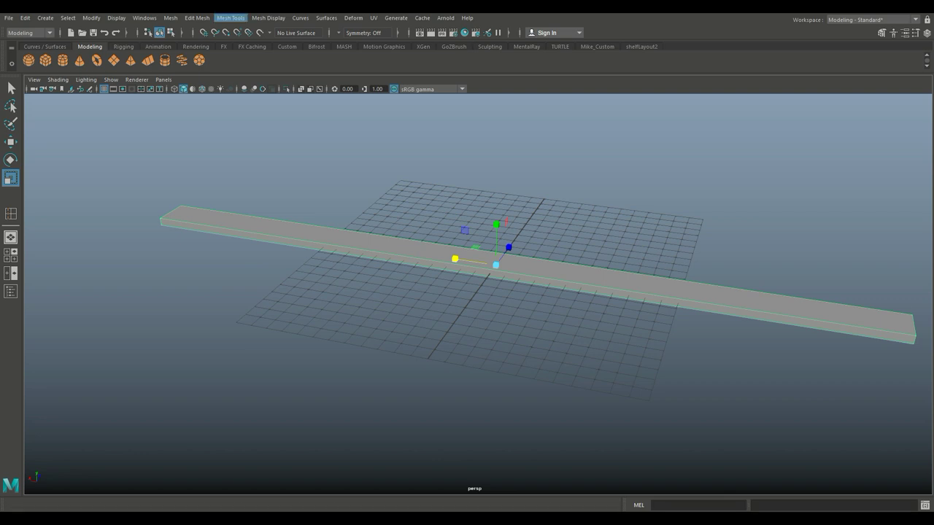
{"action": "left_click", "coordinate": [231, 18]}
{"action": "left_click", "coordinate": [230, 18]}
{"action": "left_click", "coordinate": [197, 17]}
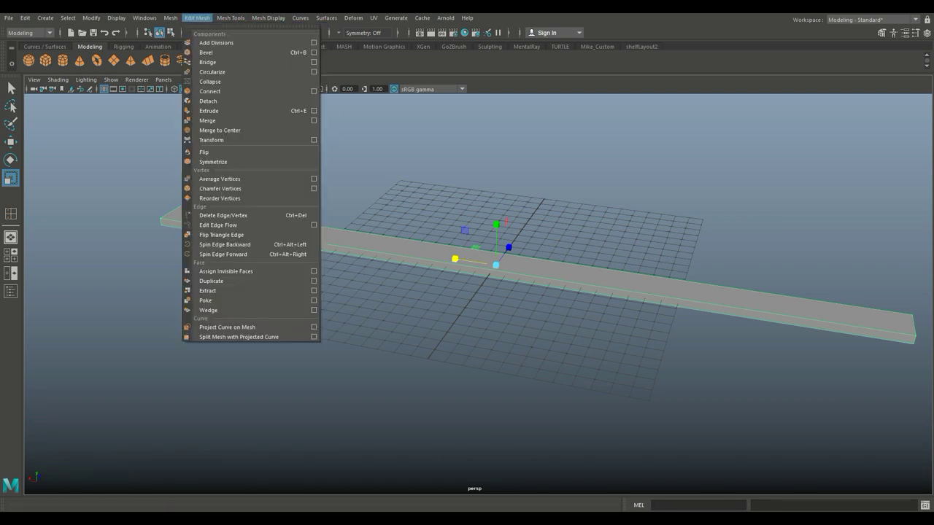
{"action": "key", "text": "Escape"}
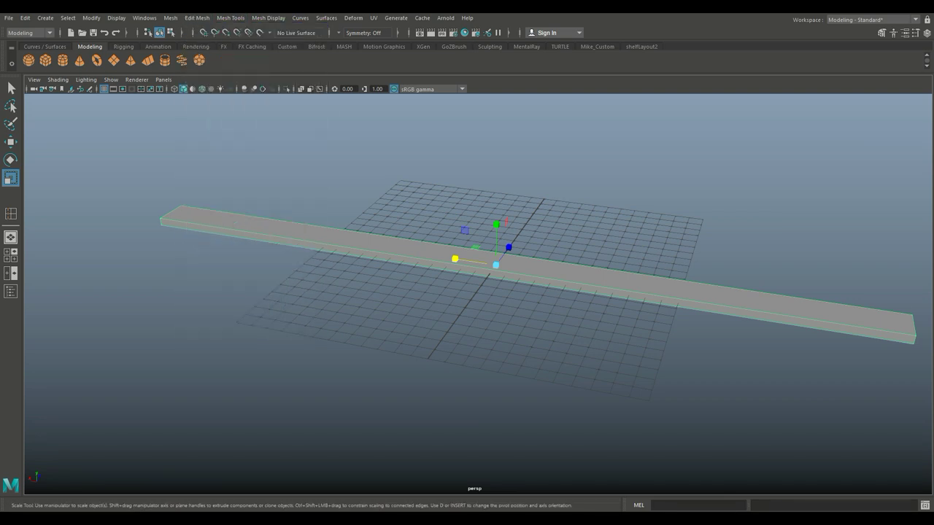
Step: Bevel the board's long edges with a fraction of 0.2 and 2 segments
{"action": "right_click_drag", "start_coordinate": [396, 235], "coordinate": [396, 199]}
{"action": "left_click", "coordinate": [423, 248]}
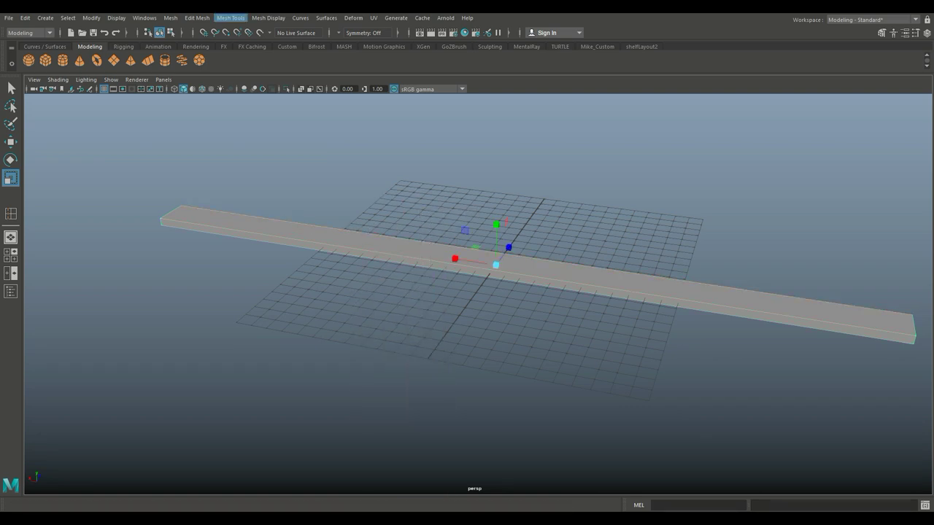
{"action": "left_click", "coordinate": [197, 18]}
{"action": "left_click", "coordinate": [207, 52]}
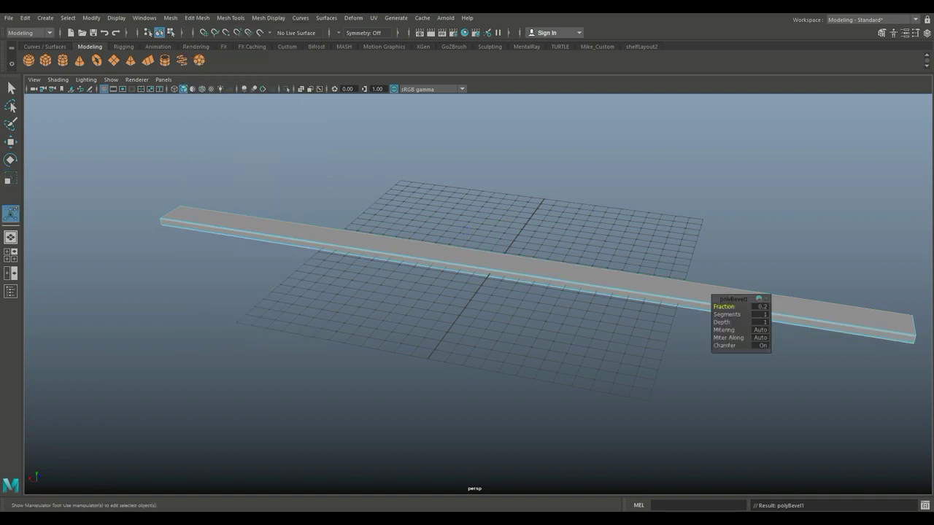
{"action": "left_click_drag", "start_coordinate": [511, 292], "coordinate": [488, 298], "text": "alt"}
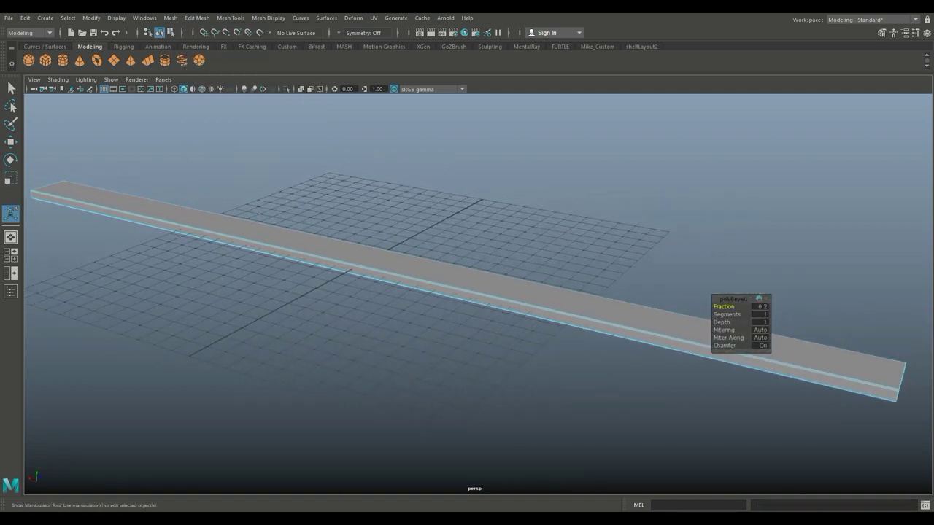
{"action": "scroll", "coordinate": [487, 298], "scroll_direction": "up", "scroll_amount": 2}
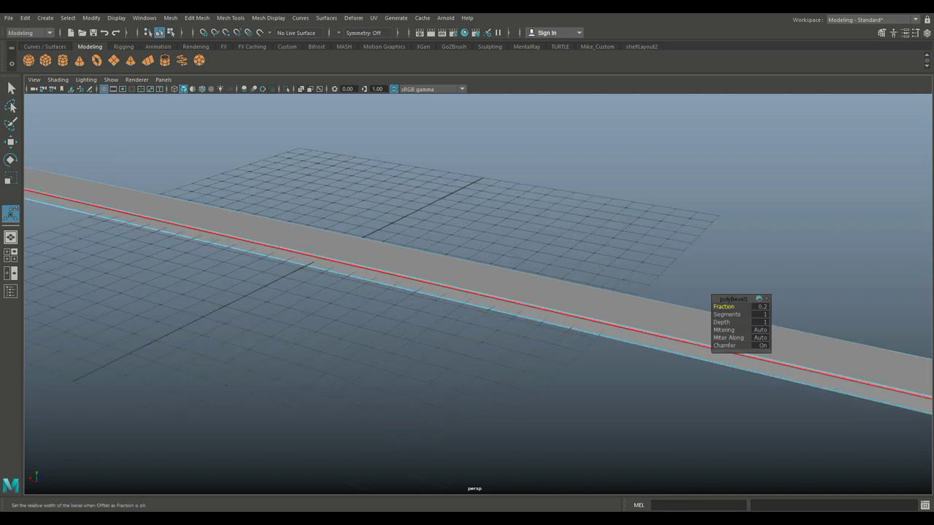
{"action": "left_click", "coordinate": [727, 314]}
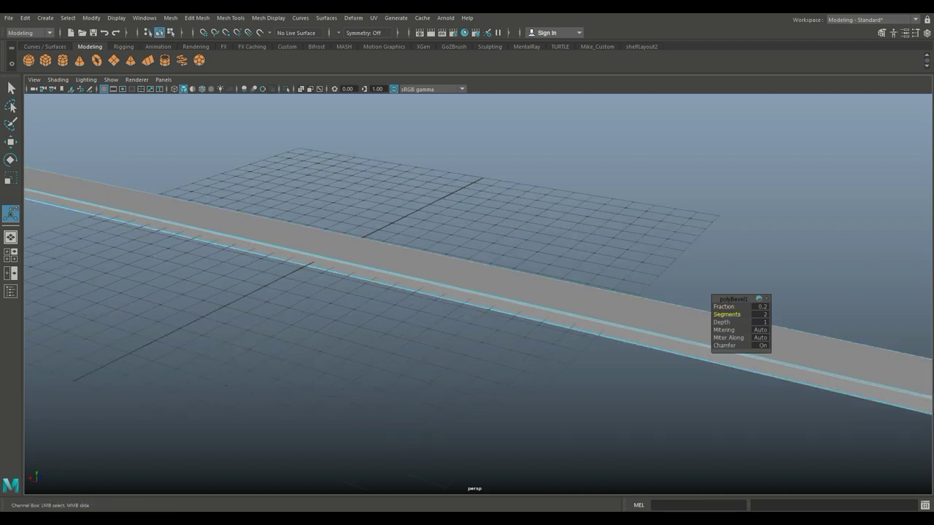
Step: Duplicate the whole beveled board and move the copy along Z so it lies parallel to the original with a gap
{"action": "scroll", "coordinate": [478, 292], "scroll_direction": "down", "scroll_amount": 6}
{"action": "left_click_drag", "start_coordinate": [467, 292], "coordinate": [365, 302], "text": "alt"}
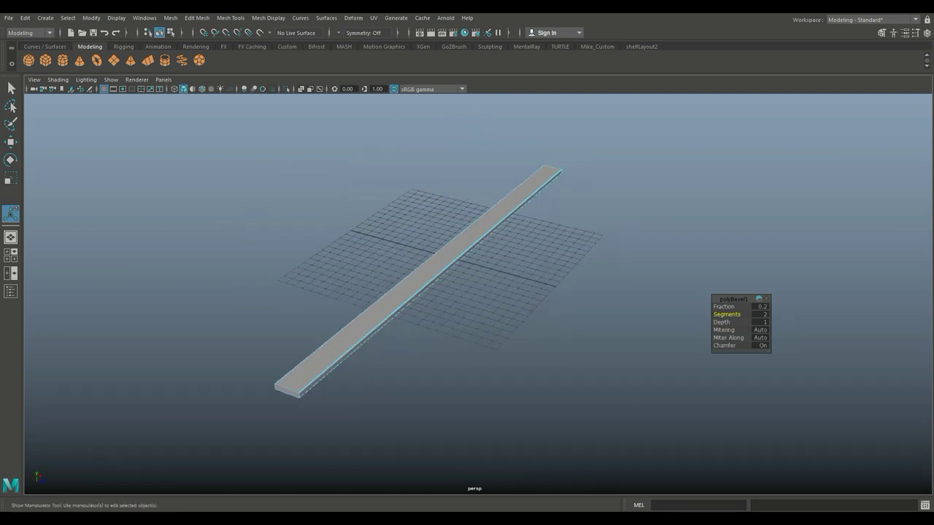
{"action": "right_click", "coordinate": [469, 227]}
{"action": "left_click", "coordinate": [517, 213]}
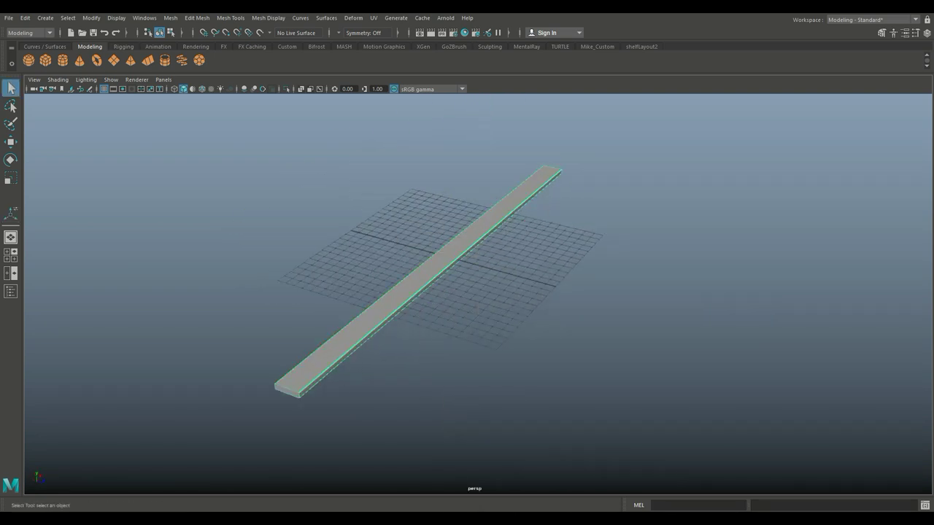
{"action": "key", "text": "w"}
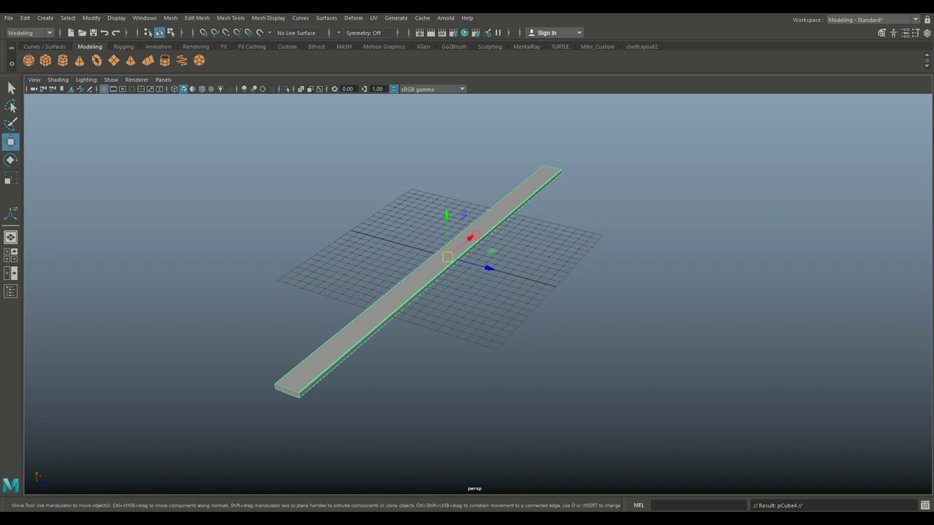
{"action": "mouse_move", "coordinate": [488, 268]}
{"action": "left_mouse_down", "text": "shift"}
{"action": "mouse_move", "coordinate": [645, 311]}
{"action": "mouse_move", "coordinate": [539, 315]}
{"action": "left_mouse_up", "text": "shift"}
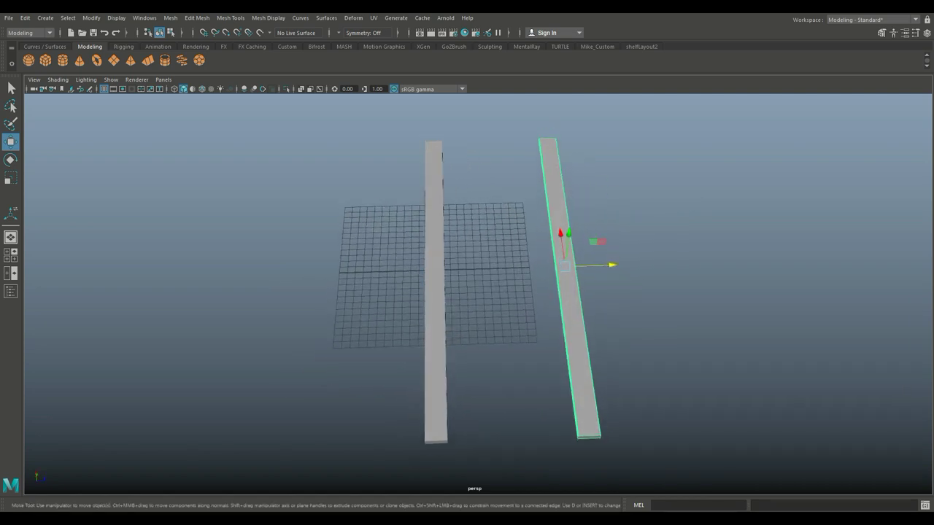
Step: Duplicate the second board and rotate the copy about the vertical axis so it lies perpendicular to the other two
{"action": "key", "text": "ctrl+d"}
{"action": "key", "text": "e"}
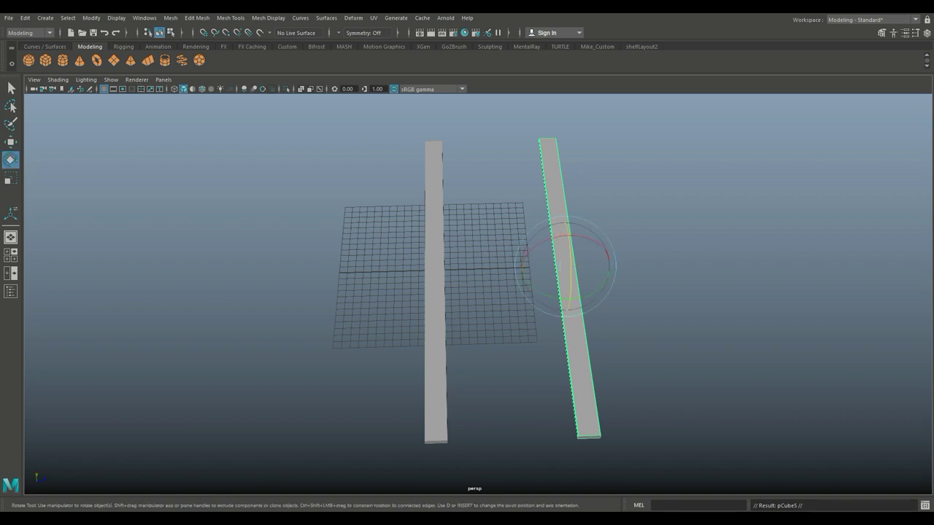
{"action": "left_click_drag", "start_coordinate": [584, 292], "coordinate": [701, 295]}
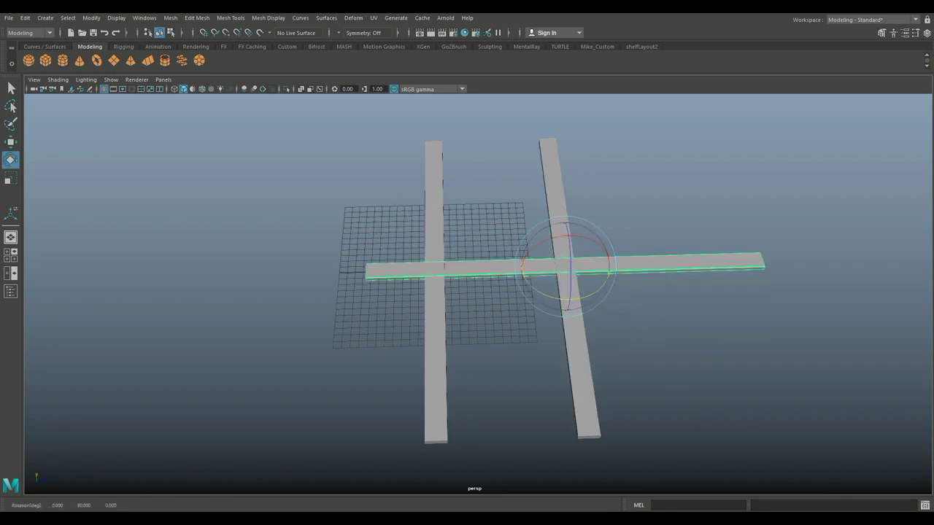
Step: In the top view, move the perpendicular board along X to the negative-X ends of the two parallel boards
{"action": "left_click", "coordinate": [11, 256]}
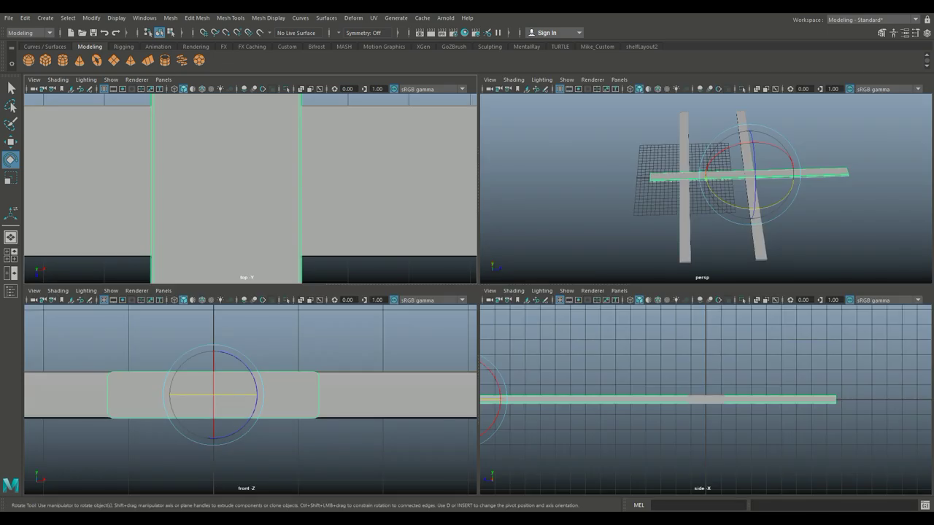
{"action": "key", "text": "space"}
{"action": "scroll", "coordinate": [477, 293], "scroll_direction": "down", "scroll_amount": 10}
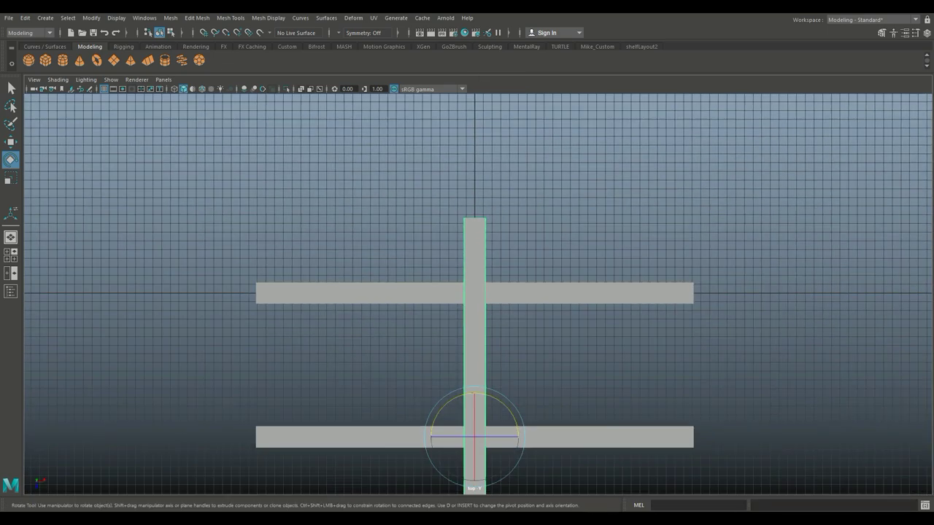
{"action": "middle_click_drag", "start_coordinate": [477, 293], "coordinate": [591, 157], "text": "alt"}
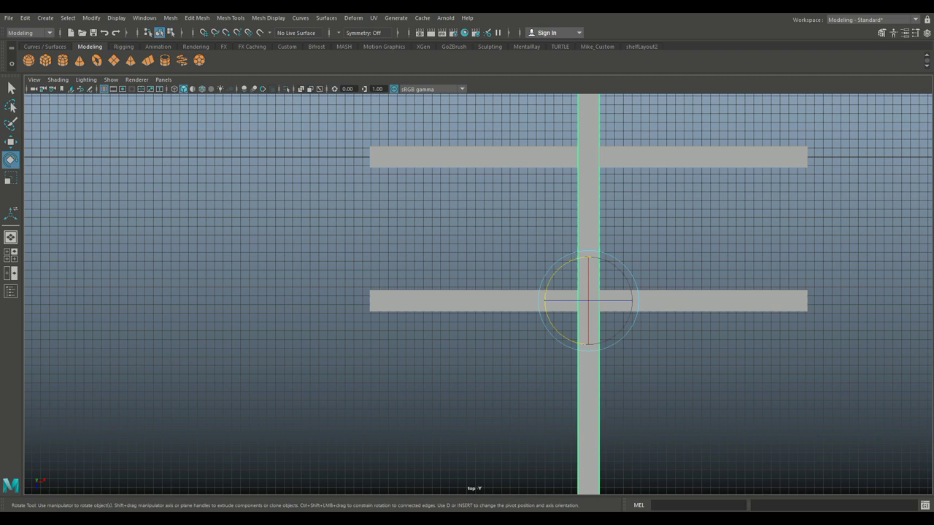
{"action": "key", "text": "w"}
{"action": "left_click_drag", "start_coordinate": [632, 301], "coordinate": [423, 300]}
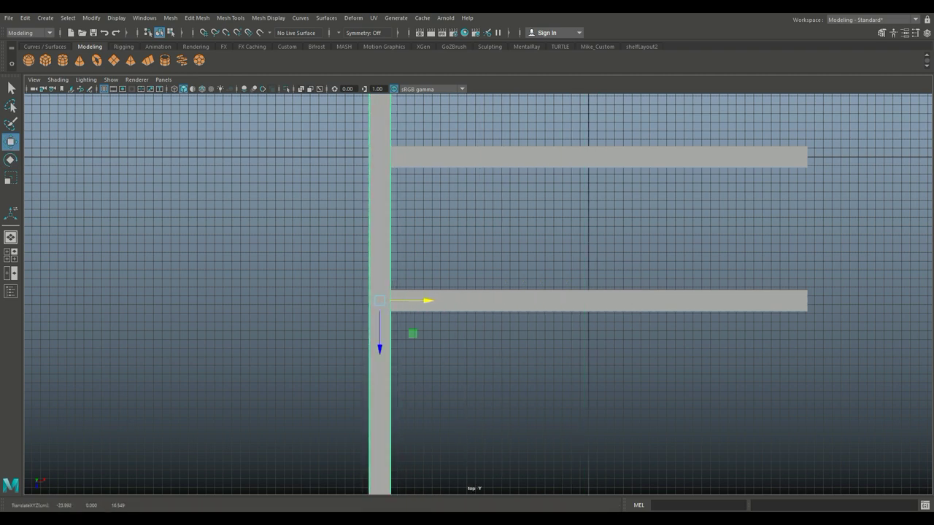
Step: Show the boards in wireframe and nudge the perpendicular board along X so its outer edge aligns with the parallel boards' ends
{"action": "key", "text": "4"}
{"action": "scroll", "coordinate": [478, 294], "scroll_direction": "up", "scroll_amount": 3}
{"action": "middle_click_drag", "start_coordinate": [423, 300], "coordinate": [567, 410], "text": "alt"}
{"action": "scroll", "coordinate": [478, 294], "scroll_direction": "up", "scroll_amount": 1}
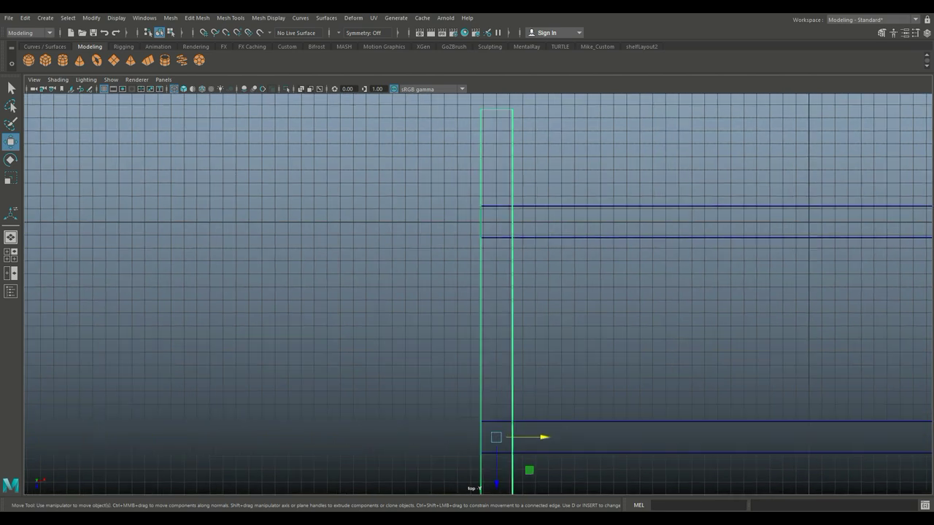
{"action": "scroll", "coordinate": [480, 292], "scroll_direction": "up", "scroll_amount": 1}
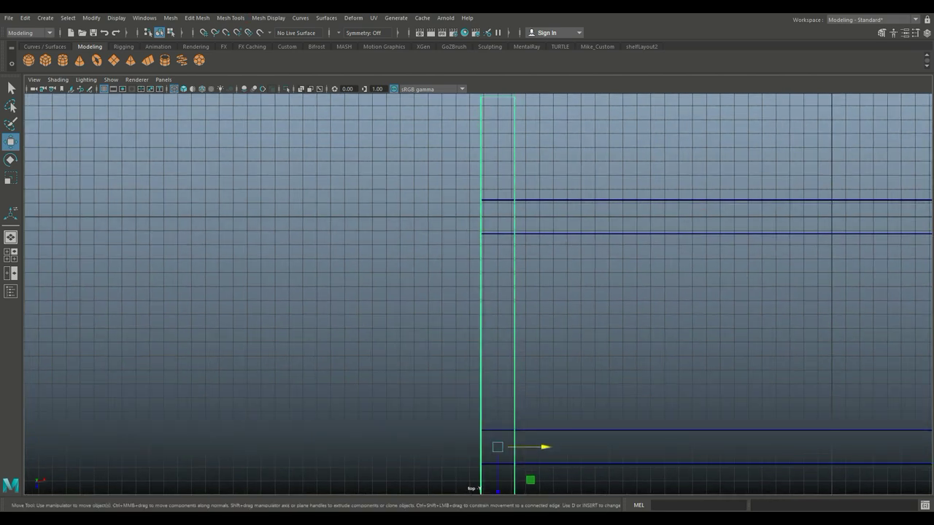
{"action": "left_click_drag", "start_coordinate": [546, 447], "coordinate": [547, 447]}
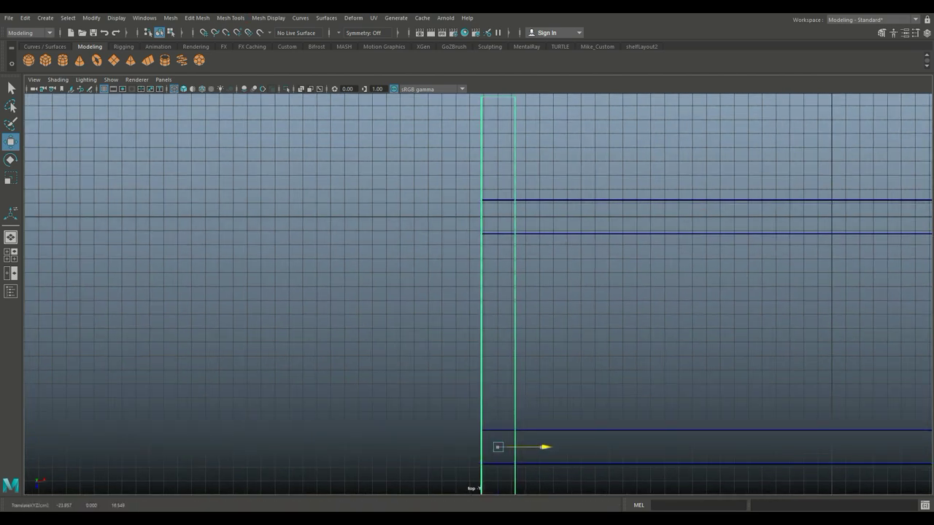
Step: Shorten the perpendicular board by moving its upper end vertices down to the inner edge of the first parallel board
{"action": "scroll", "coordinate": [478, 294], "scroll_direction": "down", "scroll_amount": 2}
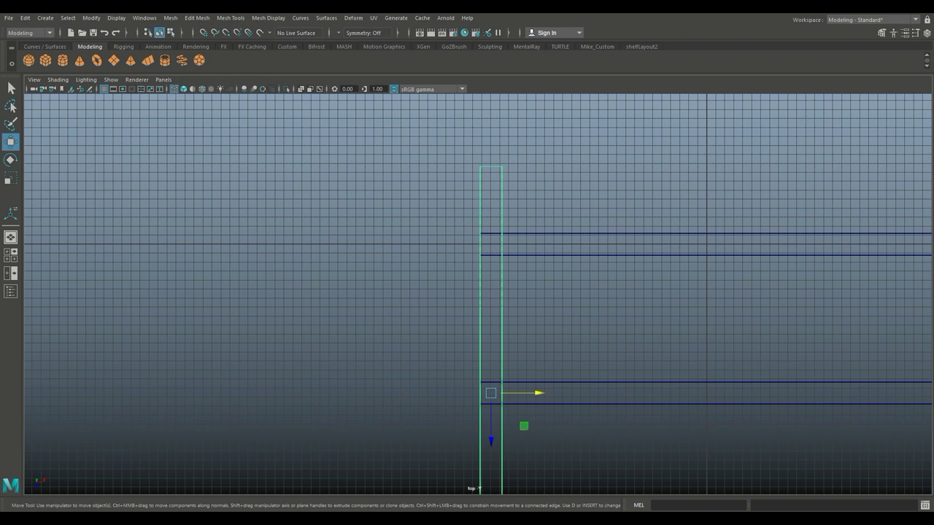
{"action": "right_click_drag", "start_coordinate": [500, 183], "coordinate": [551, 169]}
{"action": "left_click_drag", "start_coordinate": [523, 195], "coordinate": [490, 303]}
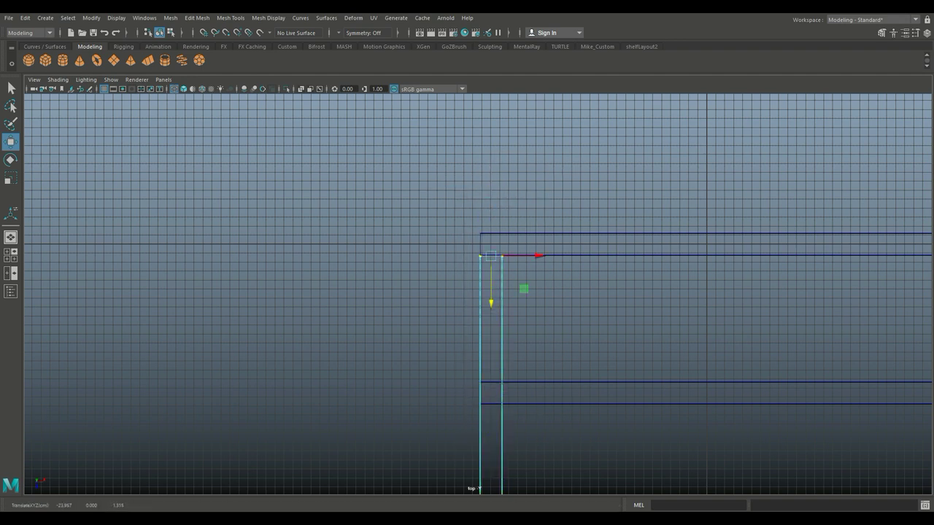
{"action": "key", "text": "f"}
{"action": "left_click_drag", "start_coordinate": [478, 321], "coordinate": [478, 297]}
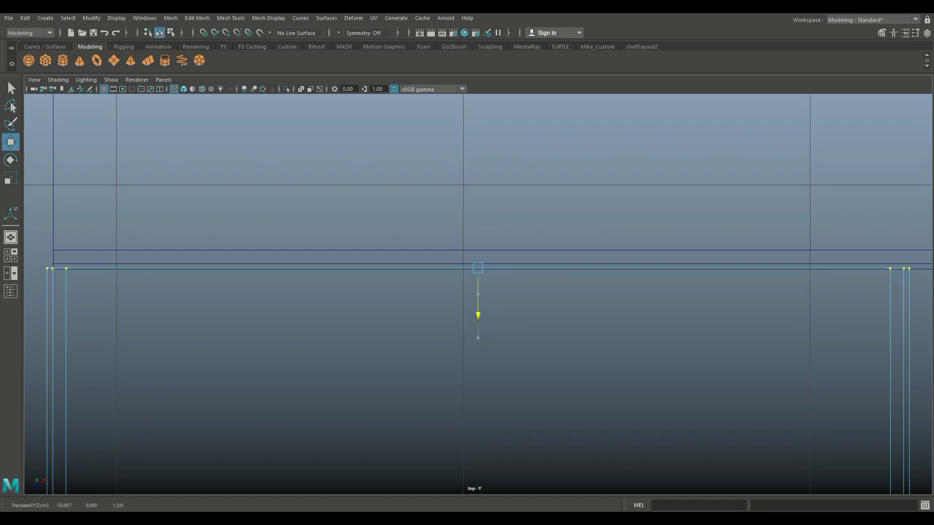
{"action": "scroll", "coordinate": [478, 294], "scroll_direction": "down", "scroll_amount": 10}
{"action": "scroll", "coordinate": [478, 292], "scroll_direction": "down", "scroll_amount": 2}
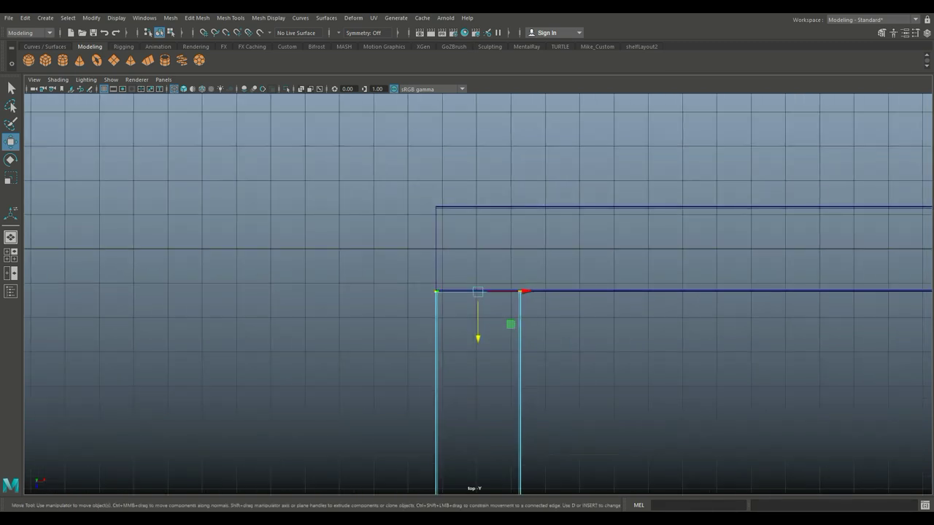
Step: Fine-tune the whole perpendicular board's X position at its crossing with the second parallel board, to about -23.86
{"action": "right_click_drag", "start_coordinate": [438, 227], "coordinate": [394, 241]}
{"action": "scroll", "coordinate": [478, 292], "scroll_direction": "down", "scroll_amount": 2}
{"action": "middle_click_drag", "start_coordinate": [478, 292], "coordinate": [460, 183], "text": "alt"}
{"action": "scroll", "coordinate": [460, 291], "scroll_direction": "down", "scroll_amount": 2}
{"action": "middle_click_drag", "start_coordinate": [467, 408], "coordinate": [464, 298], "text": "alt"}
{"action": "scroll", "coordinate": [467, 310], "scroll_direction": "up", "scroll_amount": 3}
{"action": "middle_click_drag", "start_coordinate": [467, 379], "coordinate": [467, 307], "text": "alt"}
{"action": "scroll", "coordinate": [482, 292], "scroll_direction": "up", "scroll_amount": 2}
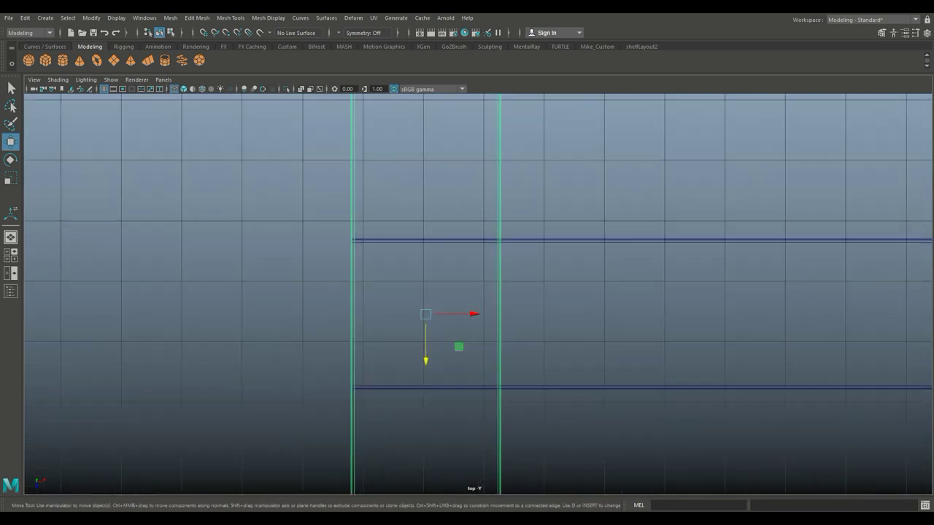
{"action": "left_click_drag", "start_coordinate": [474, 314], "coordinate": [476, 314]}
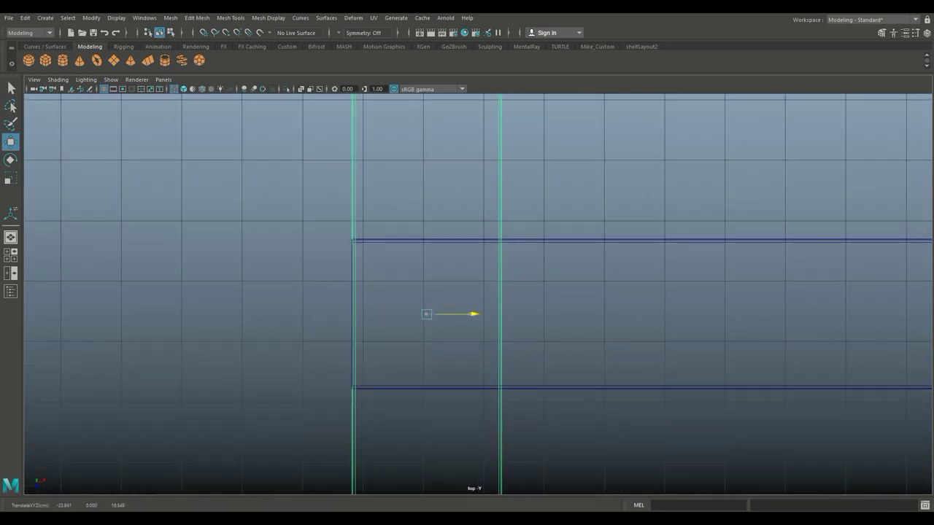
Step: Shorten the perpendicular board by moving its lower end vertices up to the inner edge of the second parallel board
{"action": "scroll", "coordinate": [477, 293], "scroll_direction": "down", "scroll_amount": 10}
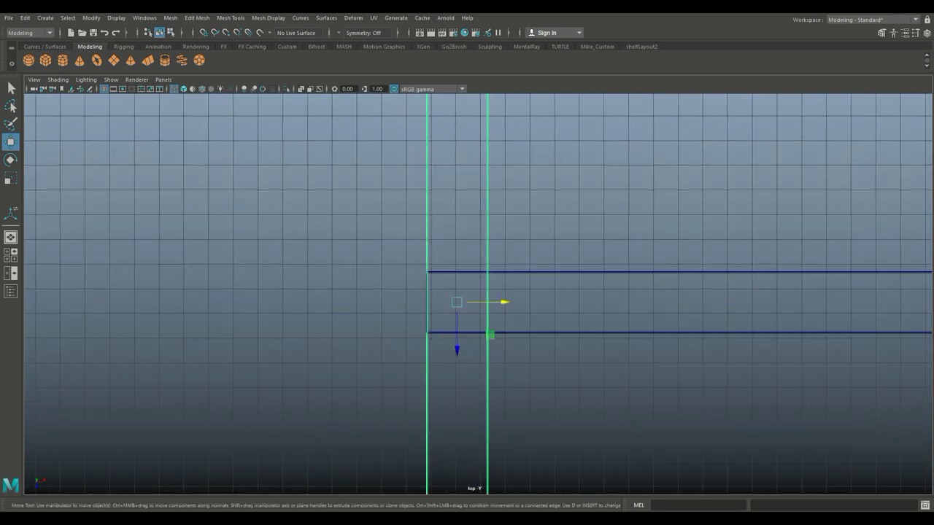
{"action": "right_click_drag", "start_coordinate": [478, 226], "coordinate": [433, 228]}
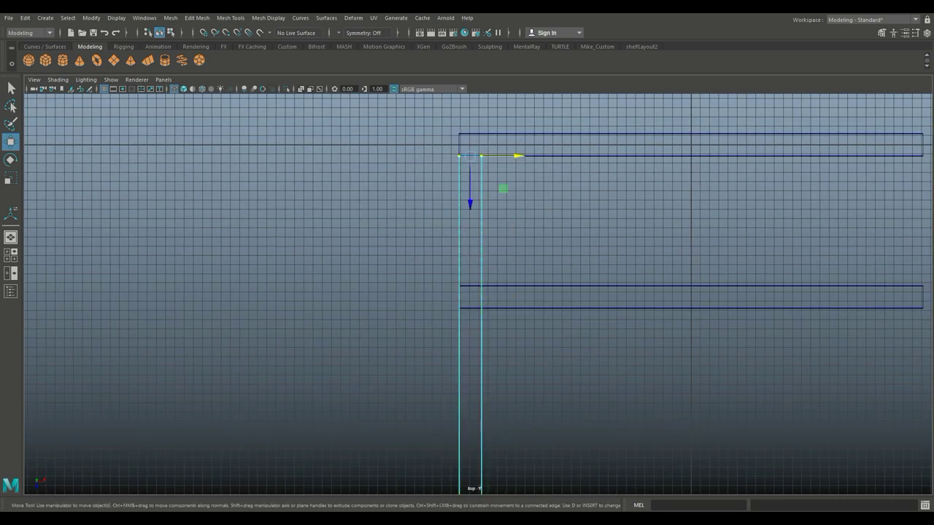
{"action": "scroll", "coordinate": [481, 294], "scroll_direction": "down", "scroll_amount": 2}
{"action": "left_click_drag", "start_coordinate": [421, 444], "coordinate": [514, 495]}
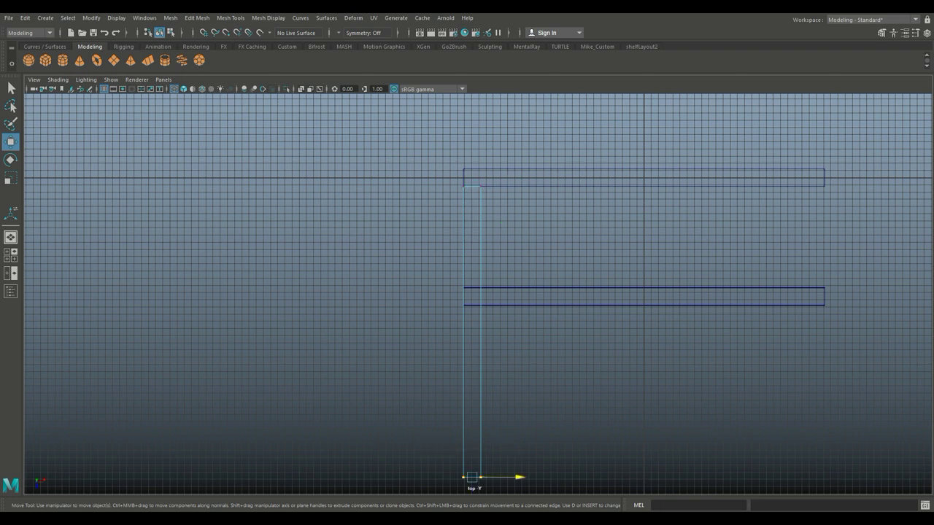
{"action": "scroll", "coordinate": [504, 480], "scroll_direction": "down", "scroll_amount": 1}
{"action": "middle_click_drag", "start_coordinate": [504, 479], "coordinate": [505, 334]}
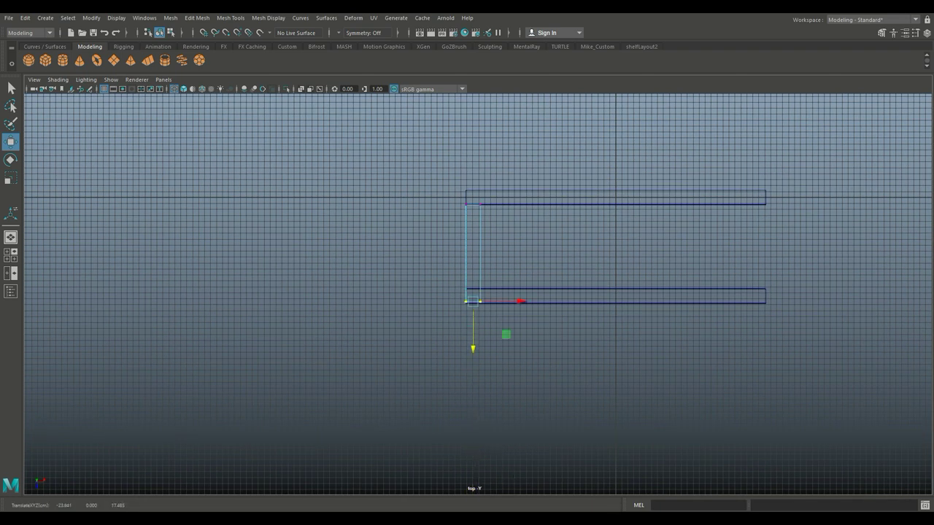
{"action": "key", "text": "f"}
{"action": "scroll", "coordinate": [478, 294], "scroll_direction": "down", "scroll_amount": 5}
{"action": "middle_click_drag", "start_coordinate": [478, 294], "coordinate": [478, 202]}
{"action": "scroll", "coordinate": [477, 202], "scroll_direction": "down", "scroll_amount": 8}
{"action": "scroll", "coordinate": [378, 378], "scroll_direction": "down", "scroll_amount": 4}
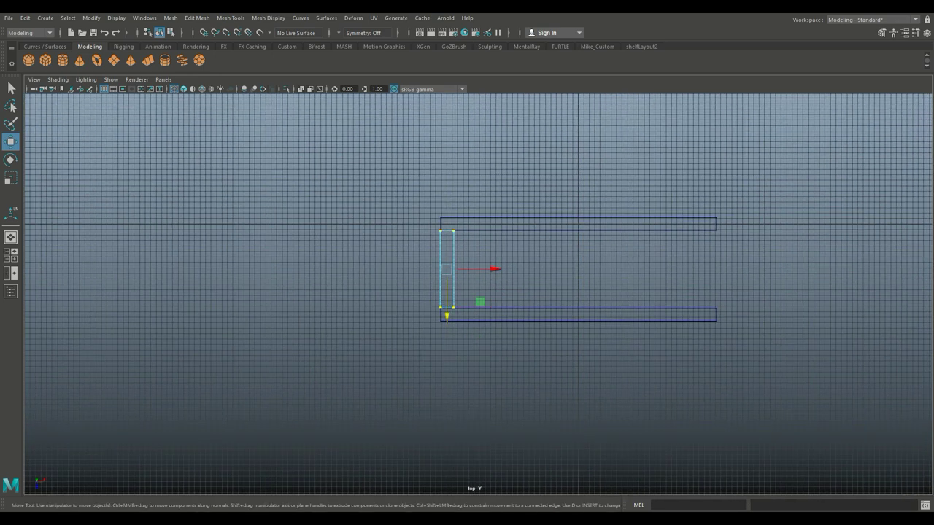
Step: Select all three boards in object mode, center their pivots and combine them into one mesh
{"action": "right_click_drag", "start_coordinate": [594, 211], "coordinate": [640, 194]}
{"action": "left_click", "coordinate": [620, 224]}
{"action": "left_click_drag", "start_coordinate": [363, 193], "coordinate": [764, 458]}
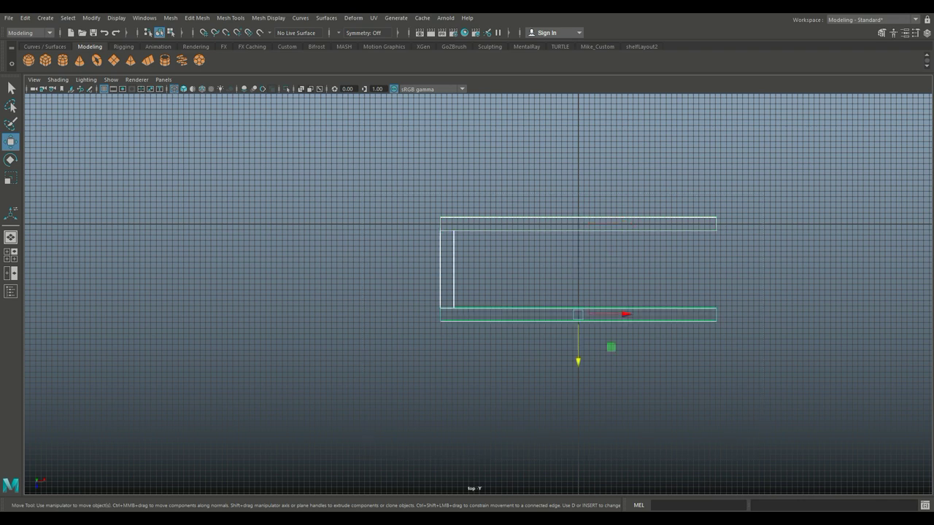
{"action": "left_click", "coordinate": [92, 17]}
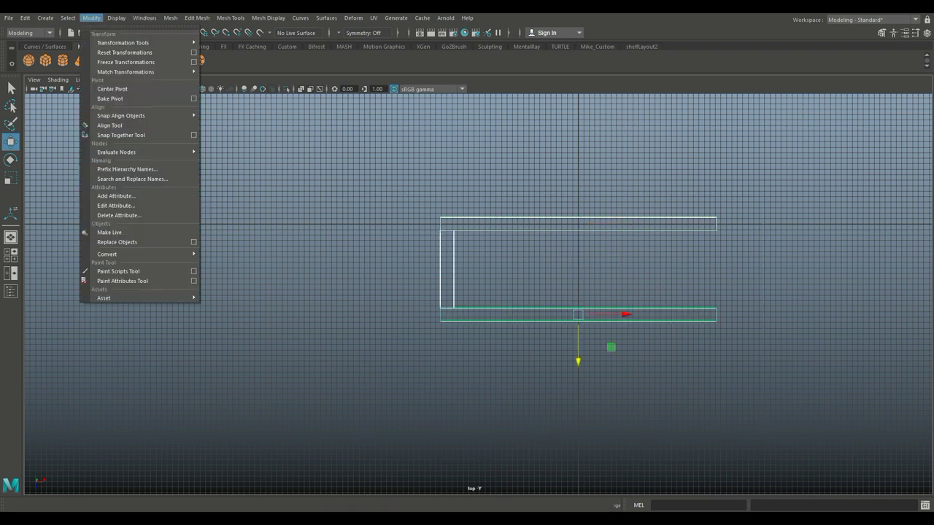
{"action": "left_click", "coordinate": [117, 85]}
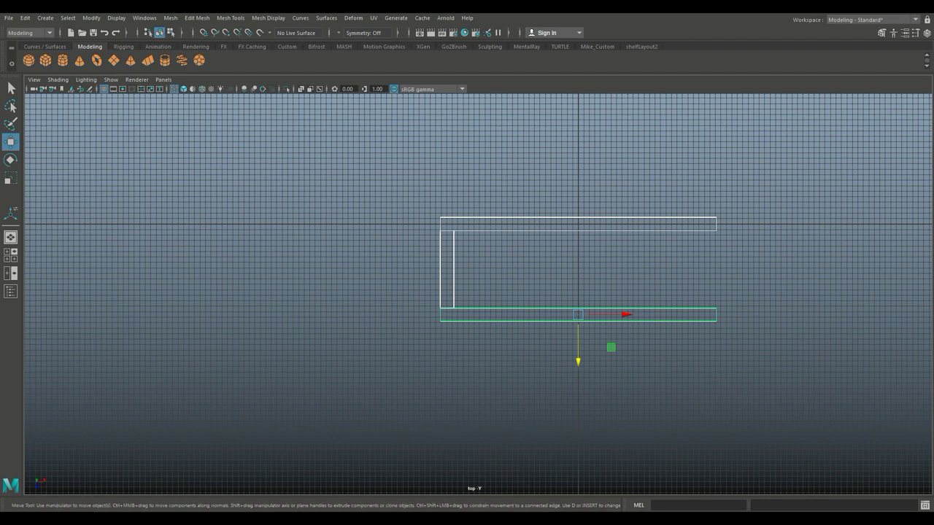
{"action": "left_click", "coordinate": [170, 17]}
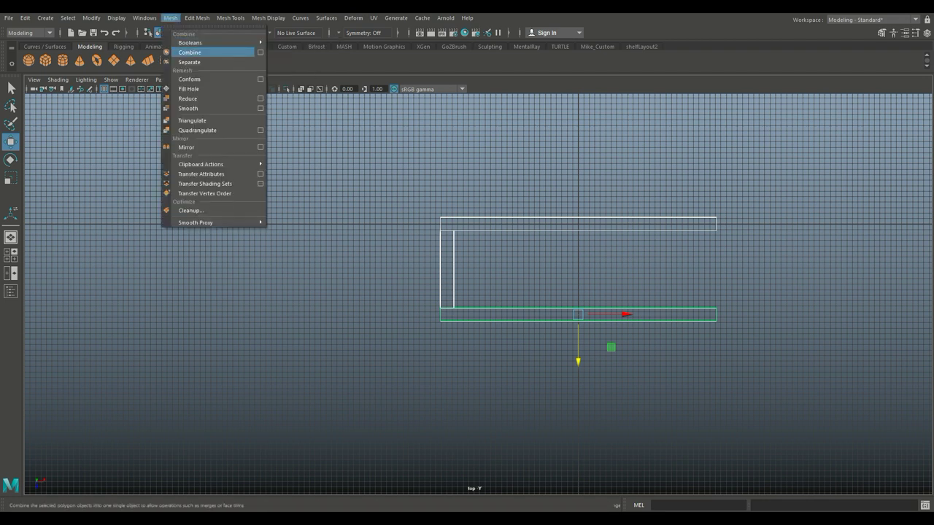
{"action": "left_click", "coordinate": [189, 52]}
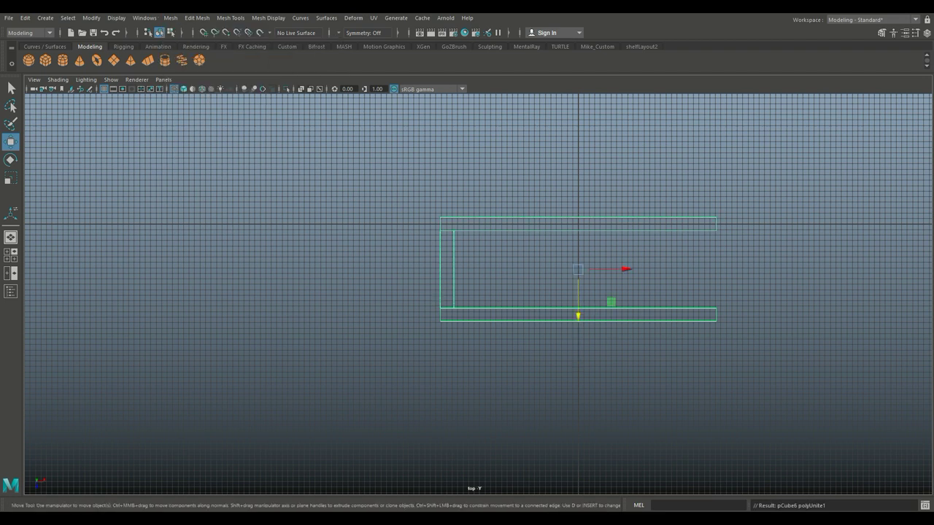
Step: Center the combined frame's pivot and move the frame along Z so it is centered on the world origin
{"action": "left_click", "coordinate": [91, 18]}
{"action": "left_click", "coordinate": [112, 88]}
{"action": "left_click_drag", "start_coordinate": [578, 299], "coordinate": [578, 254]}
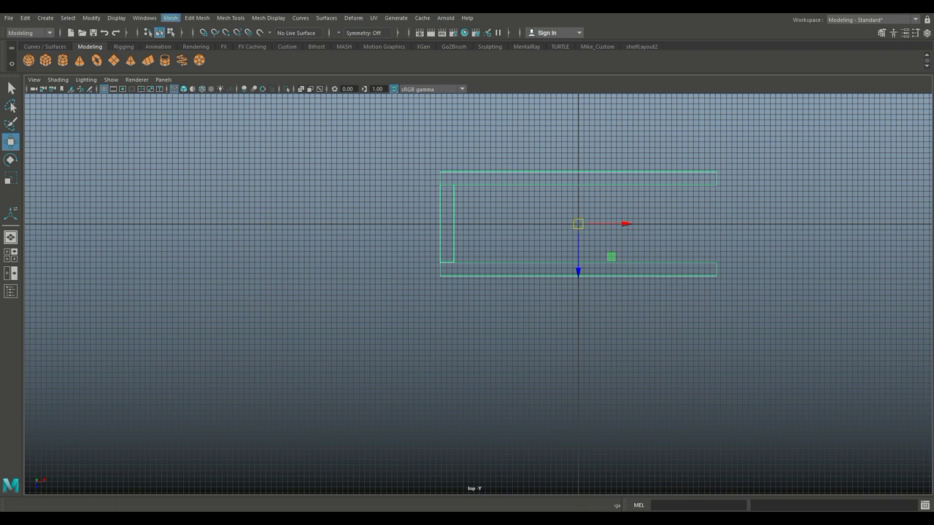
Step: Separate the combined frame, duplicate the end crossboard and move the copy along X to about 15.17 as a middle crossboard
{"action": "left_click", "coordinate": [170, 17]}
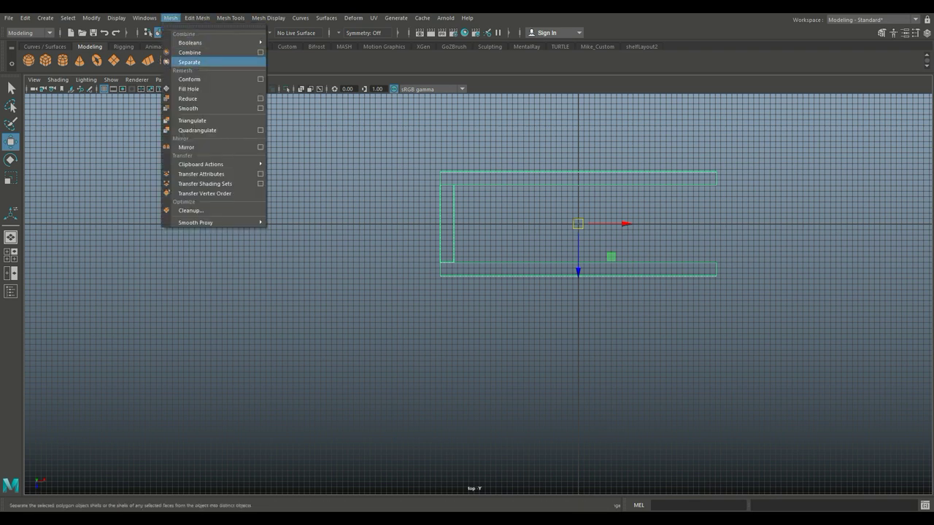
{"action": "left_click", "coordinate": [183, 62]}
{"action": "left_click", "coordinate": [446, 223]}
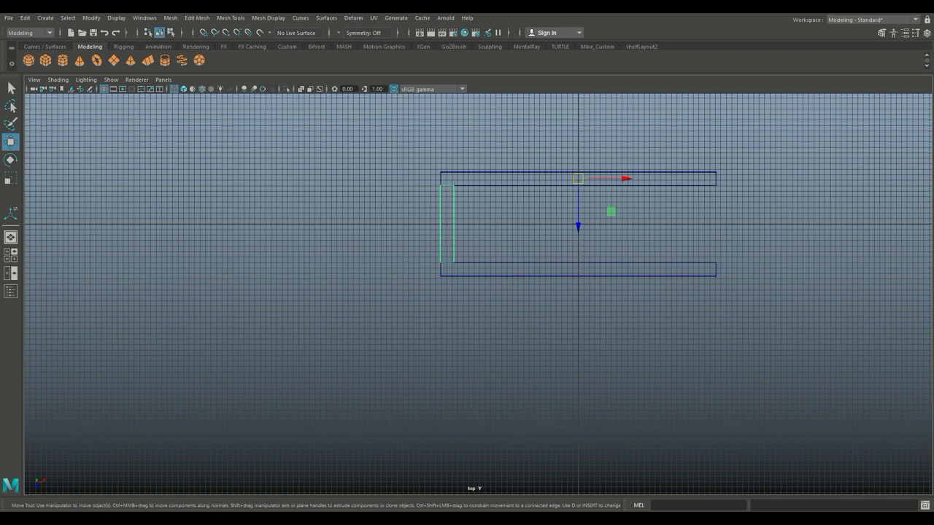
{"action": "key", "text": "ctrl+d"}
{"action": "left_click_drag", "start_coordinate": [616, 179], "coordinate": [701, 179]}
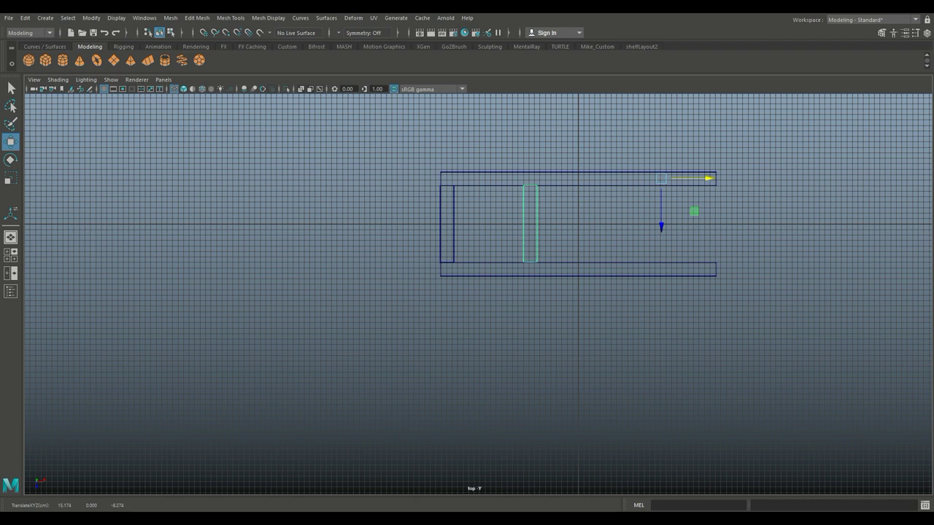
Step: Duplicate the middle crossboard, center the copy's pivot and move it along X flush with the long boards' open ends
{"action": "key", "text": "ctrl+d"}
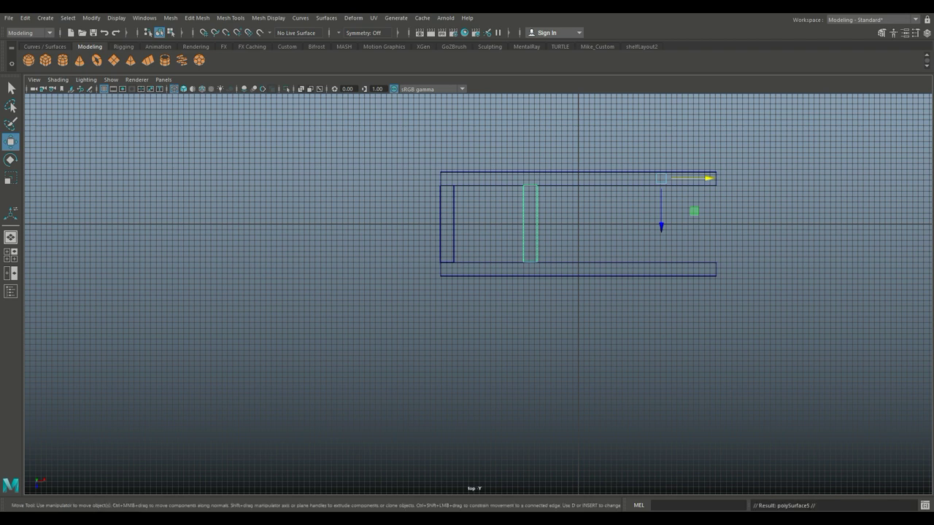
{"action": "left_click_drag", "start_coordinate": [700, 178], "coordinate": [878, 179]}
{"action": "key", "text": "f"}
{"action": "scroll", "coordinate": [478, 292], "scroll_direction": "down", "scroll_amount": 3}
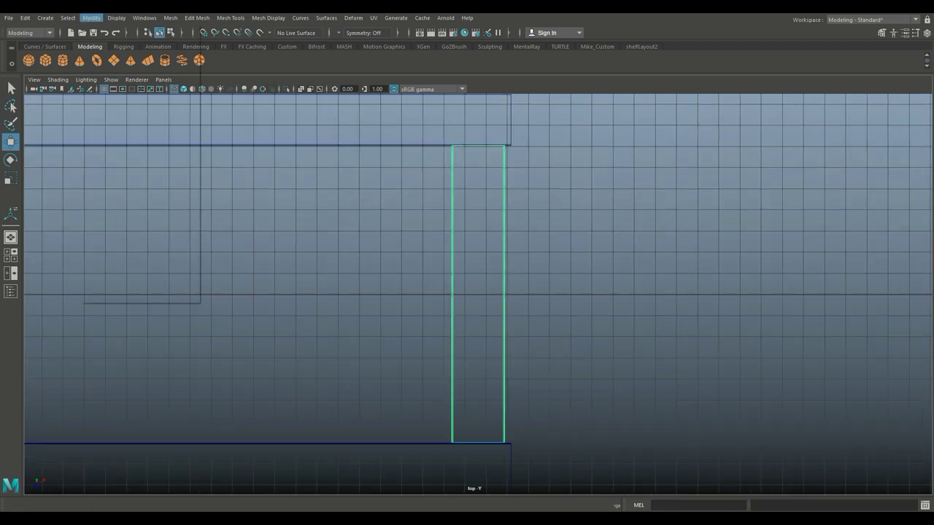
{"action": "left_click", "coordinate": [116, 17]}
{"action": "left_click", "coordinate": [120, 87]}
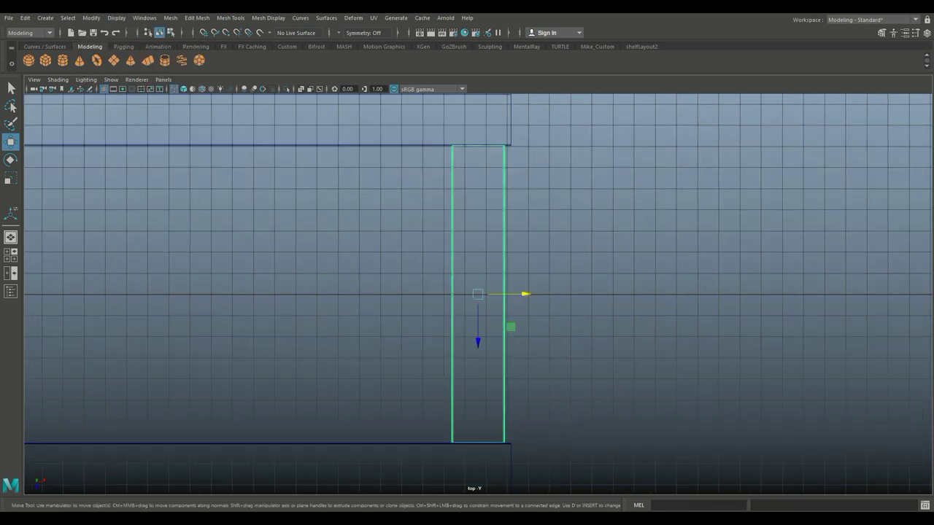
{"action": "left_click_drag", "start_coordinate": [526, 294], "coordinate": [532, 294]}
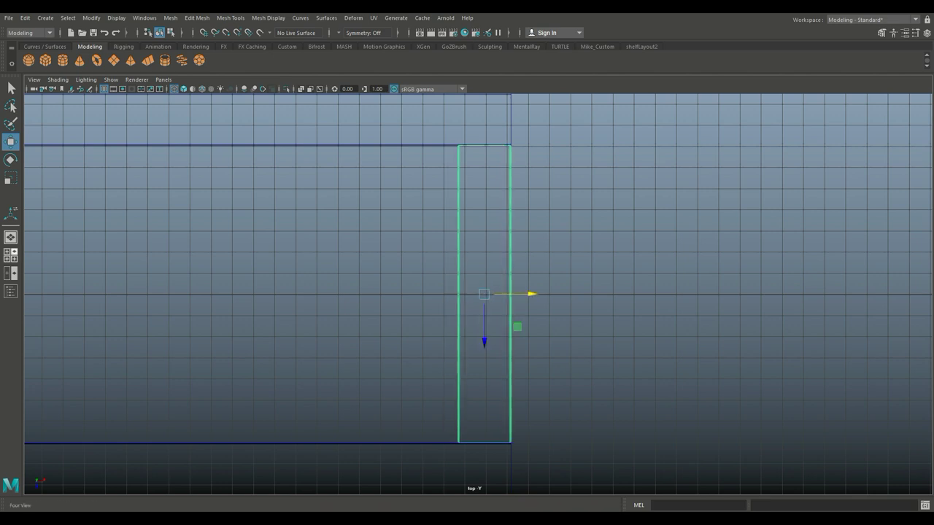
Step: Add a cube in the perspective view, move it into the smaller frame opening and scale it into a flat square panel
{"action": "left_click", "coordinate": [11, 254]}
{"action": "key", "text": "space"}
{"action": "scroll", "coordinate": [466, 292], "scroll_direction": "down", "scroll_amount": 3}
{"action": "left_click_drag", "start_coordinate": [467, 292], "coordinate": [438, 255], "text": "alt"}
{"action": "key", "text": "w"}
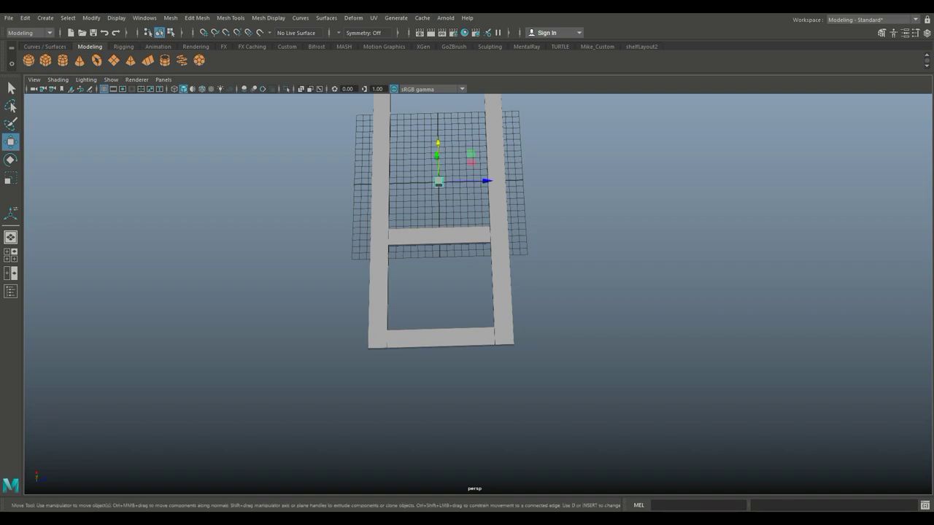
{"action": "left_click_drag", "start_coordinate": [365, 241], "coordinate": [328, 211], "text": "alt"}
{"action": "left_click_drag", "start_coordinate": [332, 253], "coordinate": [525, 281]}
{"action": "key", "text": "r"}
{"action": "left_click_drag", "start_coordinate": [479, 248], "coordinate": [519, 283]}
Step: Scale the panel in X and Z to span between the long boards, and move it to X about -15.73 against the end crossboard
{"action": "left_click", "coordinate": [11, 255]}
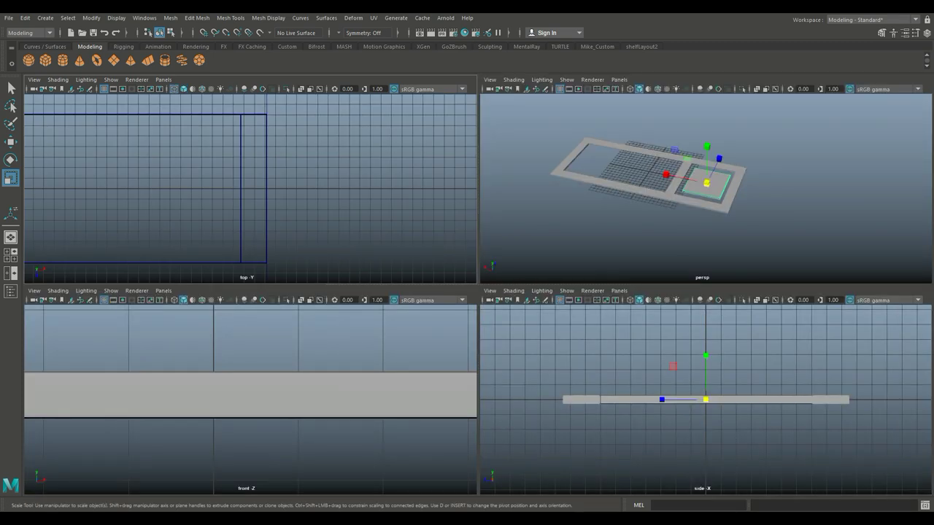
{"action": "key", "text": "space"}
{"action": "key", "text": "f"}
{"action": "middle_click_drag", "start_coordinate": [478, 292], "coordinate": [492, 255], "text": "alt"}
{"action": "scroll", "coordinate": [480, 292], "scroll_direction": "down", "scroll_amount": 2}
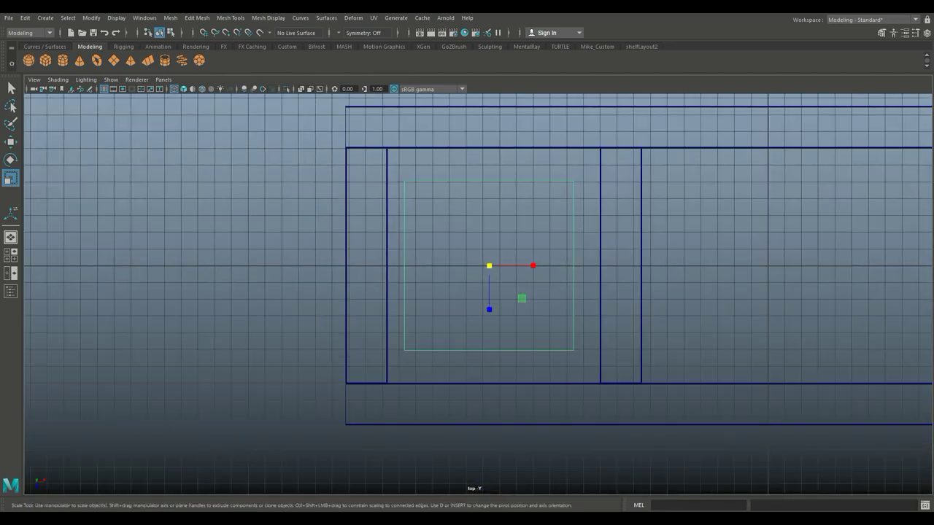
{"action": "left_click_drag", "start_coordinate": [522, 298], "coordinate": [555, 331]}
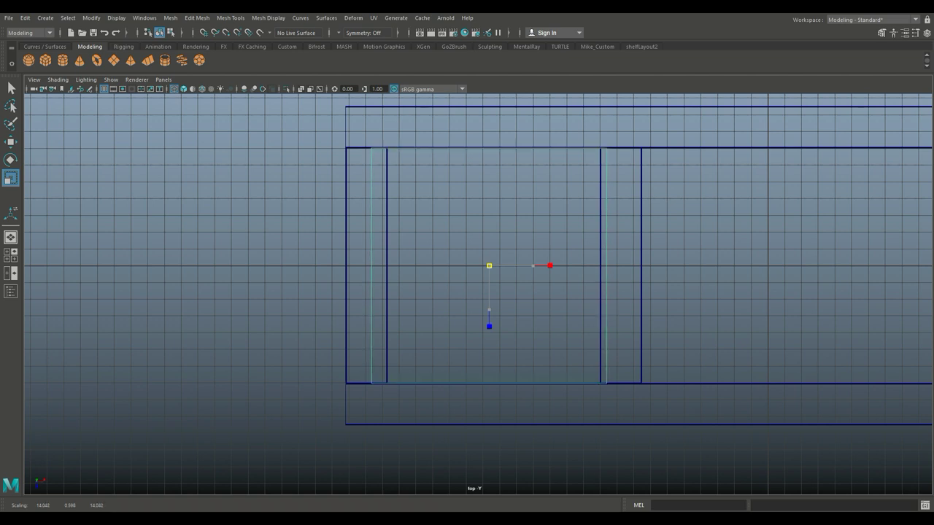
{"action": "key", "text": "w"}
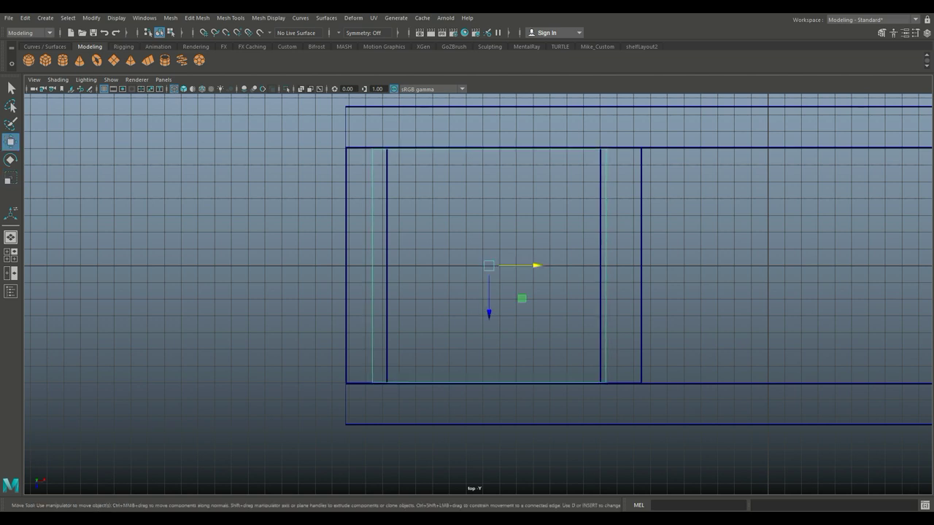
{"action": "left_click_drag", "start_coordinate": [526, 265], "coordinate": [541, 266]}
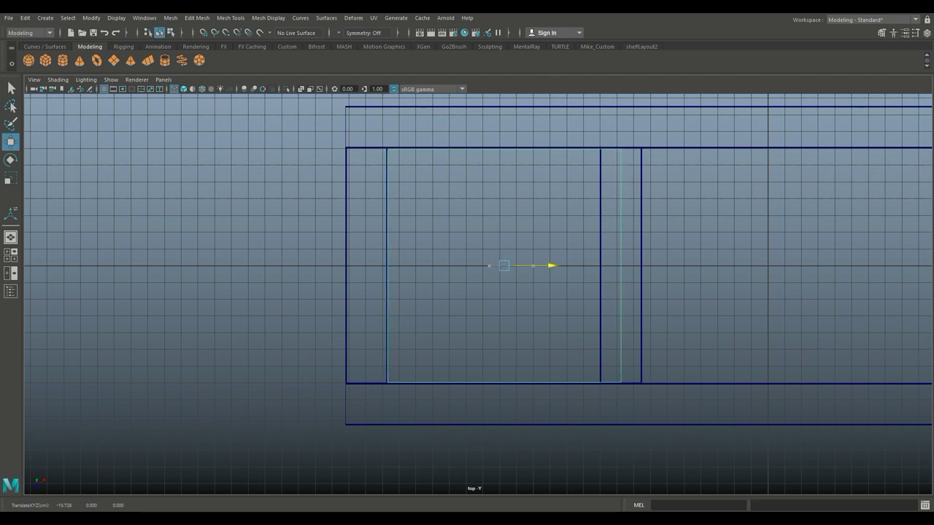
Step: Center the middle crossboard's pivot and move it along X until its inner edge meets the panel's edge
{"action": "left_click", "coordinate": [631, 266]}
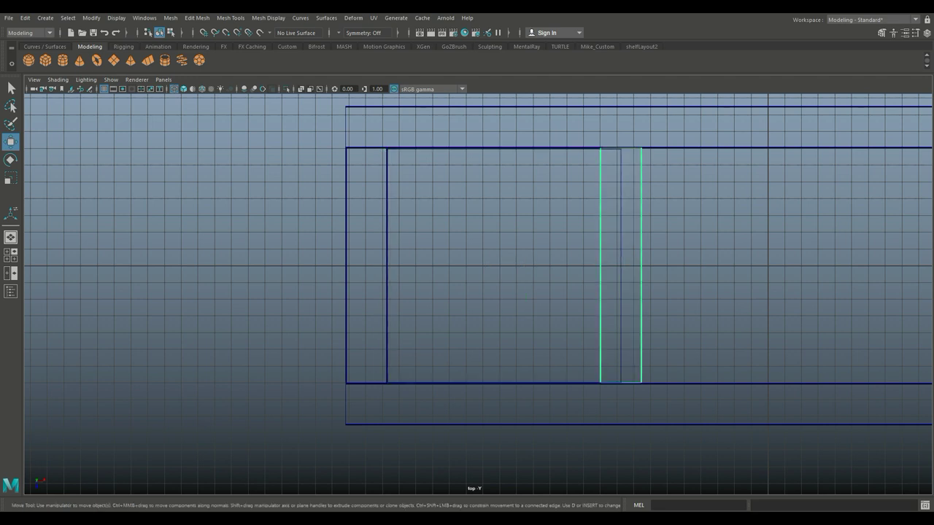
{"action": "left_click", "coordinate": [91, 17]}
{"action": "left_click", "coordinate": [112, 89]}
{"action": "left_click_drag", "start_coordinate": [661, 266], "coordinate": [681, 265]}
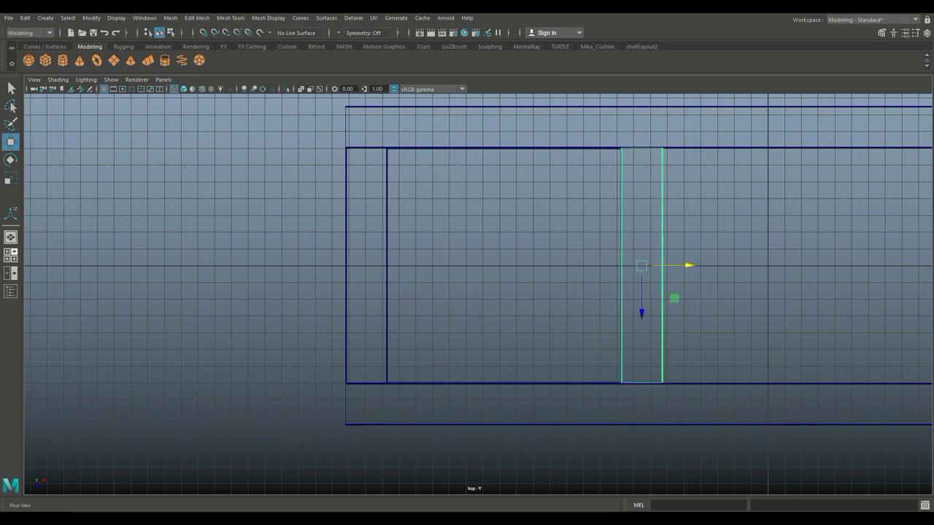
Step: Scale the panel down in Y so it is thinner than the surrounding boards
{"action": "left_click", "coordinate": [11, 255]}
{"action": "key", "text": "space"}
{"action": "scroll", "coordinate": [328, 256], "scroll_direction": "up", "scroll_amount": 3}
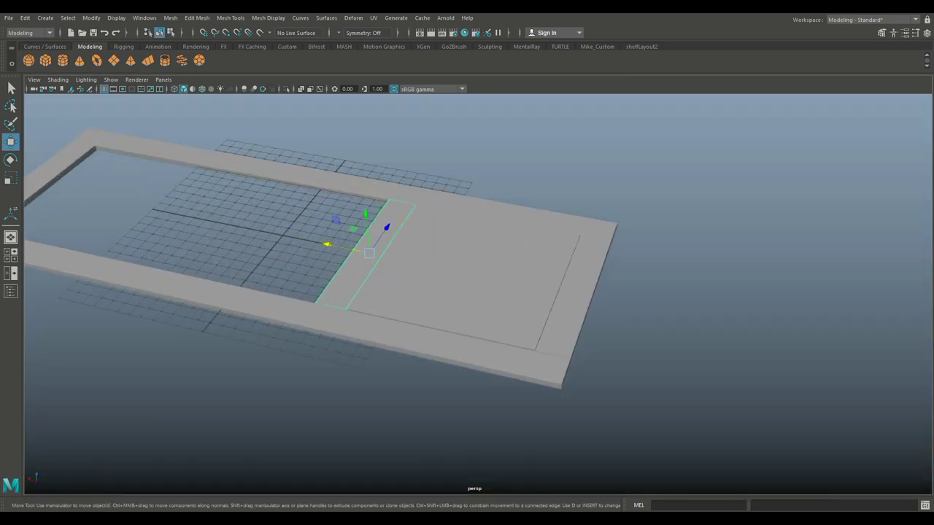
{"action": "left_click_drag", "start_coordinate": [284, 219], "coordinate": [286, 99], "text": "alt"}
{"action": "left_click", "coordinate": [420, 263]}
{"action": "scroll", "coordinate": [423, 256], "scroll_direction": "up", "scroll_amount": 3}
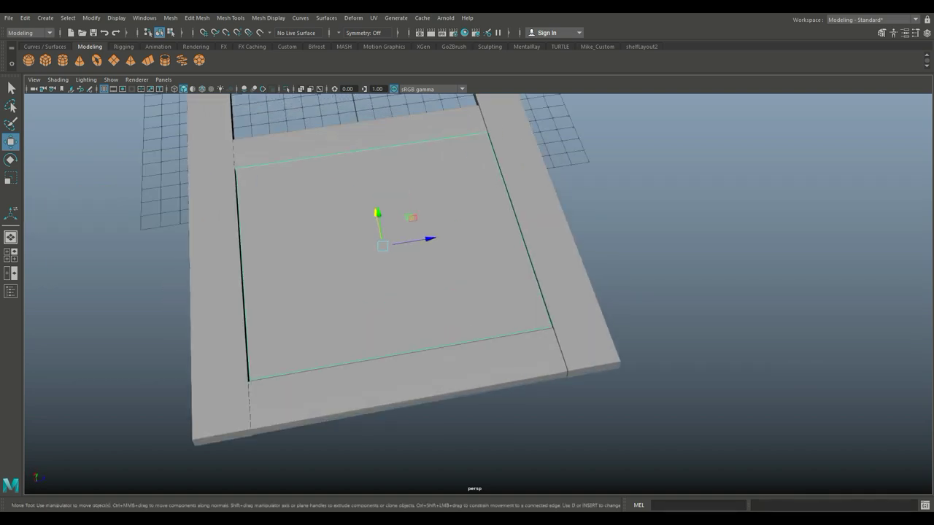
{"action": "left_click_drag", "start_coordinate": [438, 256], "coordinate": [482, 241], "text": "alt"}
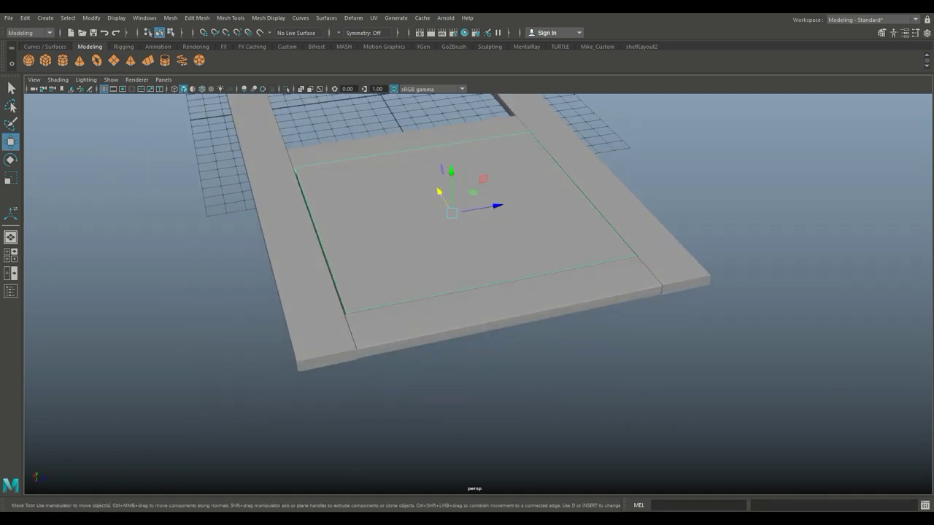
{"action": "key", "text": "r"}
{"action": "left_click_drag", "start_coordinate": [450, 173], "coordinate": [453, 213]}
Step: Extrude the panel's broad faces with an offset of 0.7
{"action": "right_click_drag", "start_coordinate": [531, 183], "coordinate": [532, 209]}
{"action": "left_click", "coordinate": [532, 209]}
{"action": "left_click_drag", "start_coordinate": [532, 209], "coordinate": [535, 285], "text": "alt"}
{"action": "key", "text": "ctrl+e"}
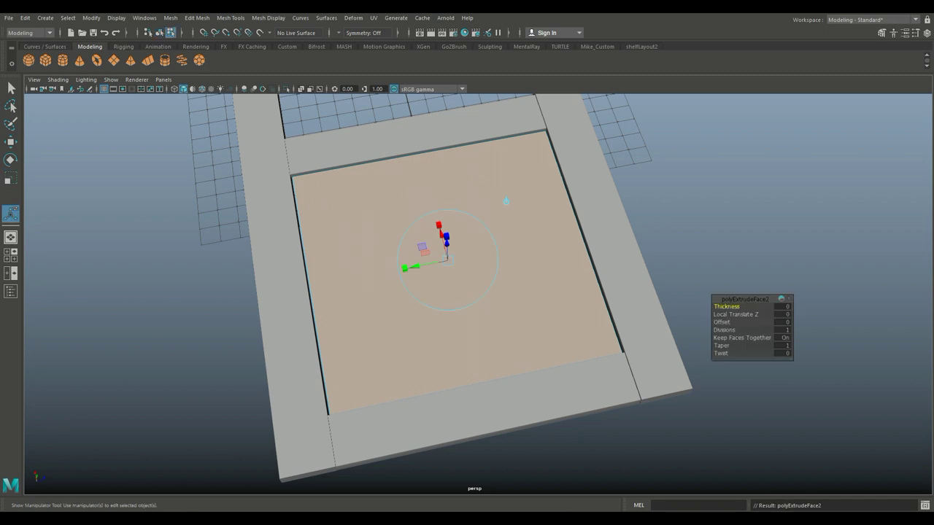
{"action": "left_click", "coordinate": [722, 322]}
{"action": "middle_click_drag", "start_coordinate": [722, 321], "coordinate": [737, 322]}
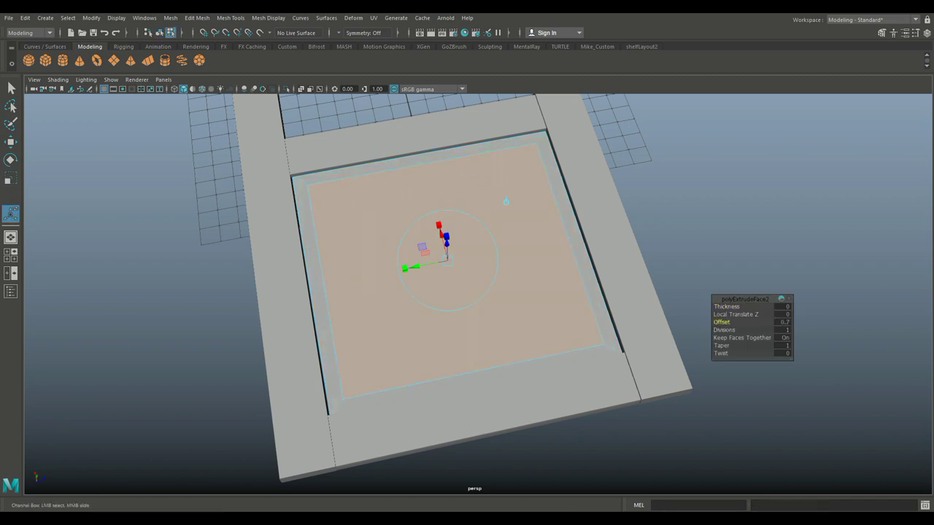
Step: Adjust the inset faces' height with a slight Y scale, and extrude them again, scaled slightly inward for a narrow inner border
{"action": "left_click_drag", "start_coordinate": [474, 292], "coordinate": [475, 248], "text": "alt"}
{"action": "key", "text": "r"}
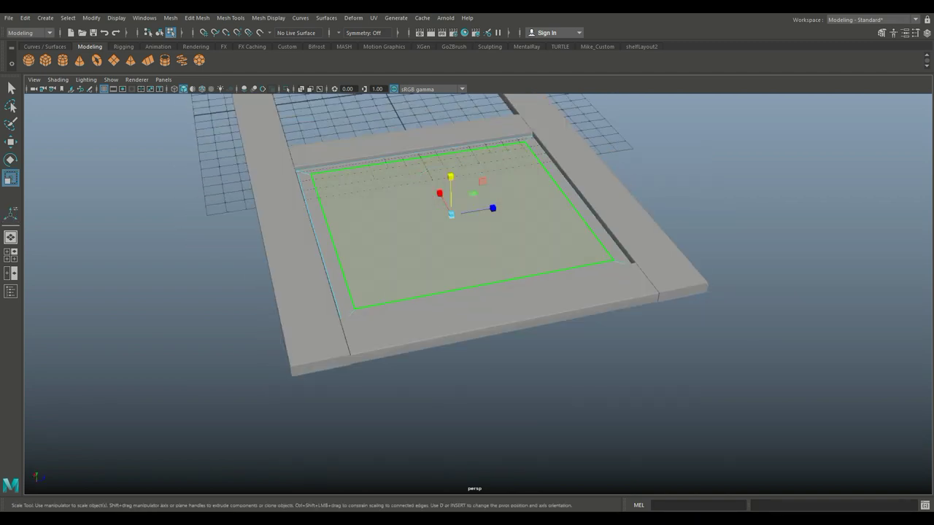
{"action": "left_click_drag", "start_coordinate": [450, 177], "coordinate": [450, 176]}
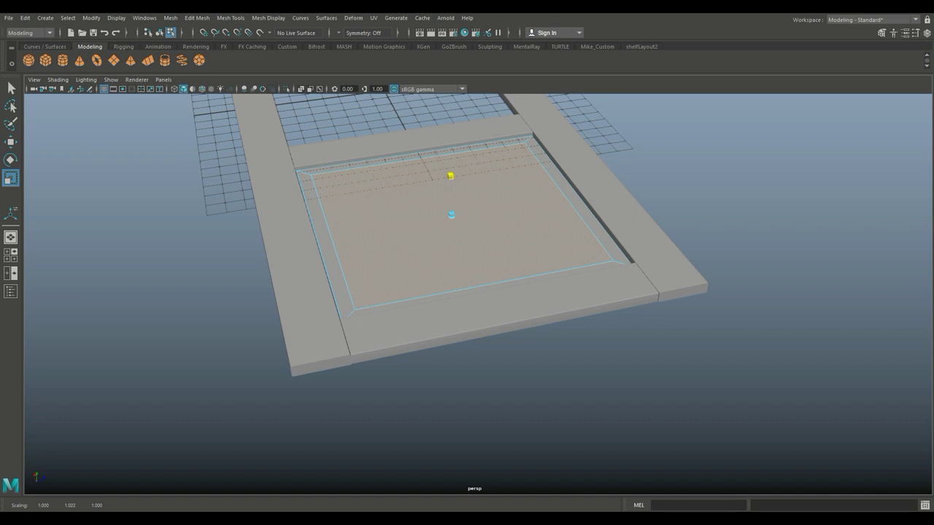
{"action": "left_click_drag", "start_coordinate": [451, 173], "coordinate": [451, 176]}
{"action": "key", "text": "ctrl+e"}
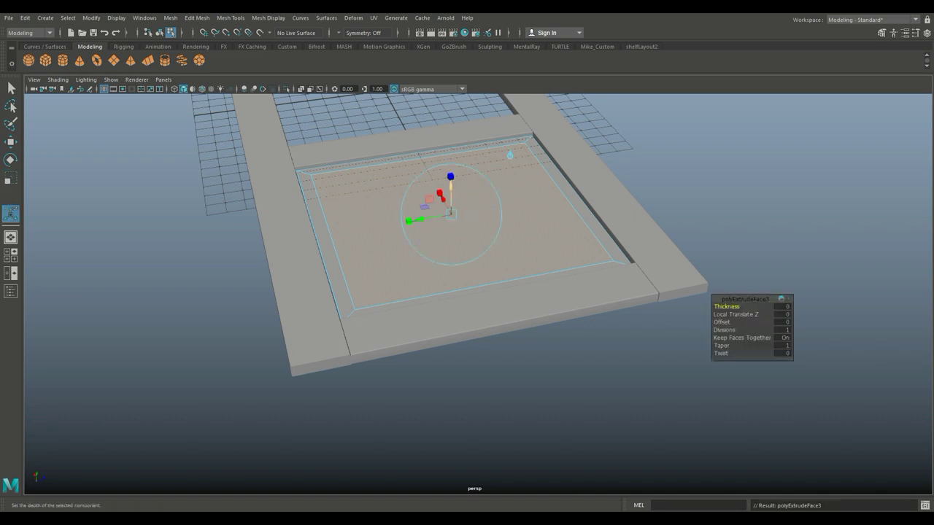
{"action": "key", "text": "r"}
{"action": "mouse_move", "coordinate": [451, 214]}
{"action": "left_mouse_down"}
{"action": "mouse_move", "coordinate": [430, 219]}
{"action": "mouse_move", "coordinate": [451, 214]}
{"action": "left_mouse_up"}
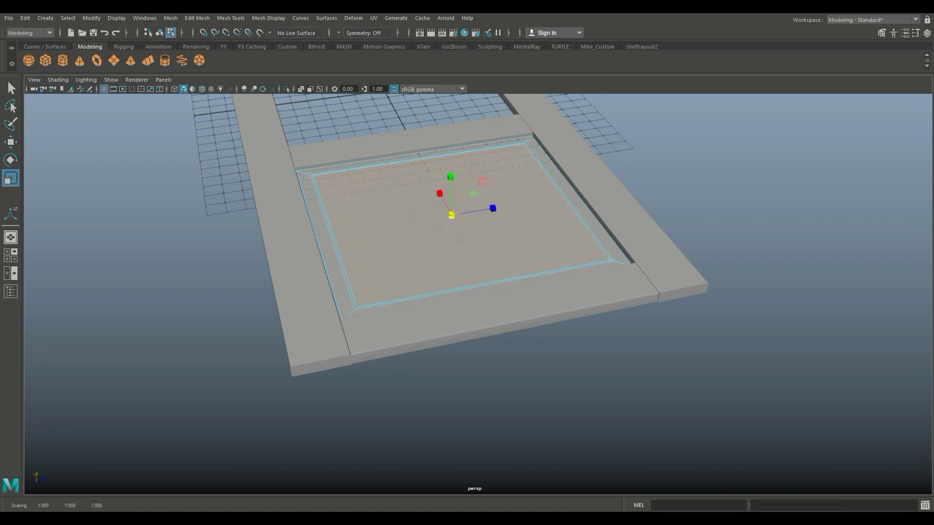
Step: Extrude the inner panel faces once more and scale them up in Y to raise the panel's center
{"action": "key", "text": "ctrl+e"}
{"action": "key", "text": "r"}
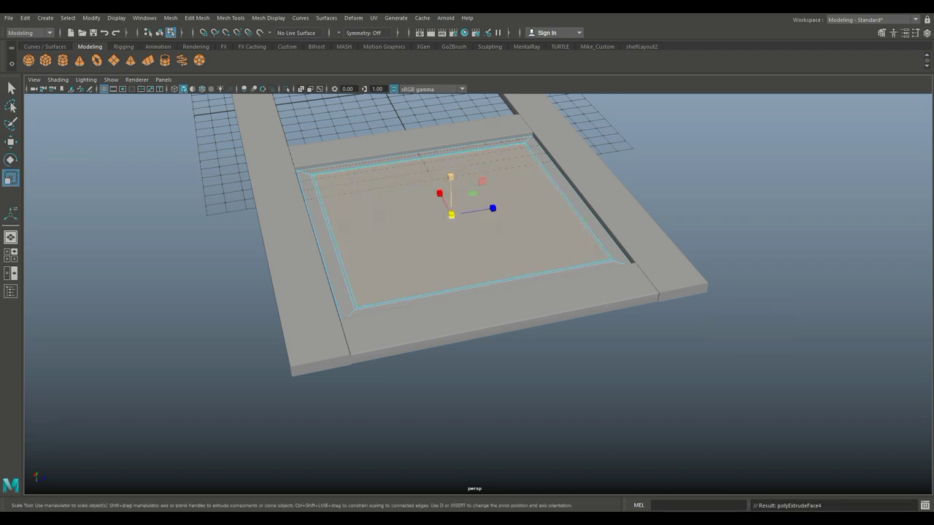
{"action": "left_click_drag", "start_coordinate": [450, 176], "coordinate": [448, 92]}
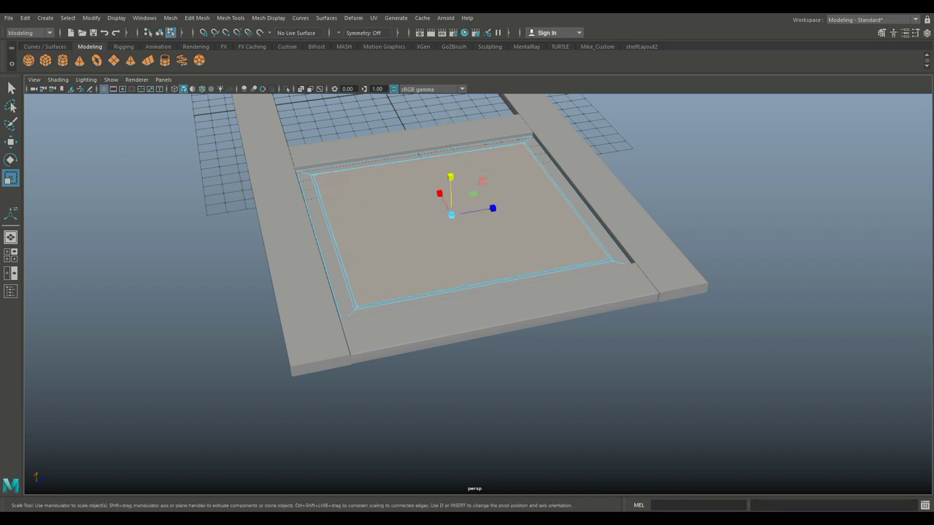
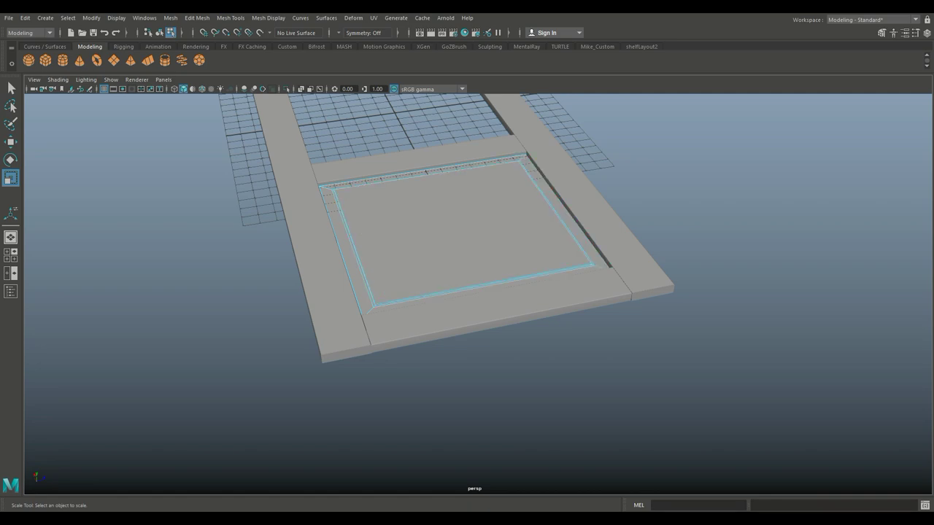
Step: Examine the raised panel and its border from above and from the frame's underside
{"action": "left_click_drag", "start_coordinate": [467, 292], "coordinate": [634, 211], "text": "alt"}
{"action": "scroll", "coordinate": [467, 291], "scroll_direction": "up", "scroll_amount": 3}
{"action": "mouse_move", "coordinate": [635, 212]}
{"action": "right_mouse_down", "text": "alt"}
{"action": "mouse_move", "coordinate": [657, 219]}
{"action": "mouse_move", "coordinate": [627, 219]}
{"action": "right_mouse_up", "text": "alt"}
{"action": "left_click_drag", "start_coordinate": [627, 219], "coordinate": [540, 241], "text": "alt"}
{"action": "right_click_drag", "start_coordinate": [467, 226], "coordinate": [467, 253]}
{"action": "left_click", "coordinate": [481, 256]}
{"action": "left_click_drag", "start_coordinate": [482, 255], "coordinate": [504, 168], "text": "alt"}
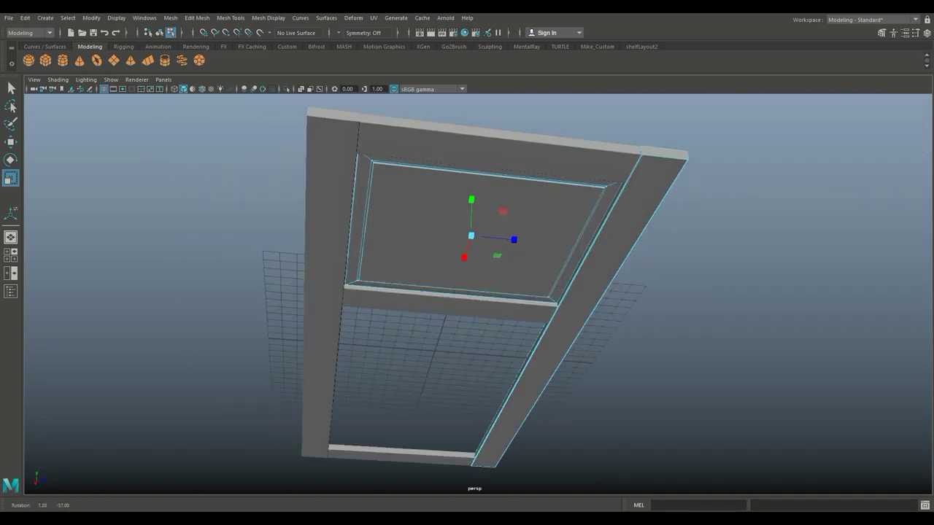
{"action": "left_click_drag", "start_coordinate": [504, 219], "coordinate": [357, 281], "text": "alt"}
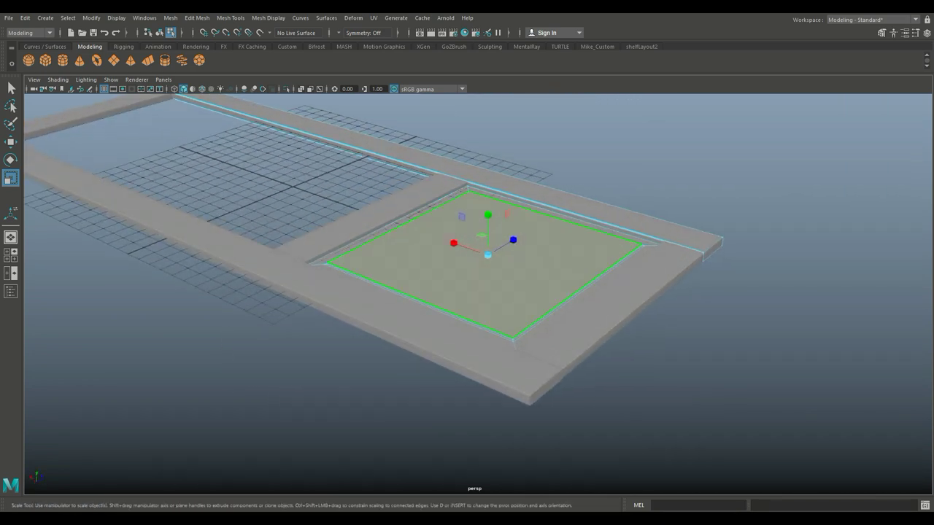
Step: Scale the inner panel faces up slightly in Y and uniformly inward to give the raised panel sloped edges
{"action": "left_click_drag", "start_coordinate": [488, 216], "coordinate": [488, 111]}
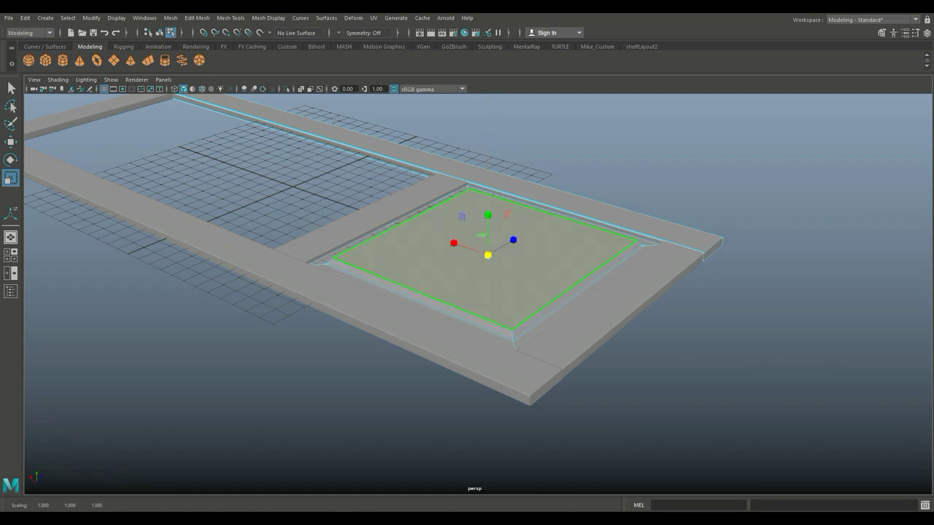
{"action": "key", "text": "a"}
{"action": "left_click_drag", "start_coordinate": [466, 292], "coordinate": [476, 267], "text": "alt"}
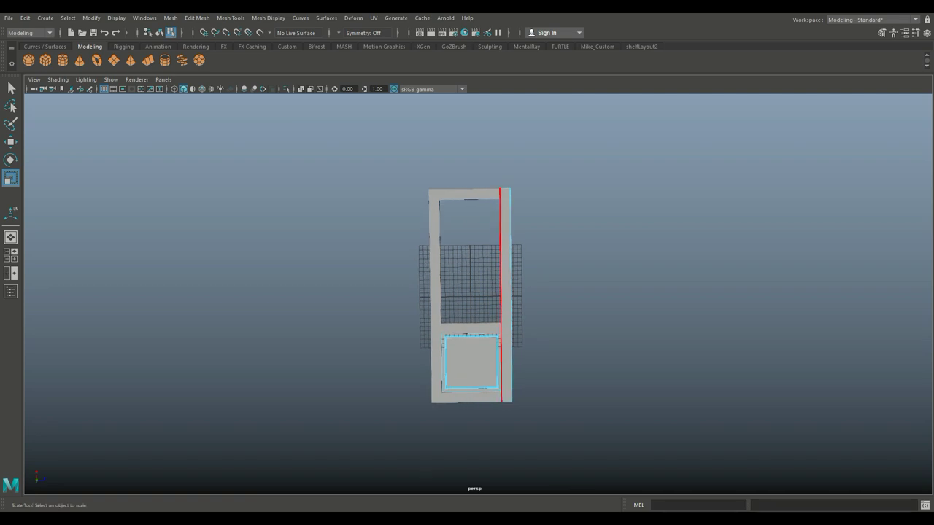
Step: Select all the frame boards and the panel as objects and combine them into one mesh
{"action": "right_click_drag", "start_coordinate": [428, 235], "coordinate": [432, 200]}
{"action": "left_click", "coordinate": [469, 196]}
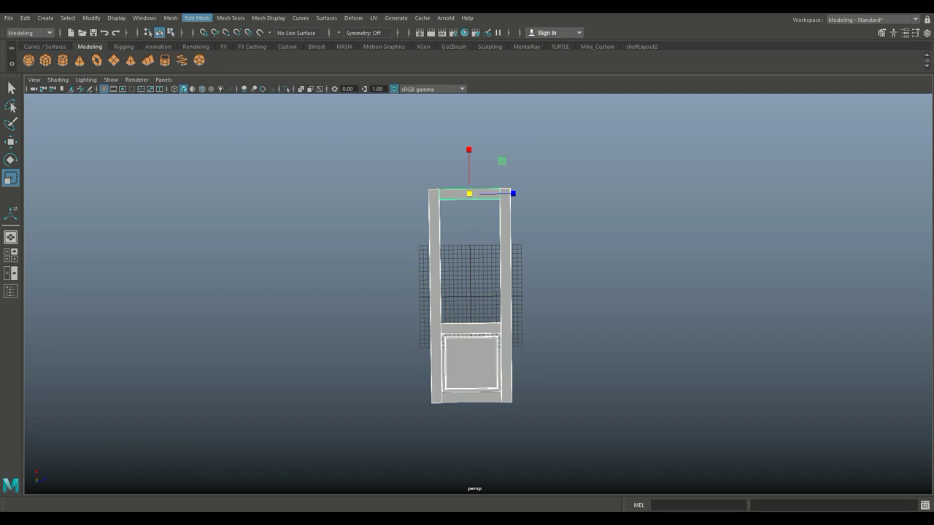
{"action": "left_click", "coordinate": [170, 17]}
{"action": "left_click", "coordinate": [190, 52]}
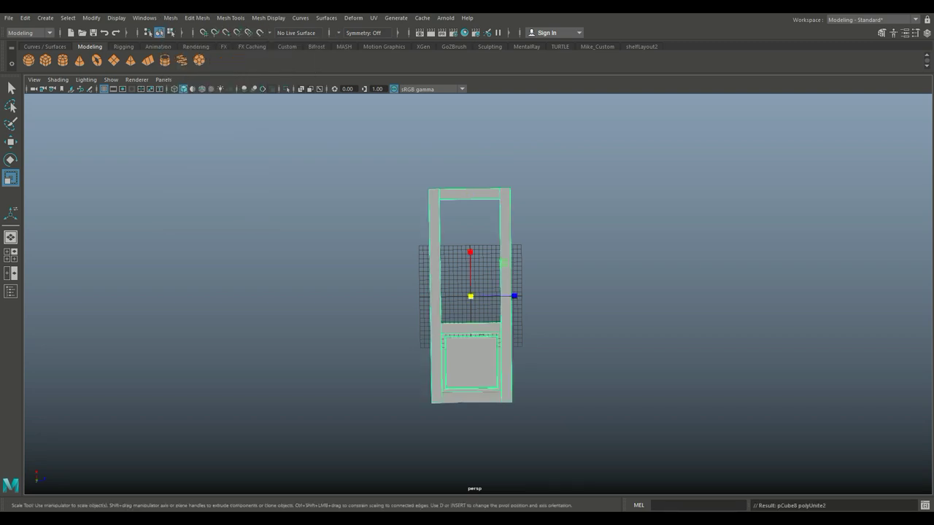
Step: Move all vertices of the door's top end down toward the panel to shorten the large opening
{"action": "right_click_drag", "start_coordinate": [458, 191], "coordinate": [416, 204]}
{"action": "left_click_drag", "start_coordinate": [360, 156], "coordinate": [596, 246]}
{"action": "key", "text": "w"}
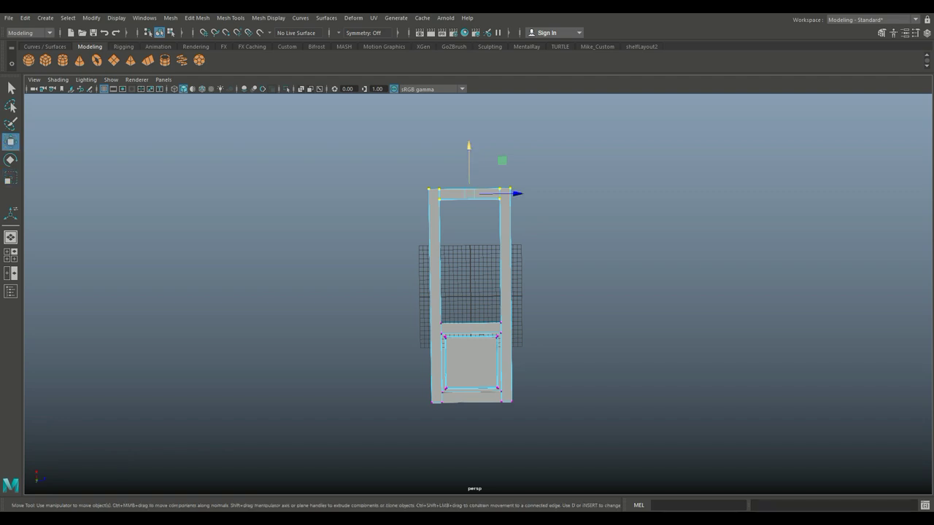
{"action": "left_click_drag", "start_coordinate": [469, 160], "coordinate": [469, 179]}
{"action": "left_click", "coordinate": [627, 306]}
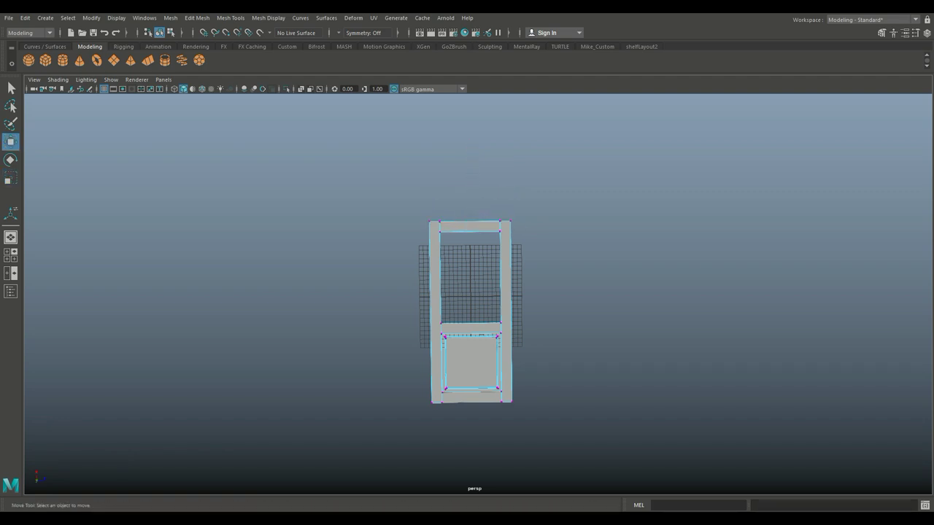
Step: Separate the combined door mesh back into its individual boards and panel
{"action": "scroll", "coordinate": [467, 319], "scroll_direction": "up", "scroll_amount": 3}
{"action": "scroll", "coordinate": [467, 307], "scroll_direction": "up", "scroll_amount": 4}
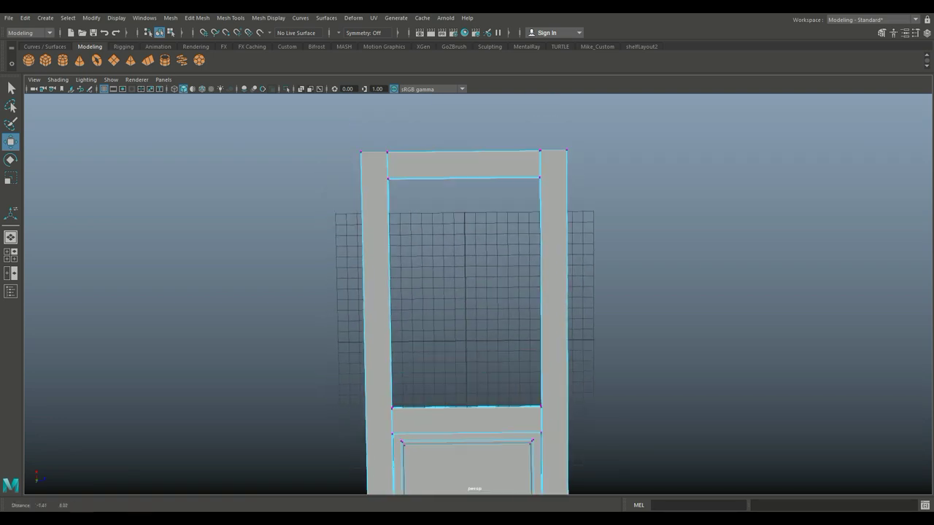
{"action": "middle_click_drag", "start_coordinate": [466, 307], "coordinate": [478, 337], "text": "alt"}
{"action": "left_click", "coordinate": [549, 181]}
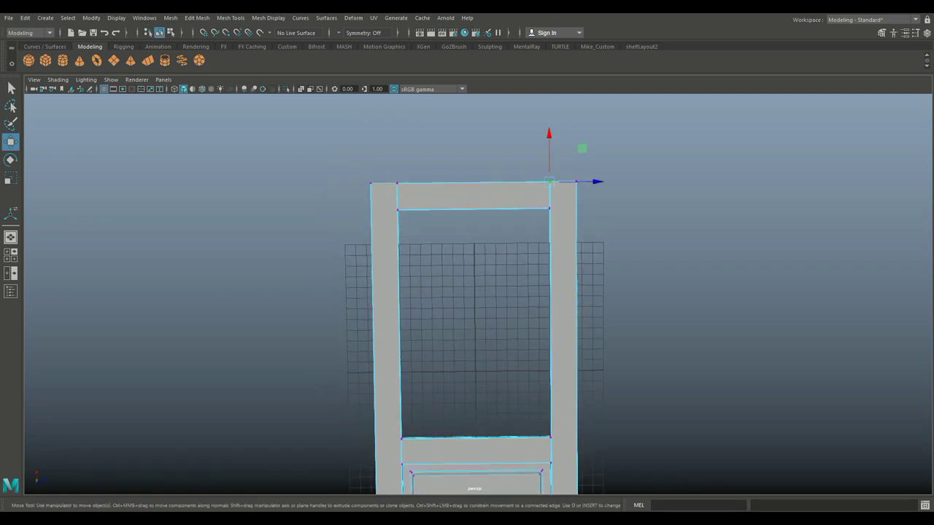
{"action": "left_click", "coordinate": [170, 17]}
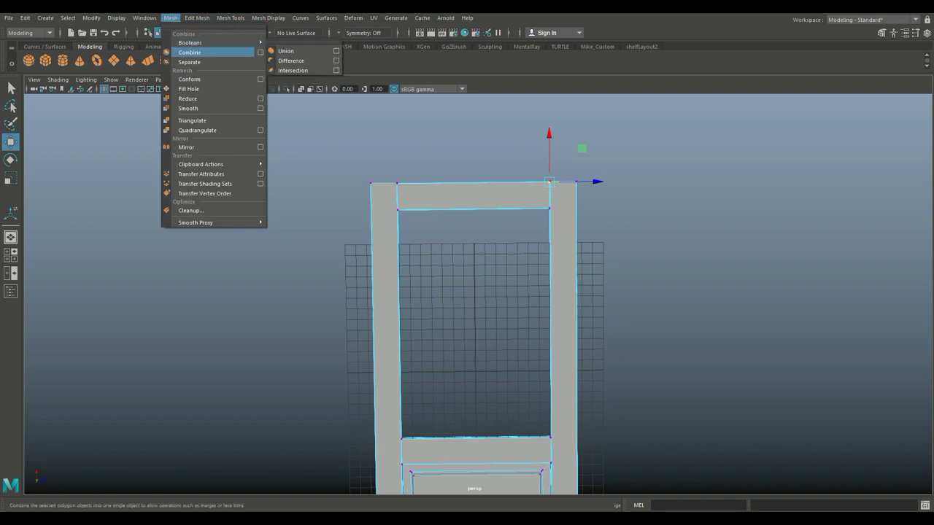
{"action": "left_click", "coordinate": [190, 63]}
{"action": "right_click", "coordinate": [430, 182]}
{"action": "right_click_drag", "start_coordinate": [430, 182], "coordinate": [478, 168]}
{"action": "left_click", "coordinate": [170, 18]}
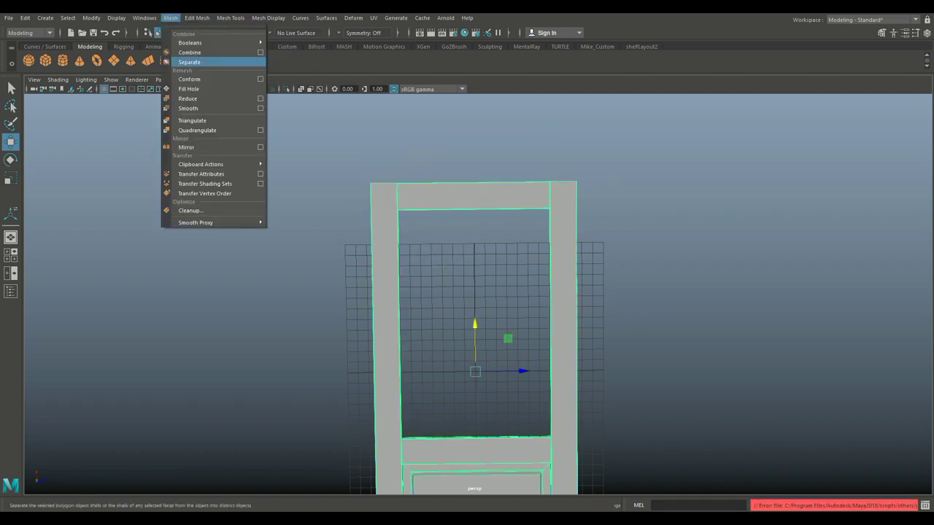
{"action": "left_click", "coordinate": [190, 62]}
Step: Insert 15 evenly spaced edge loops across the length of the top crossboard
{"action": "left_click", "coordinate": [231, 18]}
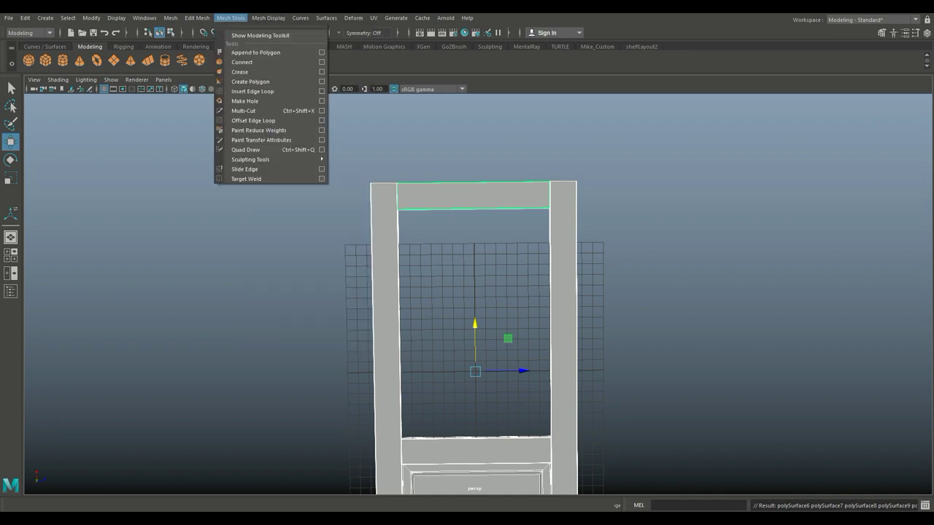
{"action": "mouse_move", "coordinate": [269, 18]}
{"action": "mouse_move", "coordinate": [230, 18]}
{"action": "left_click", "coordinate": [271, 90]}
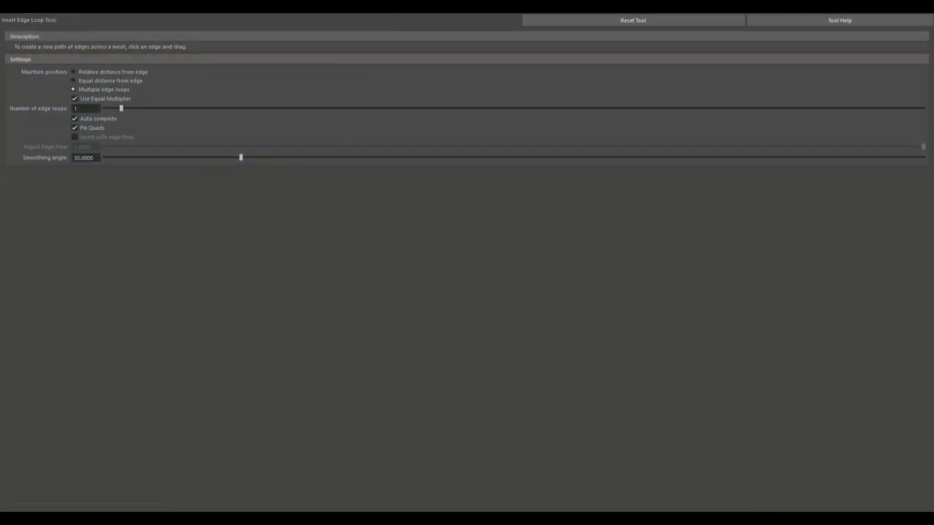
{"action": "left_click", "coordinate": [85, 108]}
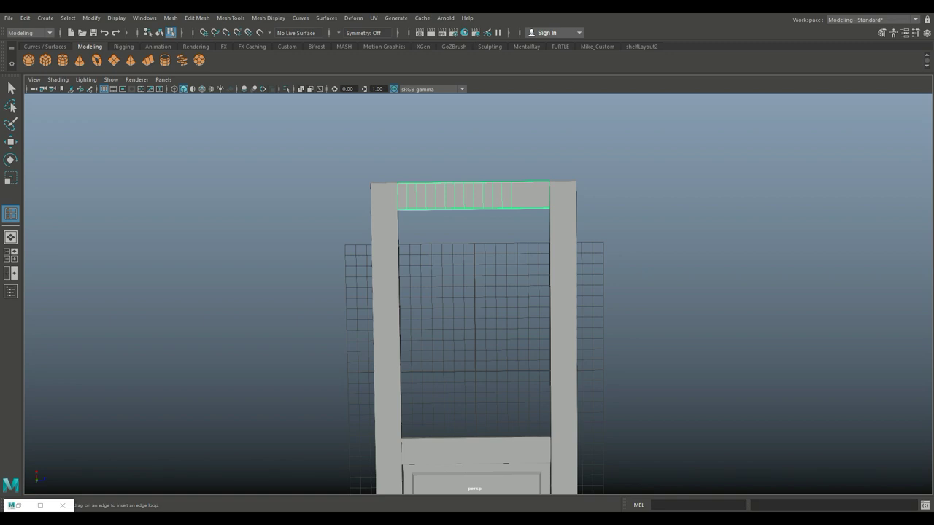
{"action": "key", "text": "q"}
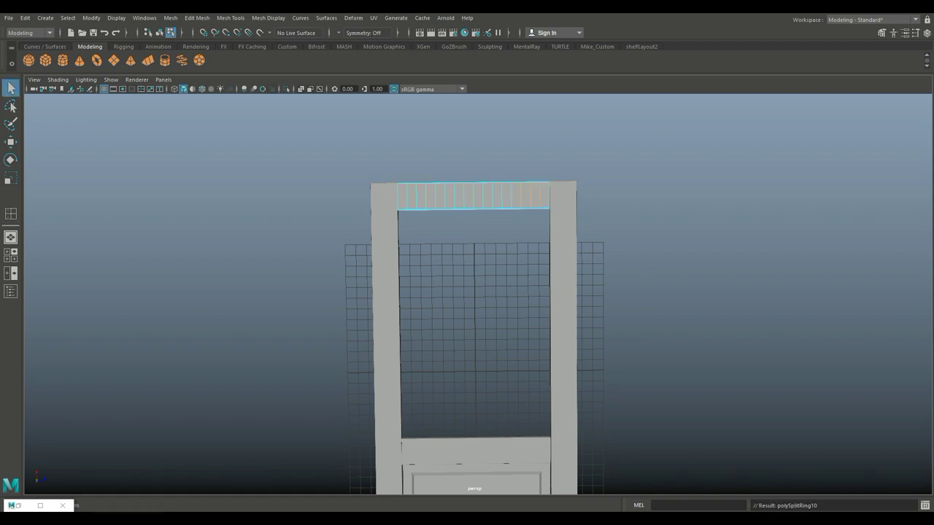
Step: In the top view, select every board and the panel and combine them into a single mesh
{"action": "scroll", "coordinate": [473, 321], "scroll_direction": "up", "scroll_amount": 3}
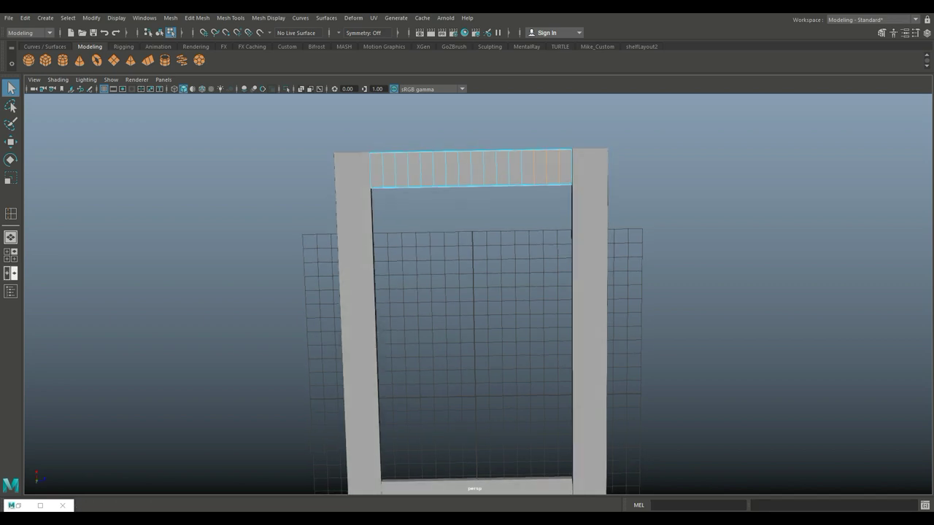
{"action": "left_click", "coordinate": [11, 256]}
{"action": "key", "text": "space"}
{"action": "scroll", "coordinate": [480, 294], "scroll_direction": "down", "scroll_amount": 5}
{"action": "middle_click_drag", "start_coordinate": [511, 292], "coordinate": [391, 297], "text": "alt"}
{"action": "scroll", "coordinate": [481, 284], "scroll_direction": "up", "scroll_amount": 1}
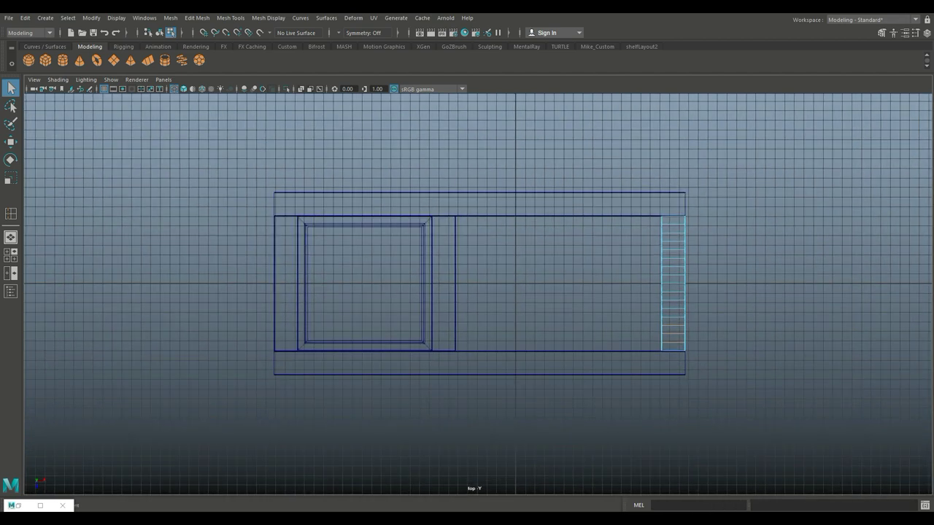
{"action": "right_click_drag", "start_coordinate": [475, 211], "coordinate": [433, 223]}
{"action": "left_click_drag", "start_coordinate": [182, 159], "coordinate": [813, 455]}
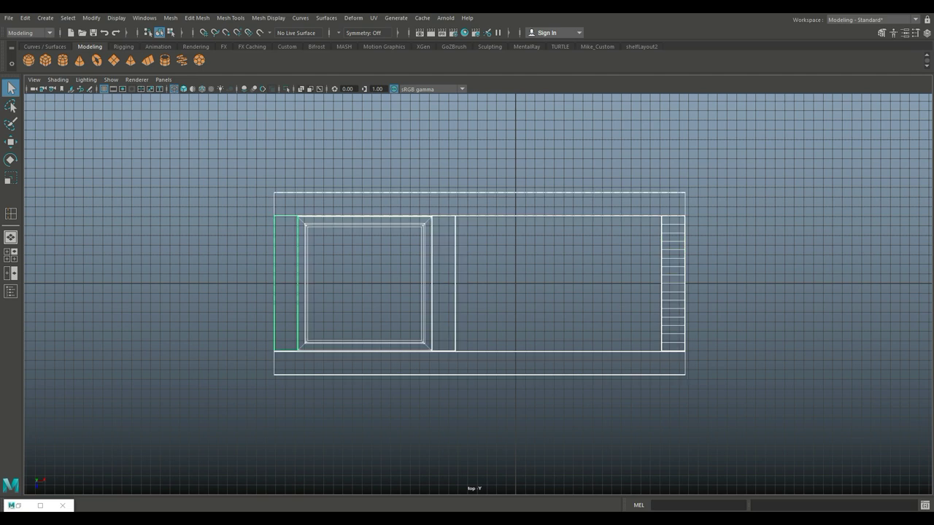
{"action": "left_click", "coordinate": [170, 18]}
{"action": "left_click", "coordinate": [182, 52]}
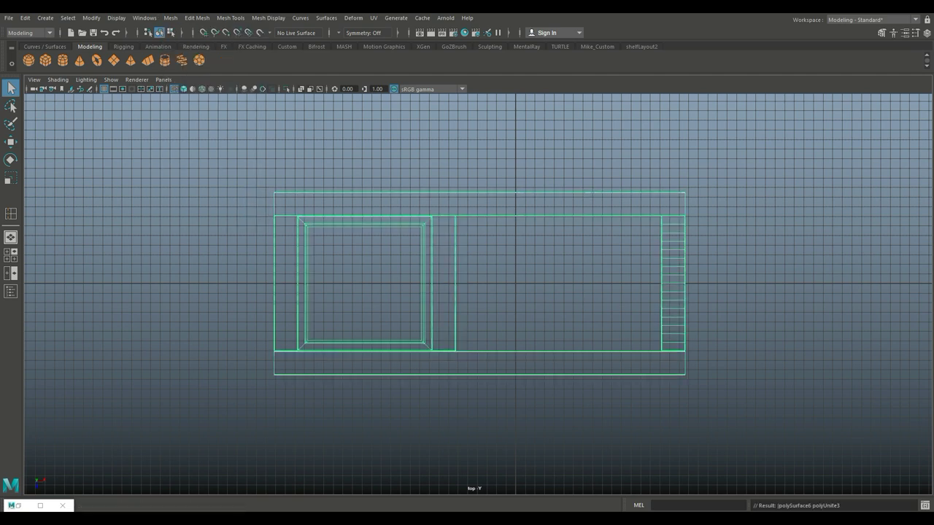
Step: Rotate the combined door 90 degrees so it stands upright in the top view, and centre it on the vertical grid axis
{"action": "key", "text": "e"}
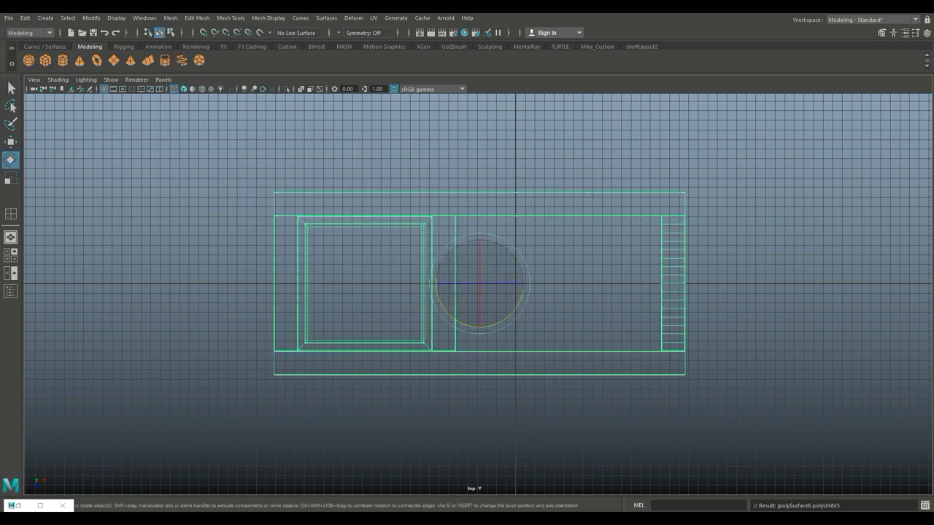
{"action": "mouse_move", "coordinate": [459, 246]}
{"action": "left_mouse_down"}
{"action": "mouse_move", "coordinate": [436, 272]}
{"action": "mouse_move", "coordinate": [442, 310]}
{"action": "mouse_move", "coordinate": [436, 289]}
{"action": "mouse_move", "coordinate": [460, 247]}
{"action": "left_mouse_up"}
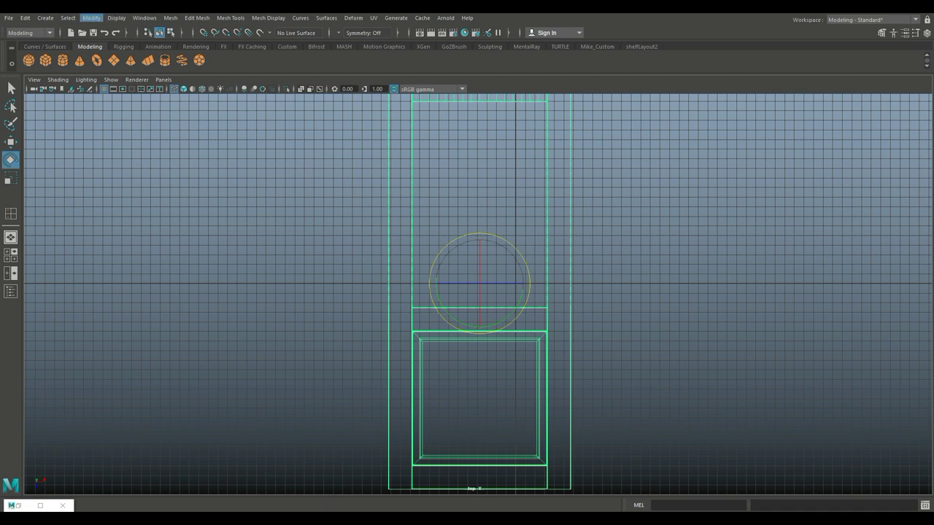
{"action": "left_click", "coordinate": [91, 18]}
{"action": "left_click", "coordinate": [92, 18]}
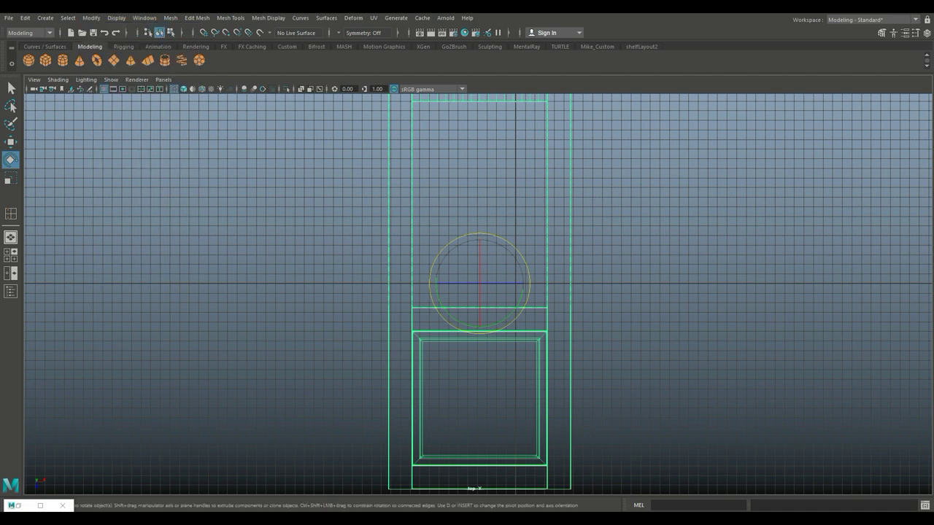
{"action": "key", "text": "w"}
{"action": "left_click_drag", "start_coordinate": [479, 284], "coordinate": [516, 284]}
Step: Move the two lower corner vertices of the top crossboard straight down along the side boards
{"action": "scroll", "coordinate": [515, 283], "scroll_direction": "down", "scroll_amount": 2}
{"action": "middle_click_drag", "start_coordinate": [515, 284], "coordinate": [516, 356], "text": "alt"}
{"action": "scroll", "coordinate": [516, 356], "scroll_direction": "up", "scroll_amount": 4}
{"action": "middle_click_drag", "start_coordinate": [467, 151], "coordinate": [401, 228], "text": "alt"}
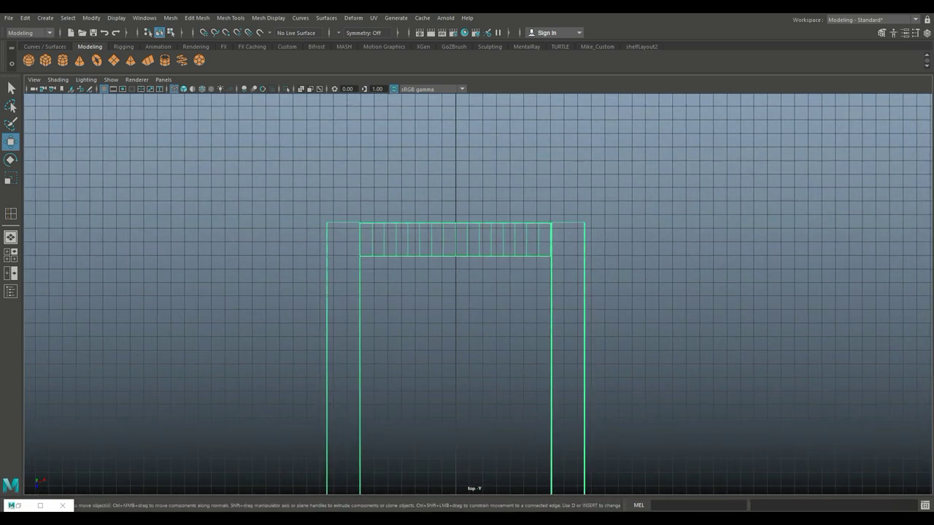
{"action": "right_click_drag", "start_coordinate": [401, 228], "coordinate": [354, 228]}
{"action": "scroll", "coordinate": [478, 291], "scroll_direction": "up", "scroll_amount": 2}
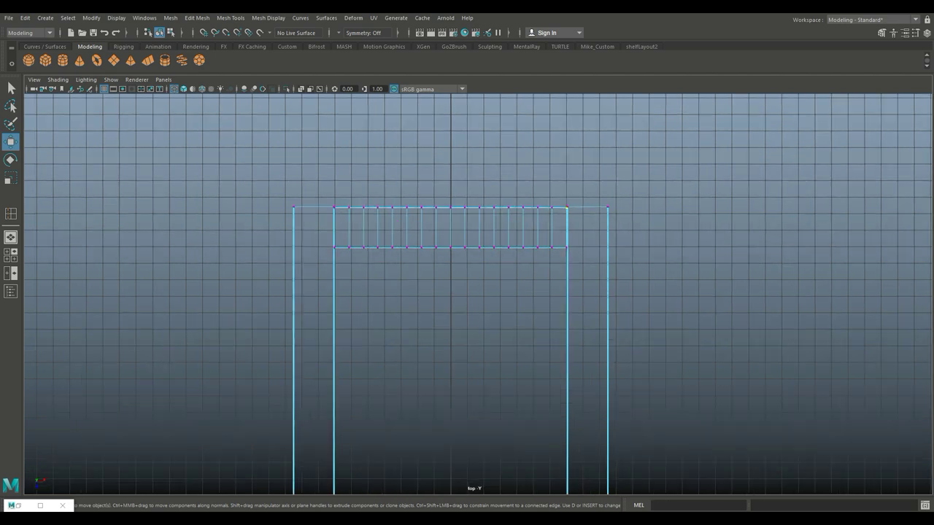
{"action": "left_click_drag", "start_coordinate": [343, 265], "coordinate": [345, 266]}
{"action": "left_click", "coordinate": [567, 248], "text": "shift"}
{"action": "left_click_drag", "start_coordinate": [450, 284], "coordinate": [450, 332]}
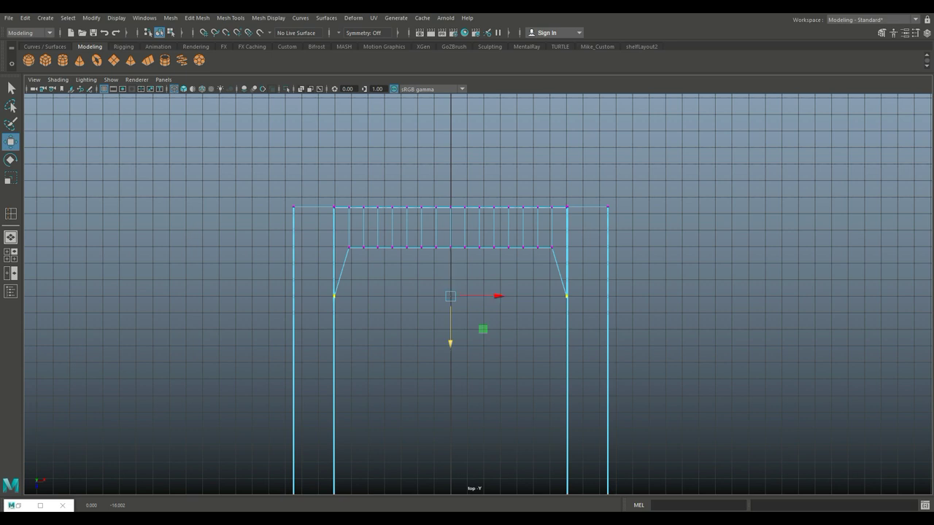
Step: Lower the next three symmetric vertex pairs inward from the crossboard's lower corners by decreasing amounts to form sloping sides
{"action": "left_click_drag", "start_coordinate": [343, 241], "coordinate": [369, 255], "text": "shift"}
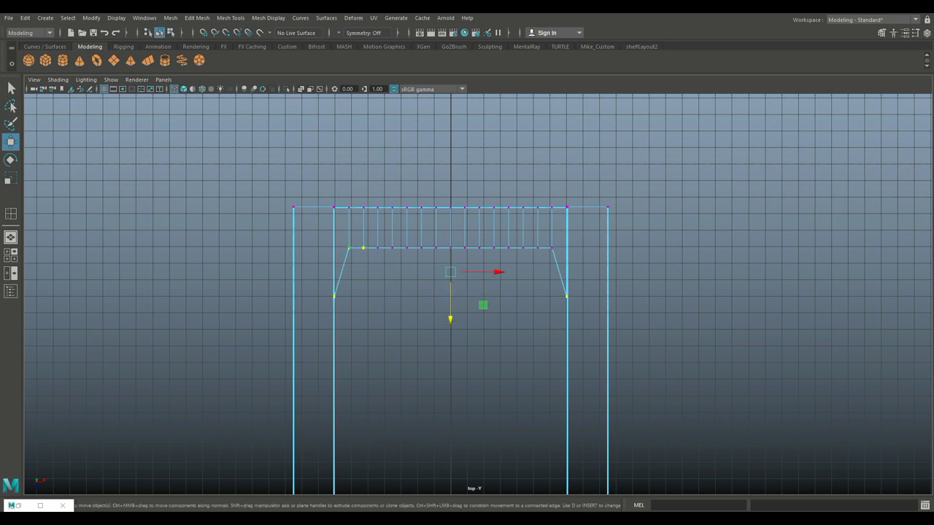
{"action": "left_click", "coordinate": [349, 248]}
{"action": "left_click", "coordinate": [552, 248], "text": "shift"}
{"action": "left_click_drag", "start_coordinate": [450, 292], "coordinate": [450, 326]}
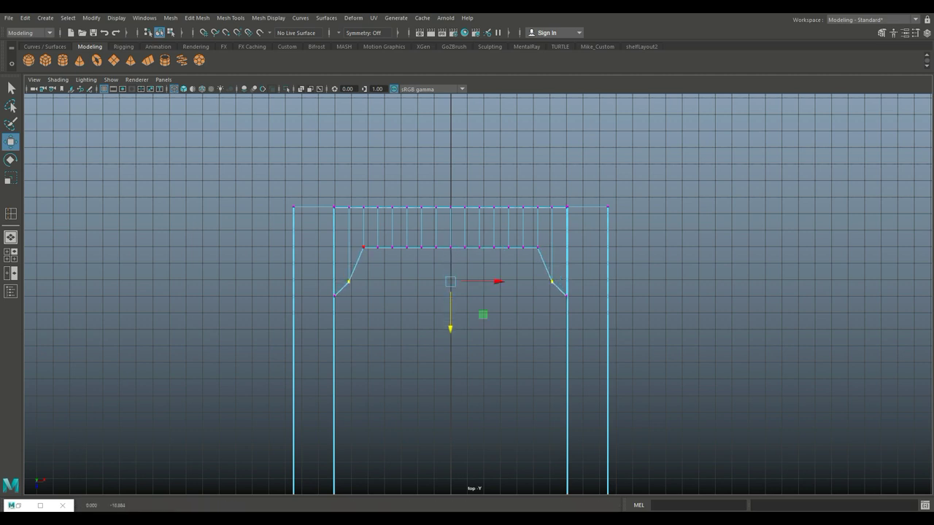
{"action": "left_click", "coordinate": [363, 248]}
{"action": "left_click", "coordinate": [538, 248], "text": "shift"}
{"action": "left_click_drag", "start_coordinate": [450, 292], "coordinate": [450, 313]}
{"action": "left_click", "coordinate": [377, 248]}
{"action": "left_click", "coordinate": [523, 248], "text": "shift"}
{"action": "left_click_drag", "start_coordinate": [450, 295], "coordinate": [450, 305]}
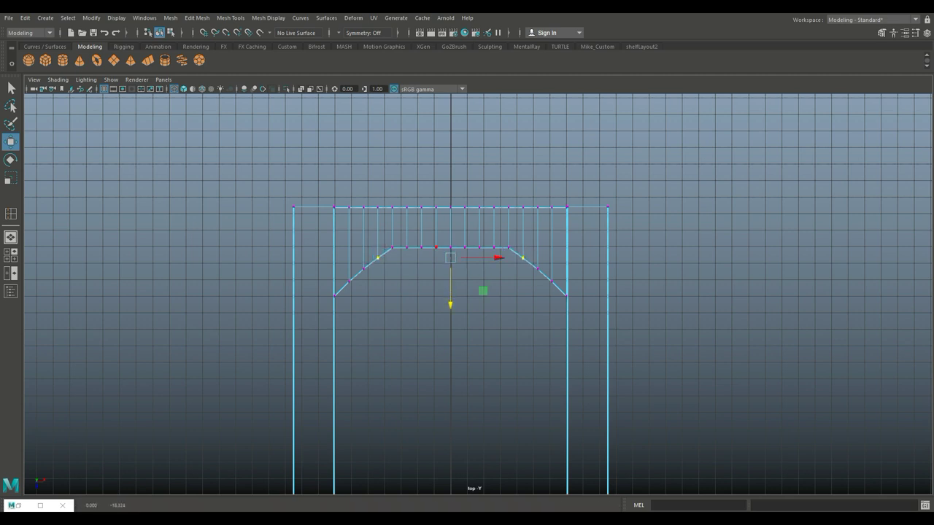
Step: Lower the four symmetric vertex pairs beside the crossboard's centre by increasing amounts to form a rounded arch
{"action": "left_click", "coordinate": [436, 248]}
{"action": "left_click_drag", "start_coordinate": [473, 260], "coordinate": [472, 260], "text": "shift"}
{"action": "left_click_drag", "start_coordinate": [450, 296], "coordinate": [450, 297]}
{"action": "left_click", "coordinate": [421, 248]}
{"action": "left_click_drag", "start_coordinate": [485, 263], "coordinate": [486, 262], "text": "shift"}
{"action": "left_click_drag", "start_coordinate": [450, 293], "coordinate": [450, 299]}
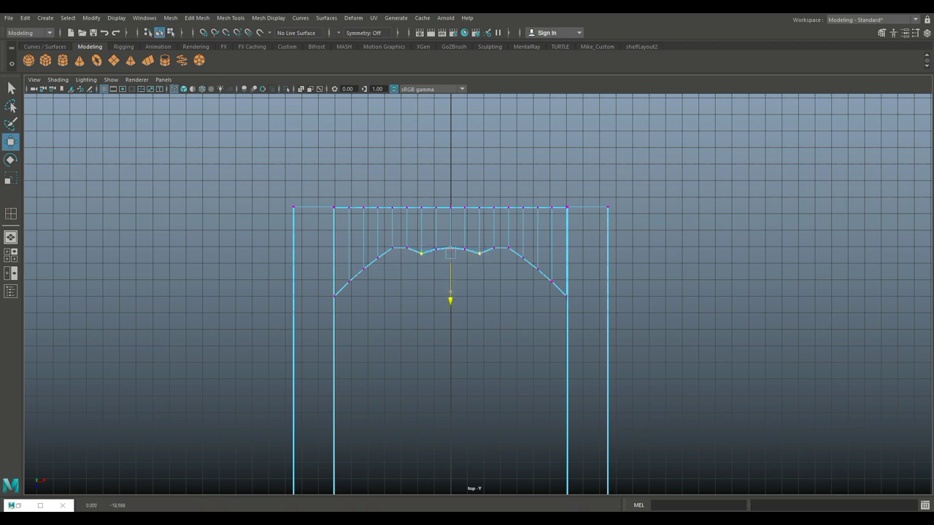
{"action": "left_click", "coordinate": [406, 248]}
{"action": "left_click_drag", "start_coordinate": [502, 260], "coordinate": [502, 261], "text": "shift"}
{"action": "left_click_drag", "start_coordinate": [450, 294], "coordinate": [450, 306]}
{"action": "left_click", "coordinate": [392, 248]}
{"action": "left_click", "coordinate": [509, 248], "text": "shift"}
{"action": "left_click_drag", "start_coordinate": [450, 296], "coordinate": [450, 317]}
Step: Lower the three outer vertex pairs between the arch and the corners so the curve flares out toward the side boards
{"action": "left_click", "coordinate": [377, 258]}
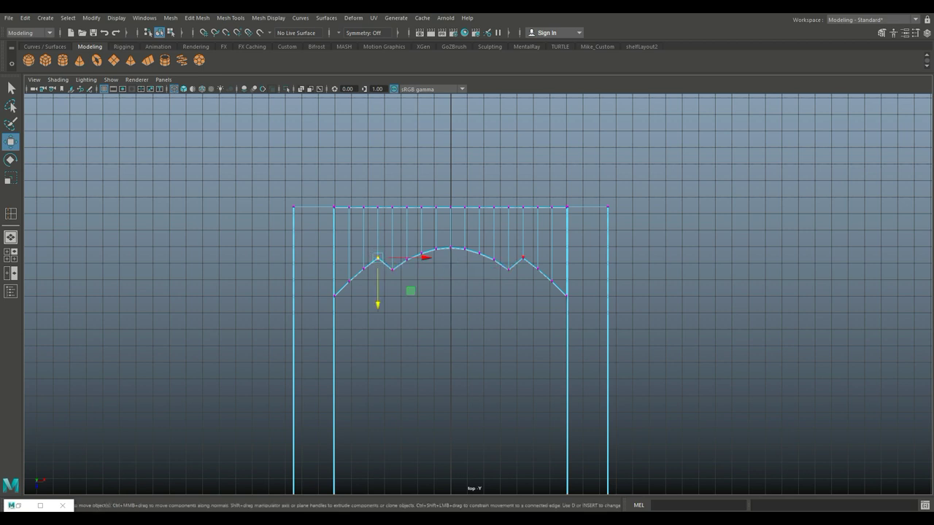
{"action": "left_click", "coordinate": [523, 257], "text": "shift"}
{"action": "left_click_drag", "start_coordinate": [450, 305], "coordinate": [450, 327]}
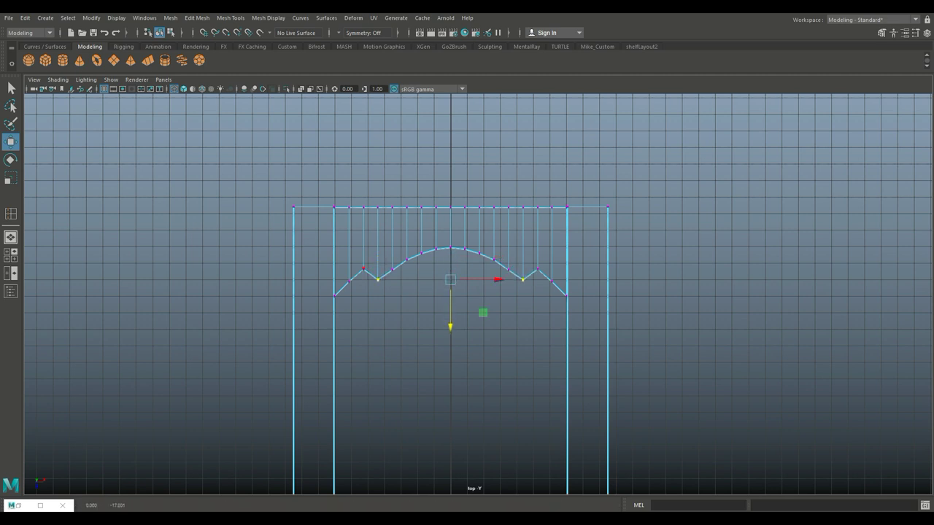
{"action": "left_click", "coordinate": [363, 267]}
{"action": "left_click", "coordinate": [538, 269], "text": "shift"}
{"action": "left_click_drag", "start_coordinate": [450, 306], "coordinate": [450, 325]}
{"action": "left_click", "coordinate": [349, 281]}
{"action": "left_click", "coordinate": [552, 282], "text": "shift"}
{"action": "left_click_drag", "start_coordinate": [451, 326], "coordinate": [450, 338]}
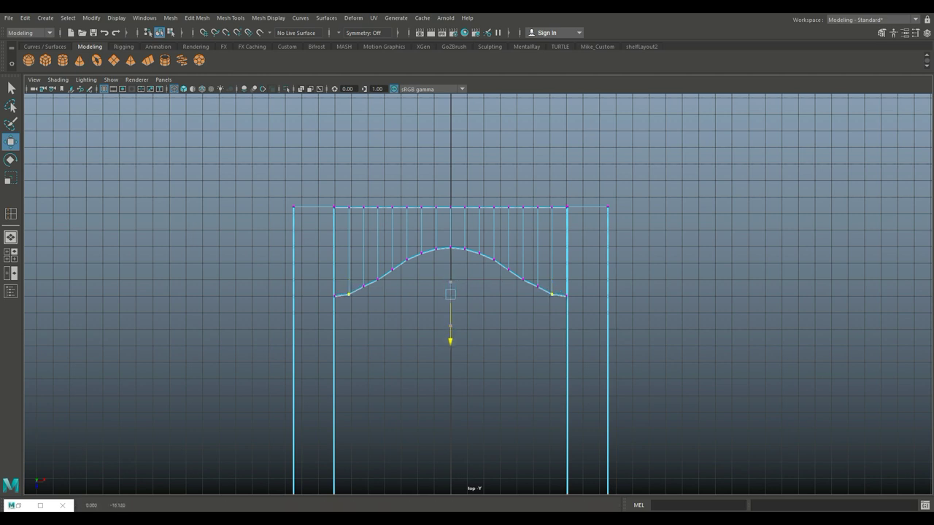
Step: Nudge the third vertex pair from the corners down slightly, fine-tune the corner pair, and return to the four-view layout
{"action": "left_click", "coordinate": [363, 286]}
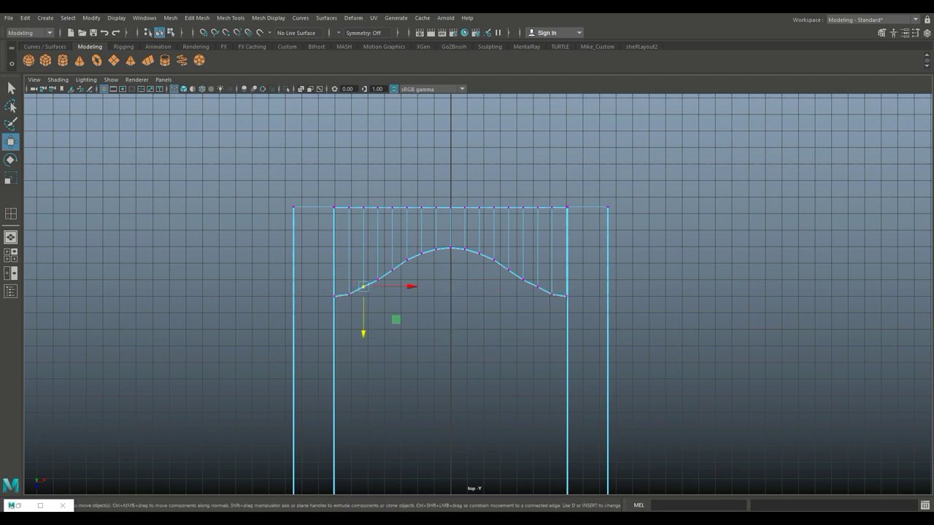
{"action": "left_click", "coordinate": [537, 286], "text": "shift"}
{"action": "left_click_drag", "start_coordinate": [450, 333], "coordinate": [450, 336]}
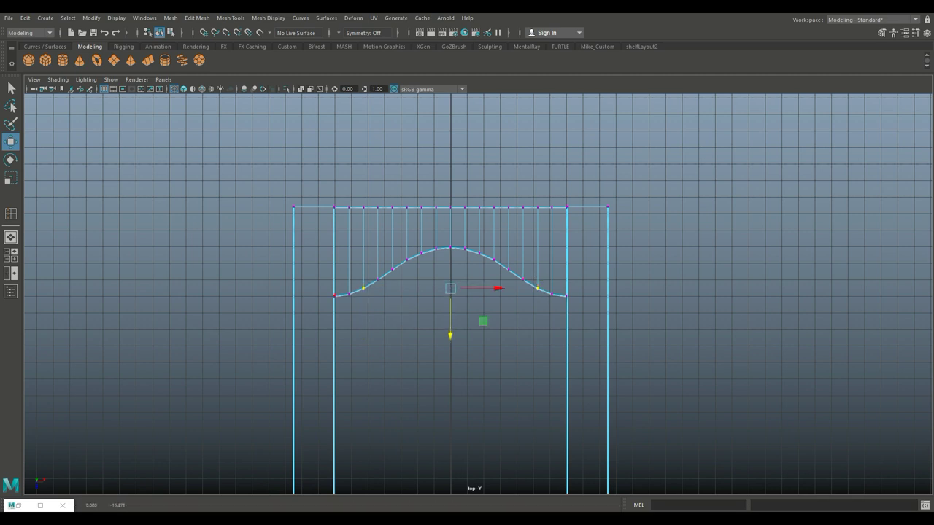
{"action": "left_click", "coordinate": [334, 295]}
{"action": "left_click", "coordinate": [567, 295], "text": "shift"}
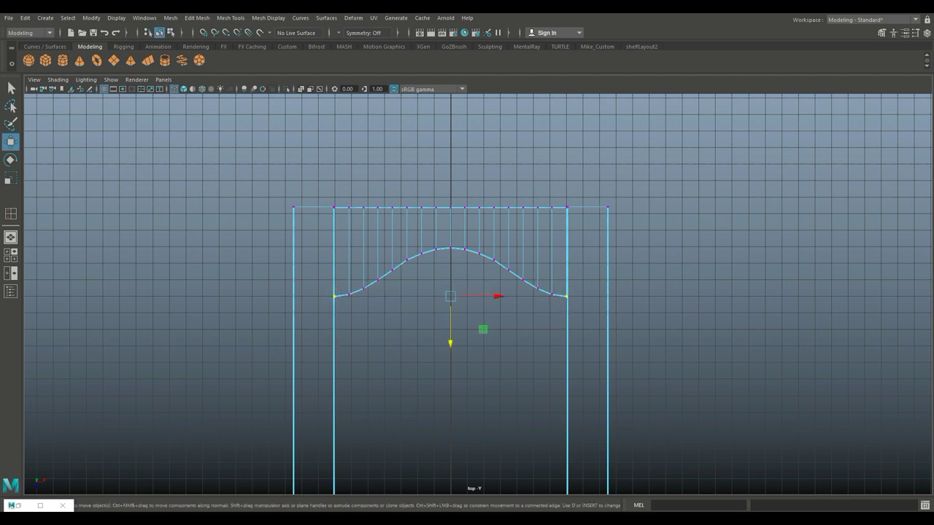
{"action": "left_click_drag", "start_coordinate": [450, 336], "coordinate": [450, 334]}
{"action": "key", "text": "space"}
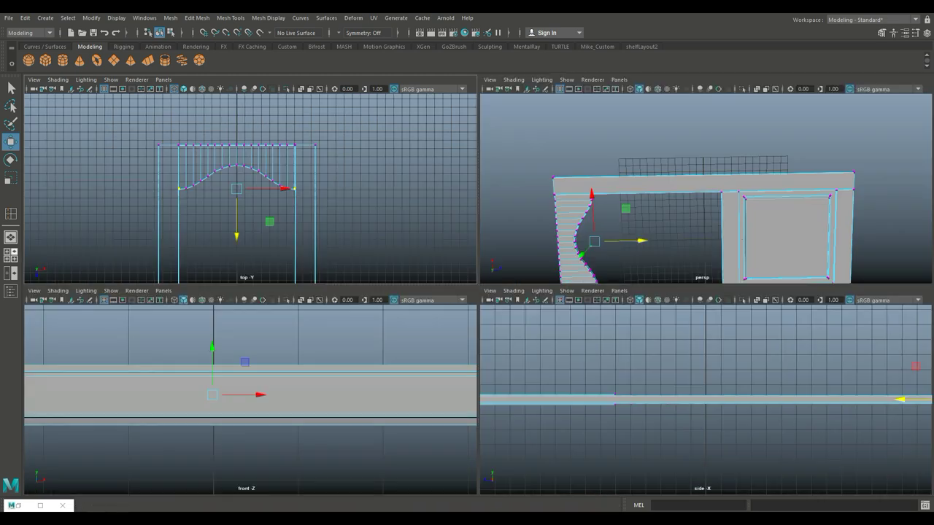
Step: Examine the arched crossboard and the full door frame in the perspective view
{"action": "key", "text": "space"}
{"action": "scroll", "coordinate": [467, 292], "scroll_direction": "down", "scroll_amount": 3}
{"action": "left_click_drag", "start_coordinate": [467, 292], "coordinate": [456, 223], "text": "alt"}
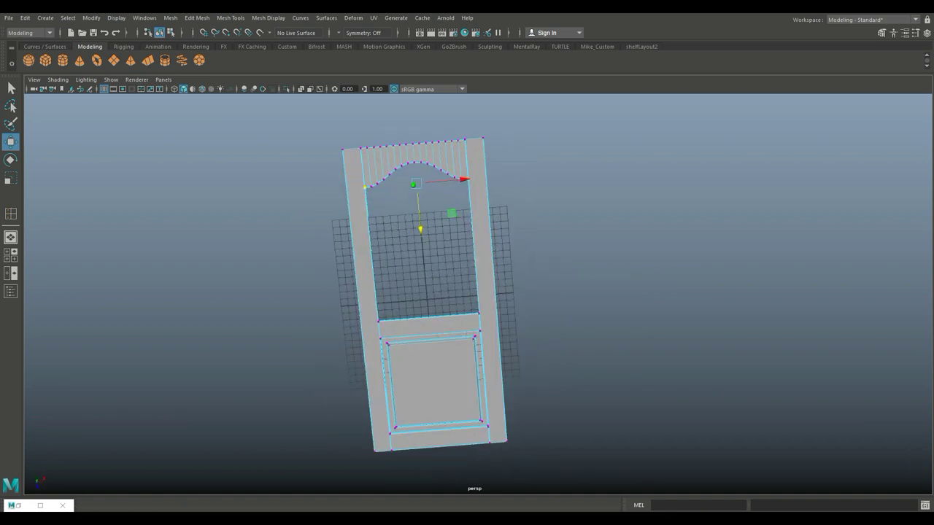
{"action": "scroll", "coordinate": [467, 292], "scroll_direction": "up", "scroll_amount": 2}
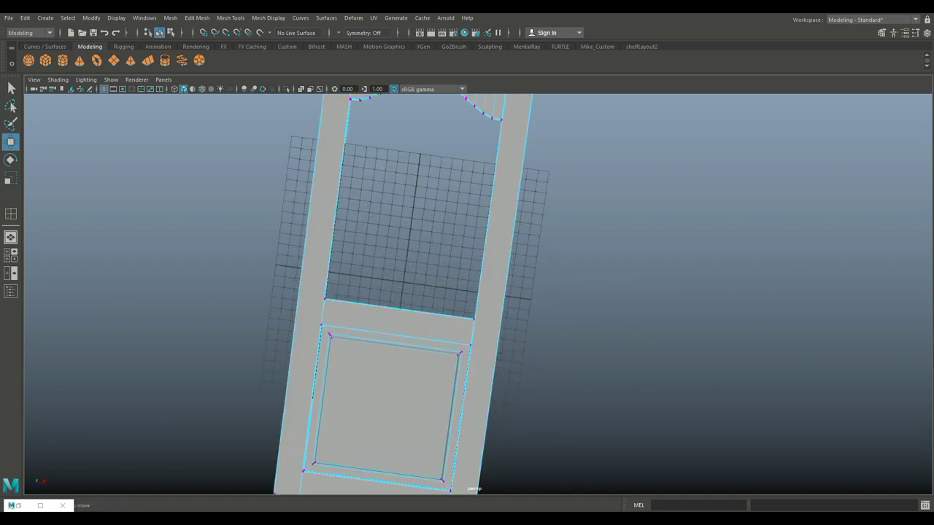
{"action": "scroll", "coordinate": [467, 291], "scroll_direction": "down", "scroll_amount": 4}
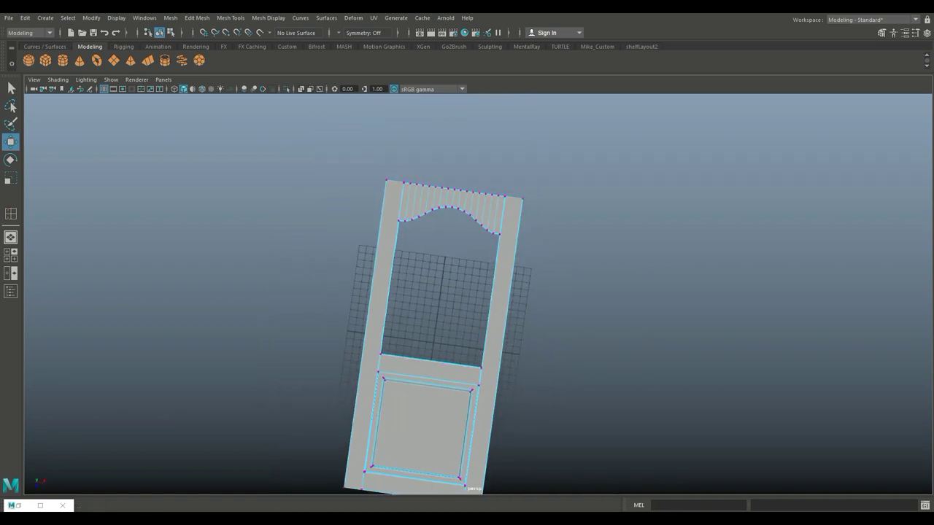
{"action": "left_click_drag", "start_coordinate": [467, 291], "coordinate": [467, 321], "text": "alt"}
{"action": "scroll", "coordinate": [467, 292], "scroll_direction": "up", "scroll_amount": 8}
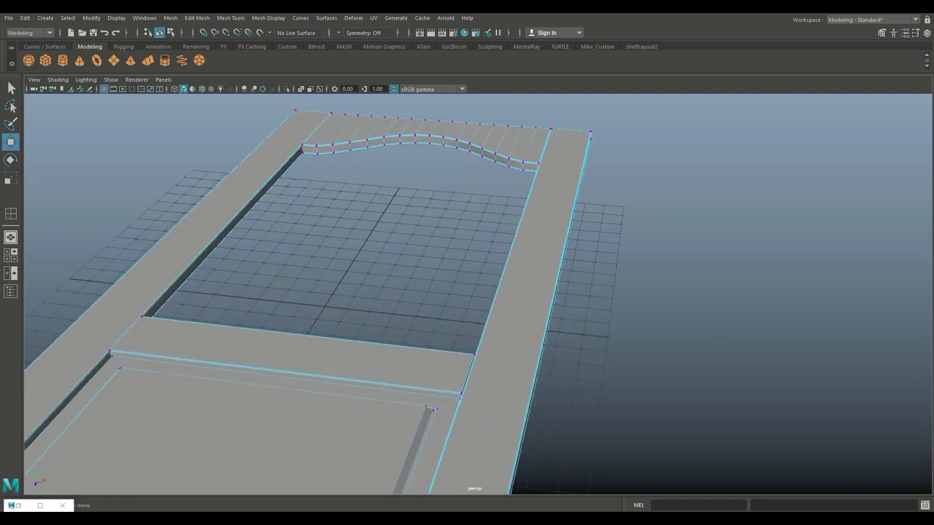
{"action": "middle_click_drag", "start_coordinate": [467, 292], "coordinate": [500, 326], "text": "alt"}
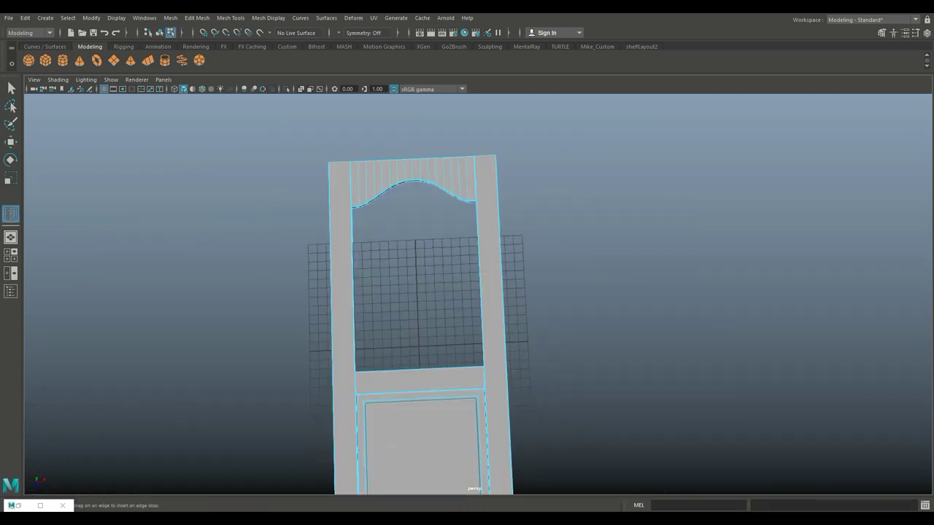
{"action": "scroll", "coordinate": [431, 321], "scroll_direction": "down", "scroll_amount": 3}
{"action": "left_click_drag", "start_coordinate": [438, 328], "coordinate": [419, 329], "text": "alt"}
{"action": "scroll", "coordinate": [415, 321], "scroll_direction": "up", "scroll_amount": 2}
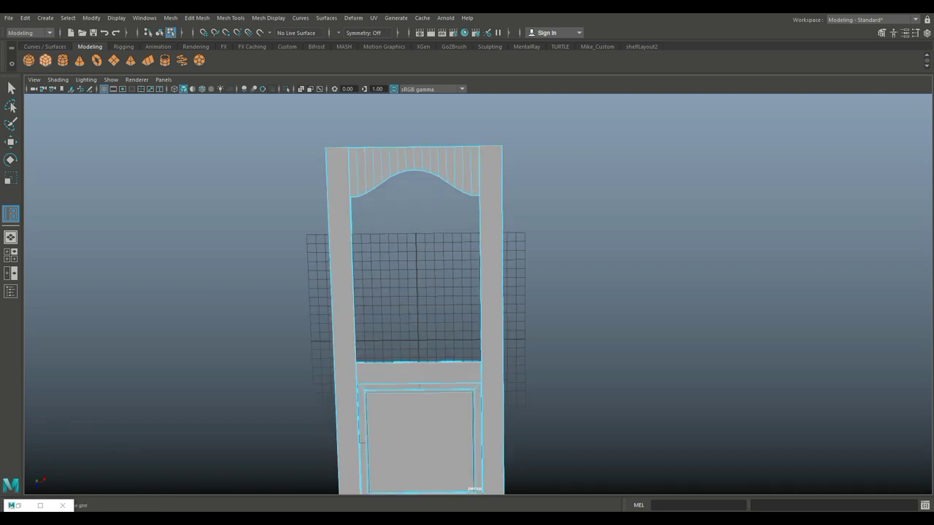
Step: Create a polygon cube at the grid centre and stretch it sideways into a long bar across the door's opening
{"action": "left_click", "coordinate": [418, 341]}
{"action": "key", "text": "r"}
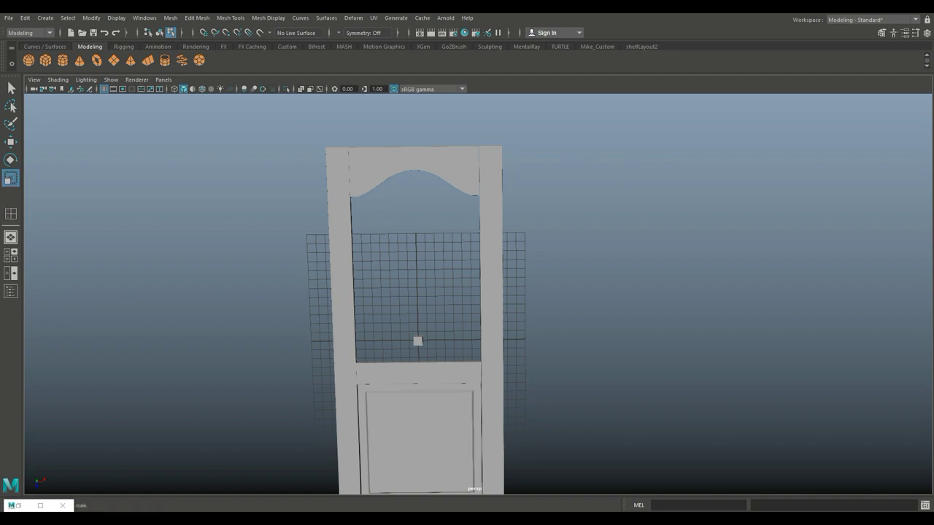
{"action": "right_click_drag", "start_coordinate": [417, 227], "coordinate": [459, 211]}
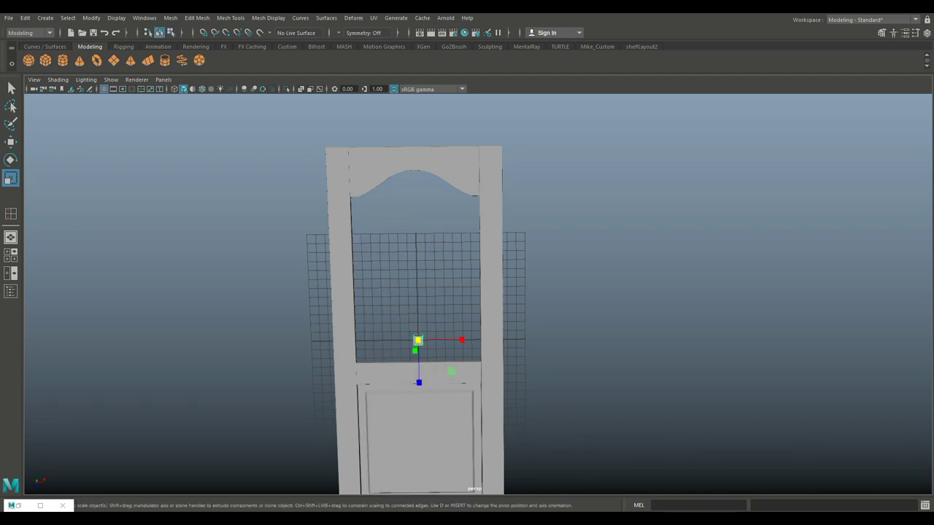
{"action": "left_click_drag", "start_coordinate": [461, 340], "coordinate": [789, 338]}
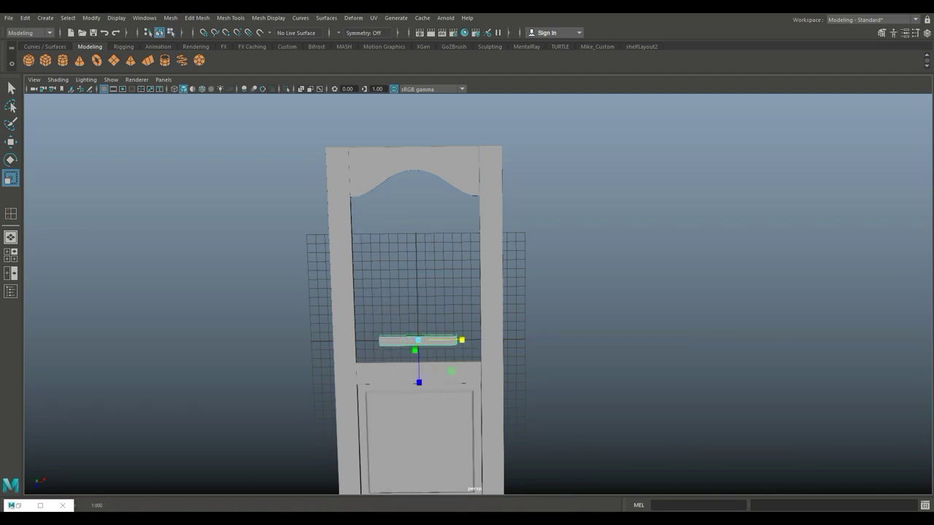
{"action": "left_click_drag", "start_coordinate": [462, 340], "coordinate": [549, 339]}
Step: Scale the bar's height and depth down into a thin strip that spans the opening between the side boards
{"action": "mouse_move", "coordinate": [467, 292]}
{"action": "left_mouse_down", "text": "alt"}
{"action": "mouse_move", "coordinate": [453, 306]}
{"action": "mouse_move", "coordinate": [555, 234]}
{"action": "mouse_move", "coordinate": [463, 281]}
{"action": "left_mouse_up", "text": "alt"}
{"action": "left_click_drag", "start_coordinate": [371, 356], "coordinate": [373, 330]}
{"action": "scroll", "coordinate": [373, 330], "scroll_direction": "up", "scroll_amount": 5}
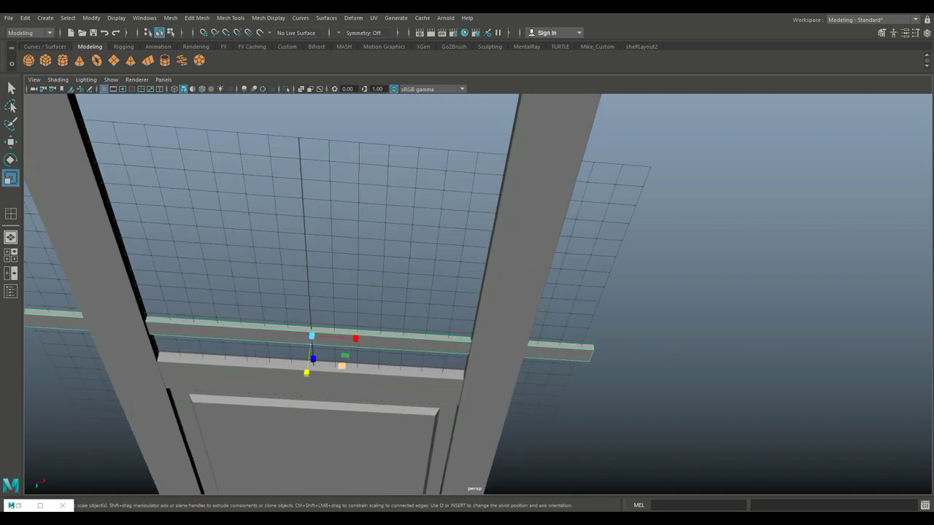
{"action": "left_click_drag", "start_coordinate": [303, 405], "coordinate": [330, 373]}
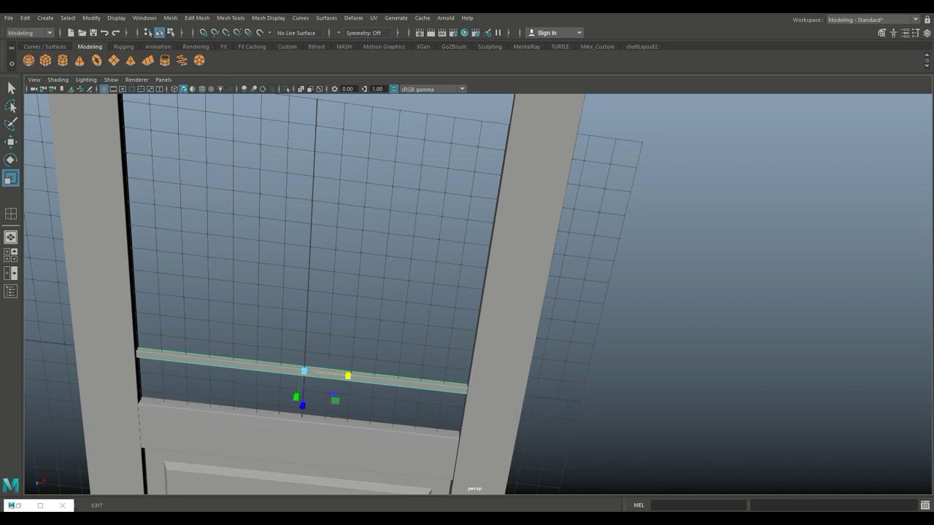
Step: Insert lengthwise edge loops near the thin strip's long edges with the Insert Edge Loop tool
{"action": "left_click", "coordinate": [197, 17]}
{"action": "mouse_move", "coordinate": [231, 17]}
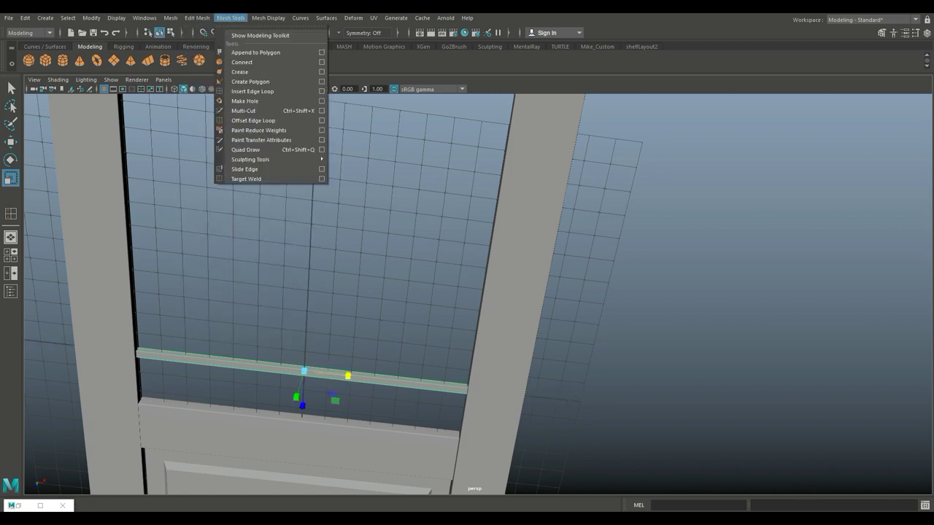
{"action": "left_click", "coordinate": [252, 91]}
{"action": "scroll", "coordinate": [467, 292], "scroll_direction": "up", "scroll_amount": 5}
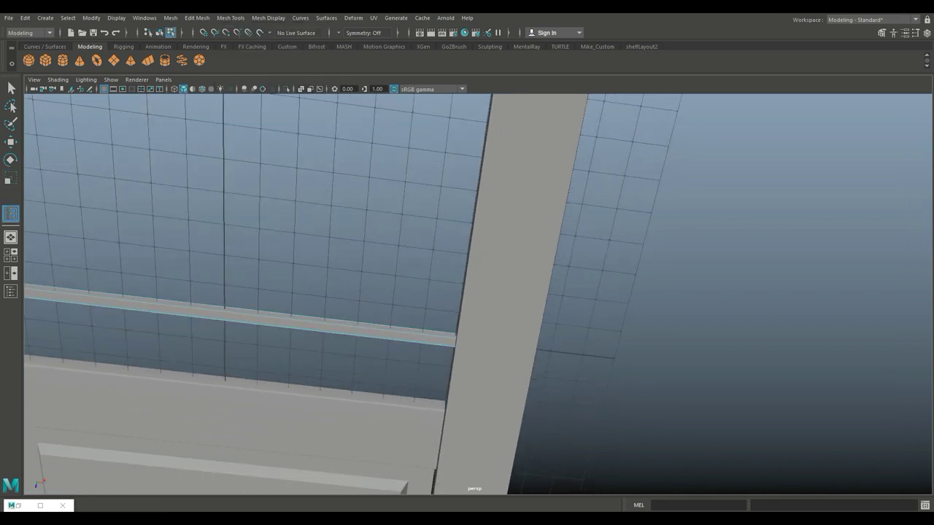
{"action": "key", "text": "4"}
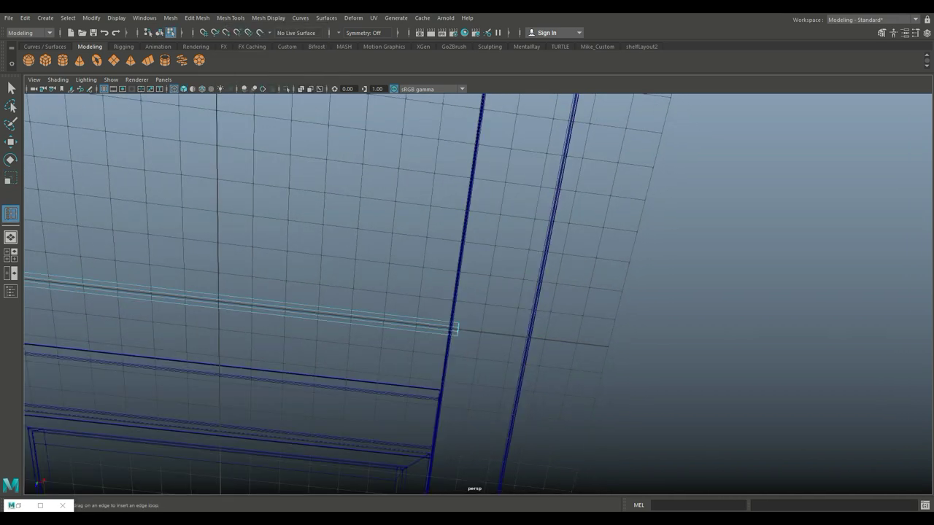
{"action": "scroll", "coordinate": [453, 328], "scroll_direction": "up", "scroll_amount": 2}
{"action": "left_click_drag", "start_coordinate": [452, 328], "coordinate": [453, 302], "text": "alt"}
{"action": "left_click", "coordinate": [304, 295]}
{"action": "left_click_drag", "start_coordinate": [452, 313], "coordinate": [405, 248], "text": "alt"}
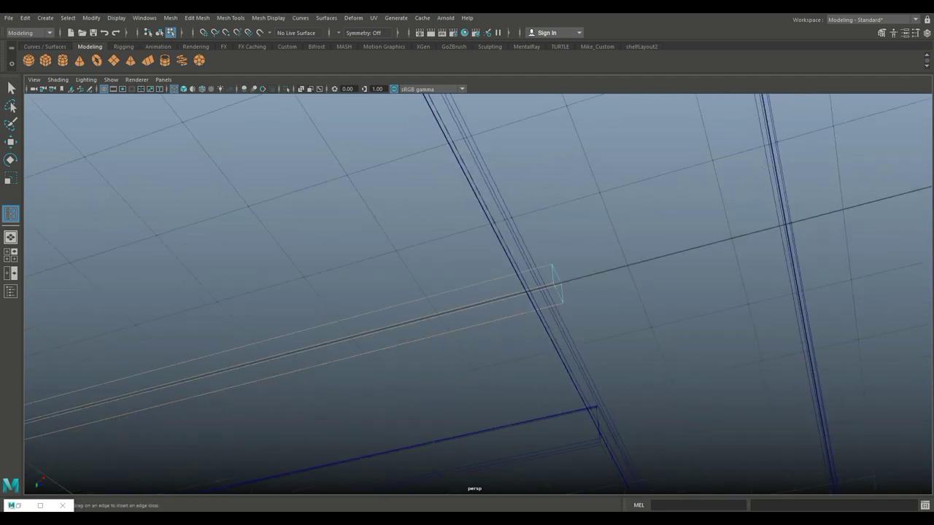
{"action": "left_click_drag", "start_coordinate": [405, 248], "coordinate": [376, 278], "text": "alt"}
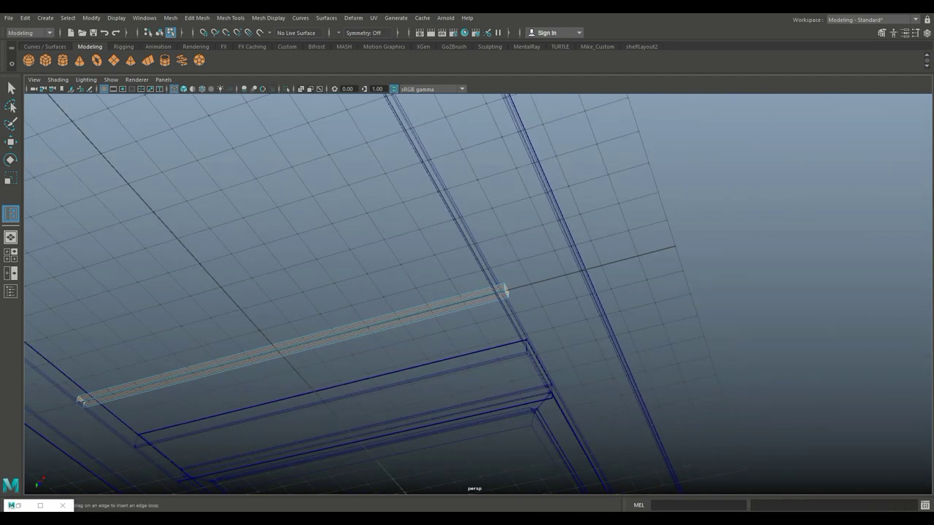
Step: In the top view, move the vertices at the strip's left end inward to the left side board's inner edge
{"action": "key", "text": "q"}
{"action": "key", "text": "space"}
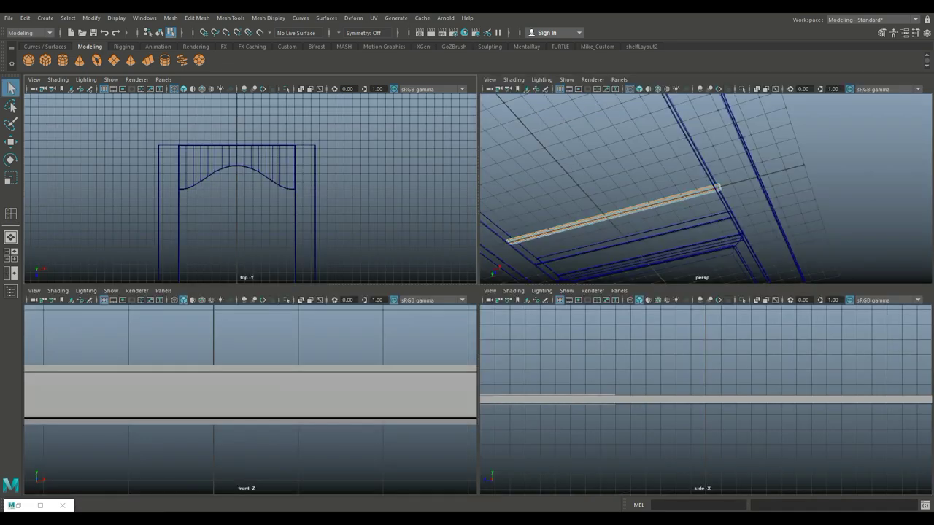
{"action": "key", "text": "f"}
{"action": "key", "text": "f"}
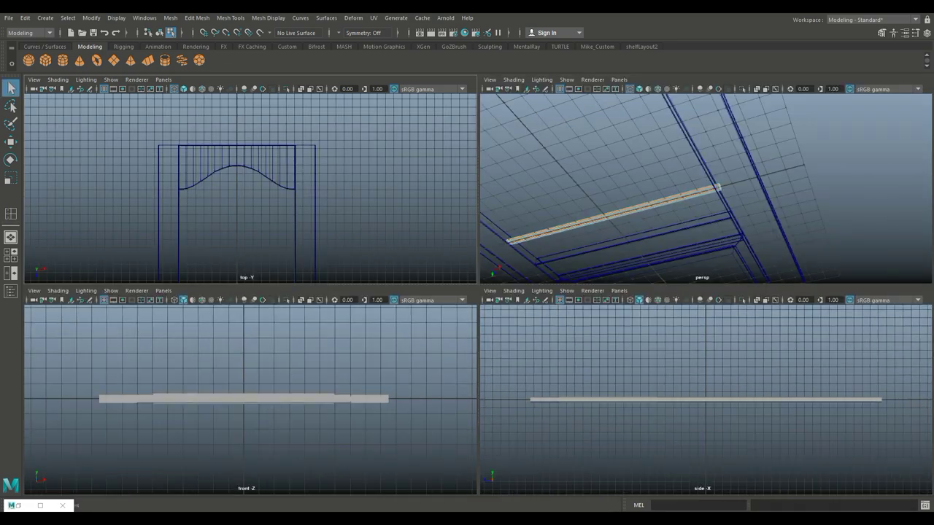
{"action": "key", "text": "f"}
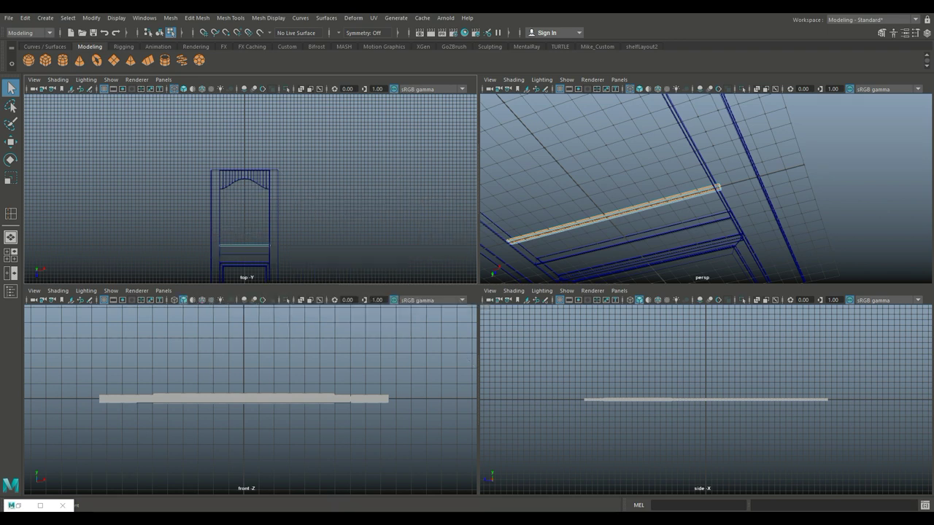
{"action": "key", "text": "space"}
{"action": "key", "text": "f"}
{"action": "right_click_drag", "start_coordinate": [248, 227], "coordinate": [203, 226]}
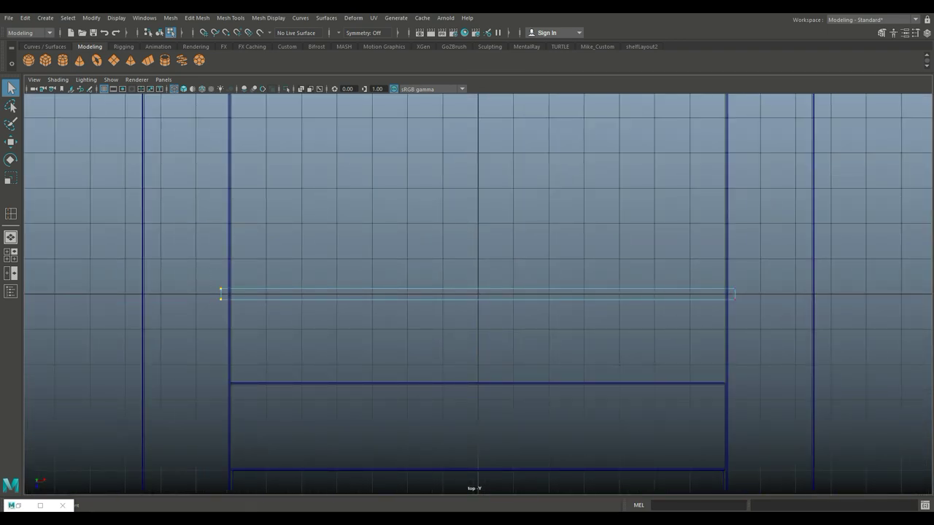
{"action": "key", "text": "w"}
{"action": "left_click_drag", "start_coordinate": [267, 294], "coordinate": [278, 293]}
Step: Move the vertices at the strip's right end inward to the right side board's inner edge
{"action": "scroll", "coordinate": [479, 292], "scroll_direction": "down", "scroll_amount": 2}
{"action": "middle_click_drag", "start_coordinate": [478, 292], "coordinate": [414, 322], "text": "alt"}
{"action": "left_click_drag", "start_coordinate": [669, 286], "coordinate": [626, 362]}
{"action": "left_click_drag", "start_coordinate": [684, 322], "coordinate": [678, 323]}
Step: Move the whole strip down to rest on the middle crossboard's upper edge, then return to the perspective view
{"action": "right_click_drag", "start_coordinate": [577, 228], "coordinate": [628, 213]}
{"action": "left_click_drag", "start_coordinate": [412, 367], "coordinate": [413, 440]}
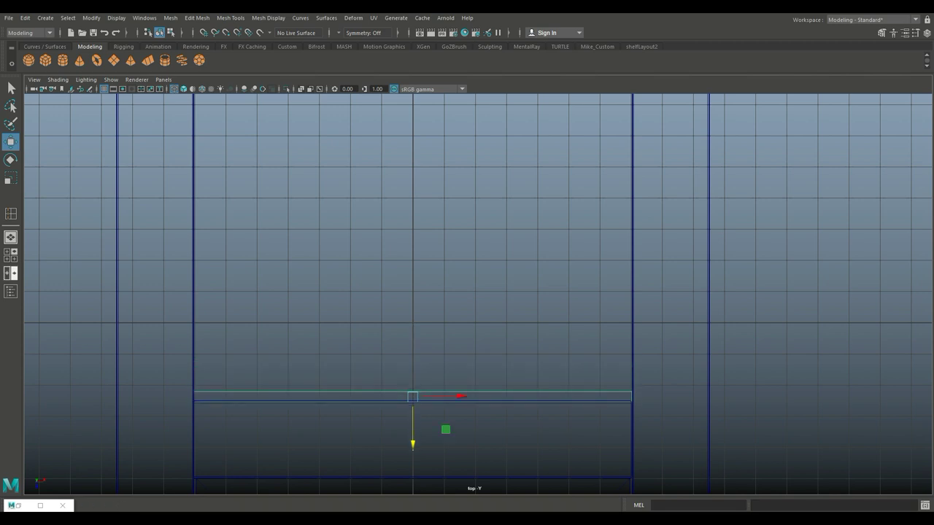
{"action": "left_click", "coordinate": [10, 256]}
{"action": "key", "text": "space"}
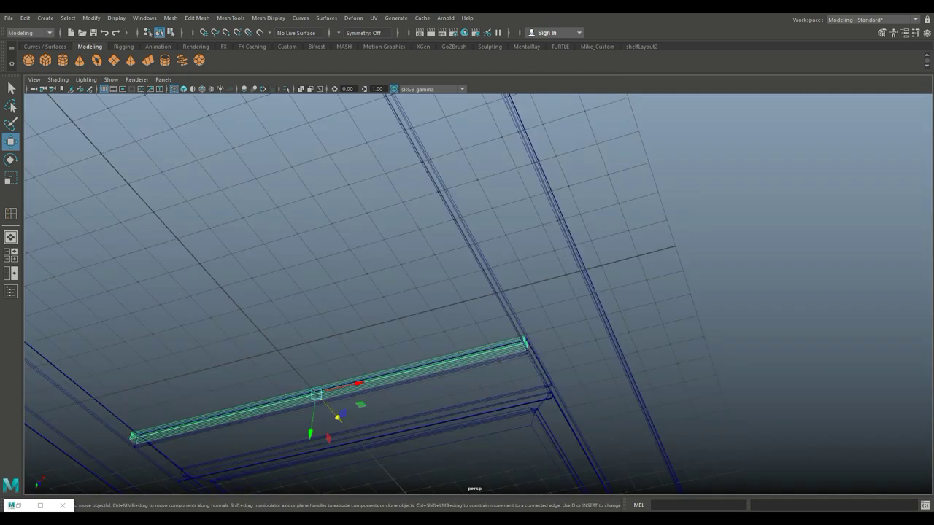
Step: Select lengthwise edges on the strip's opening-facing side and move them to shape its moulding profile
{"action": "key", "text": "5"}
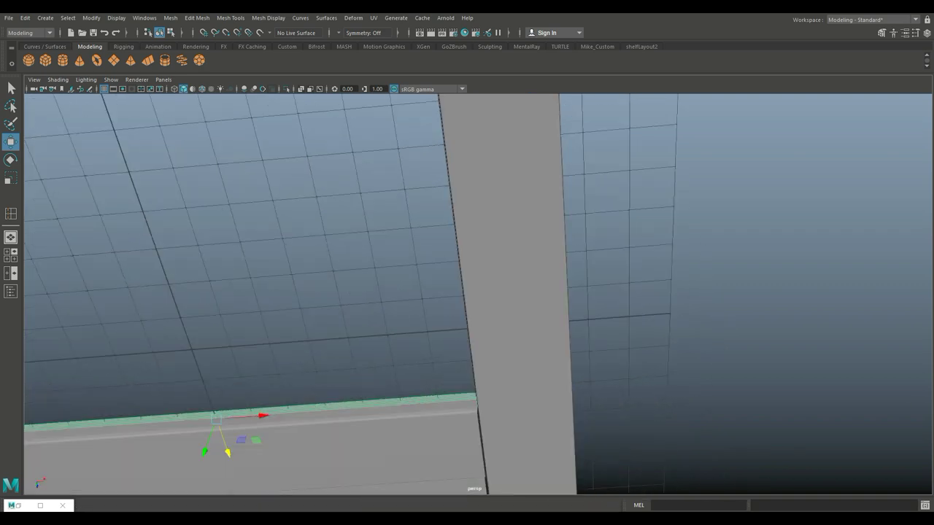
{"action": "scroll", "coordinate": [467, 294], "scroll_direction": "up", "scroll_amount": 5}
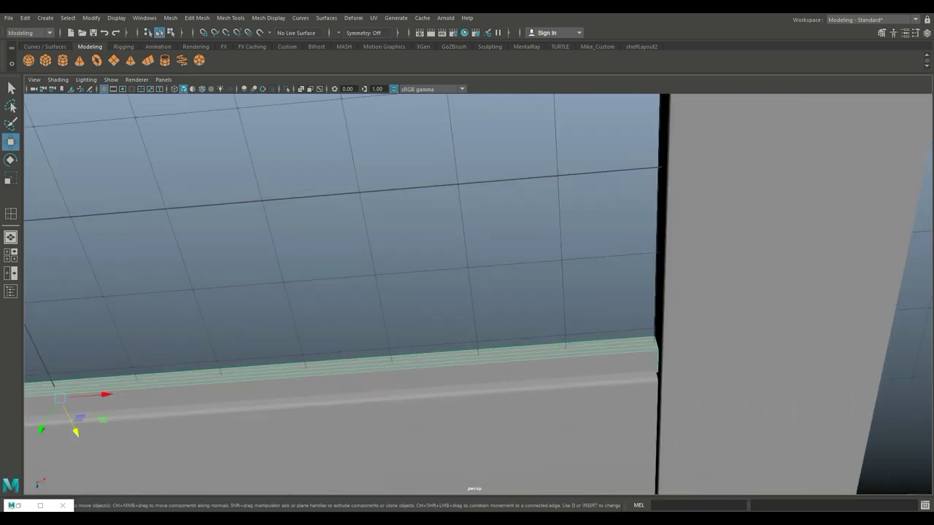
{"action": "right_click", "coordinate": [490, 241]}
{"action": "left_click_drag", "start_coordinate": [467, 292], "coordinate": [526, 277], "text": "alt"}
{"action": "left_click", "coordinate": [340, 294]}
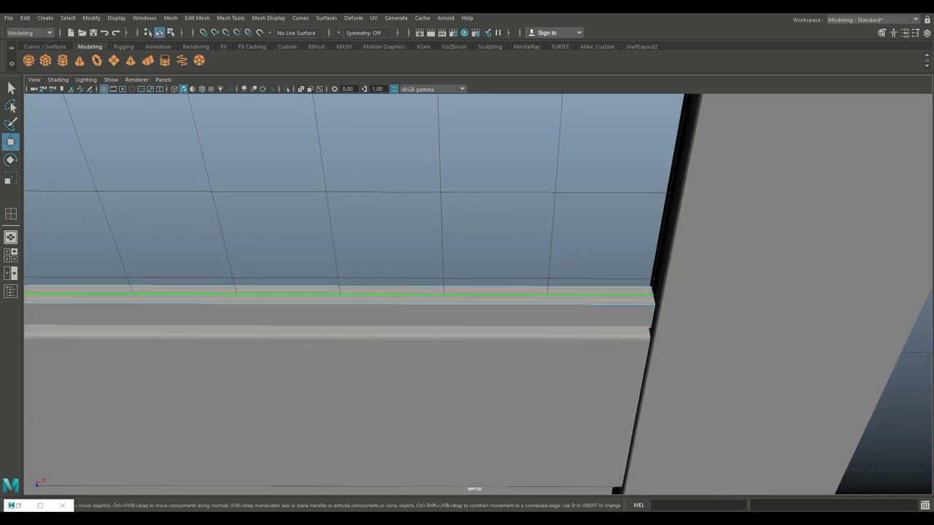
{"action": "left_click", "coordinate": [340, 286]}
{"action": "mouse_move", "coordinate": [340, 285]}
{"action": "left_mouse_down", "text": "alt"}
{"action": "mouse_move", "coordinate": [306, 288]}
{"action": "mouse_move", "coordinate": [325, 285]}
{"action": "left_mouse_up", "text": "alt"}
{"action": "left_click_drag", "start_coordinate": [174, 325], "coordinate": [278, 362]}
Step: Duplicate the strip, raise the copy into the opening, rotate it upright and move it against the left side board
{"action": "right_click_drag", "start_coordinate": [472, 227], "coordinate": [509, 241]}
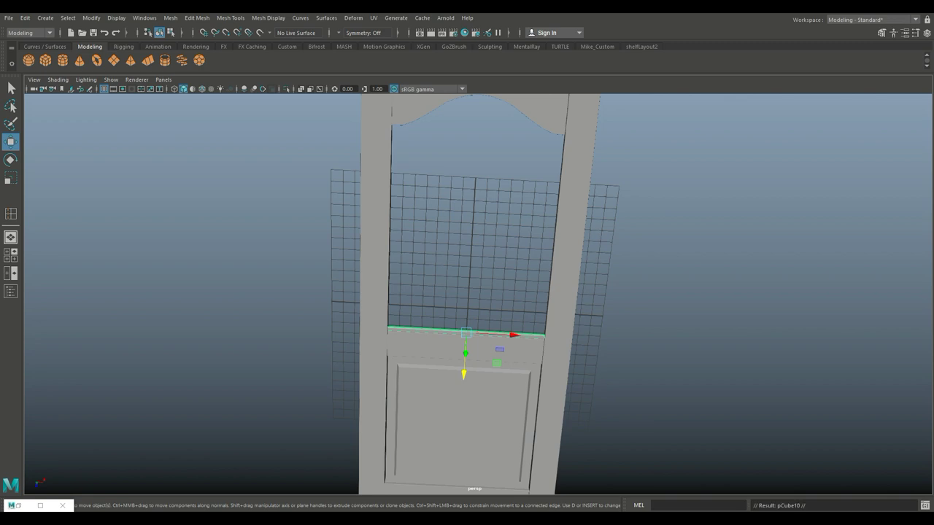
{"action": "left_click_drag", "start_coordinate": [463, 374], "coordinate": [470, 267]}
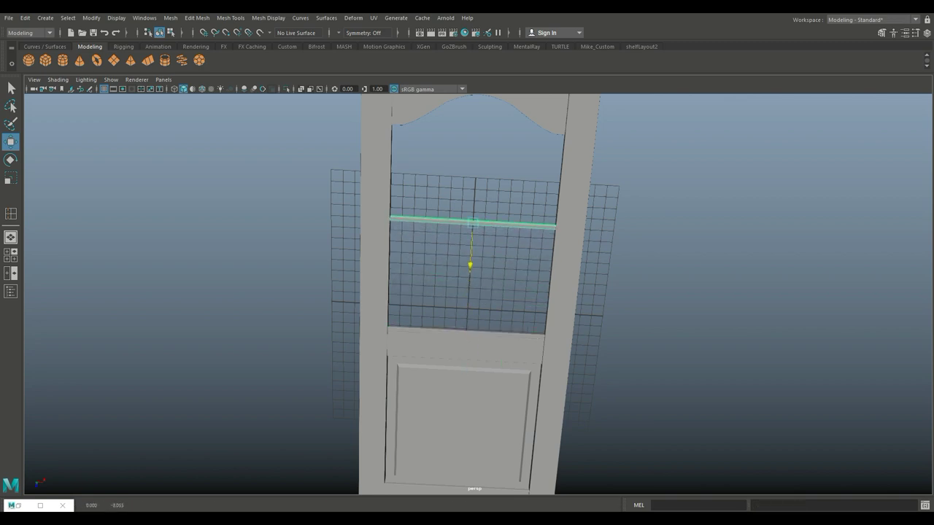
{"action": "key", "text": "e"}
{"action": "left_click_drag", "start_coordinate": [520, 223], "coordinate": [432, 241]}
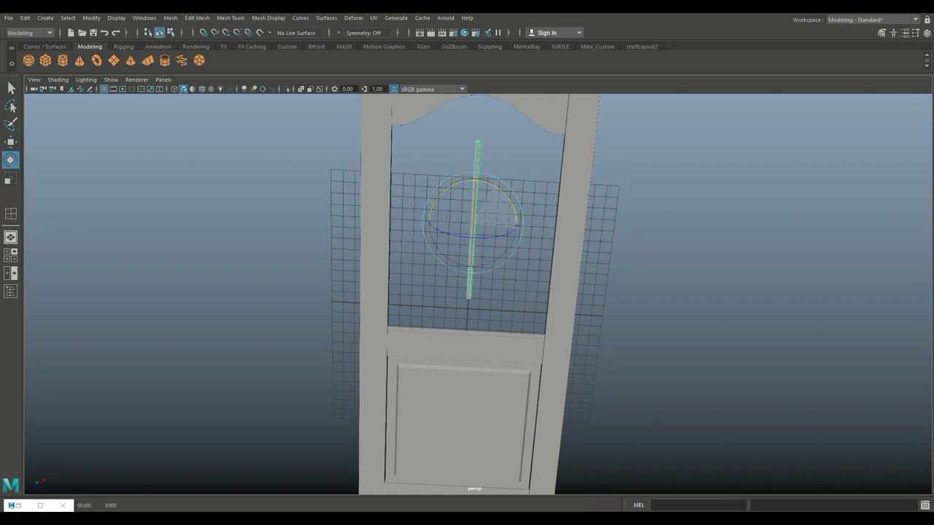
{"action": "key", "text": "w"}
{"action": "left_click_drag", "start_coordinate": [517, 223], "coordinate": [437, 221]}
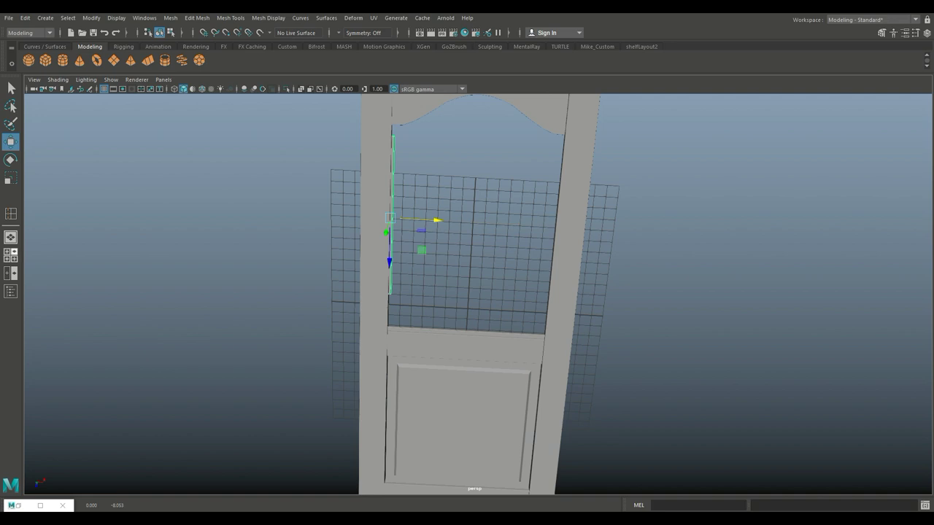
Step: In the top view, nudge the upright strip sideways to line up with the left side board's inner edge
{"action": "key", "text": "space"}
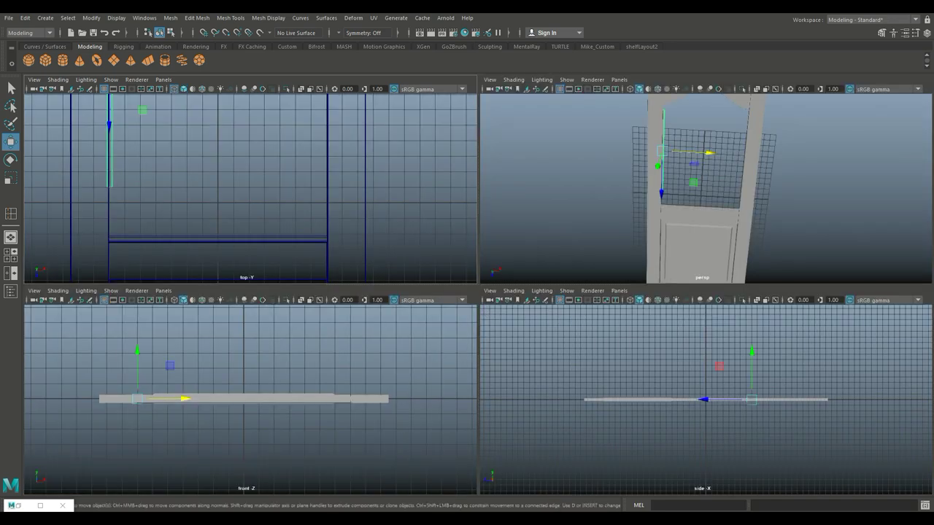
{"action": "key", "text": "space"}
{"action": "key", "text": "f"}
{"action": "middle_click_drag", "start_coordinate": [478, 292], "coordinate": [493, 337], "text": "alt"}
{"action": "left_click_drag", "start_coordinate": [521, 339], "coordinate": [523, 339]}
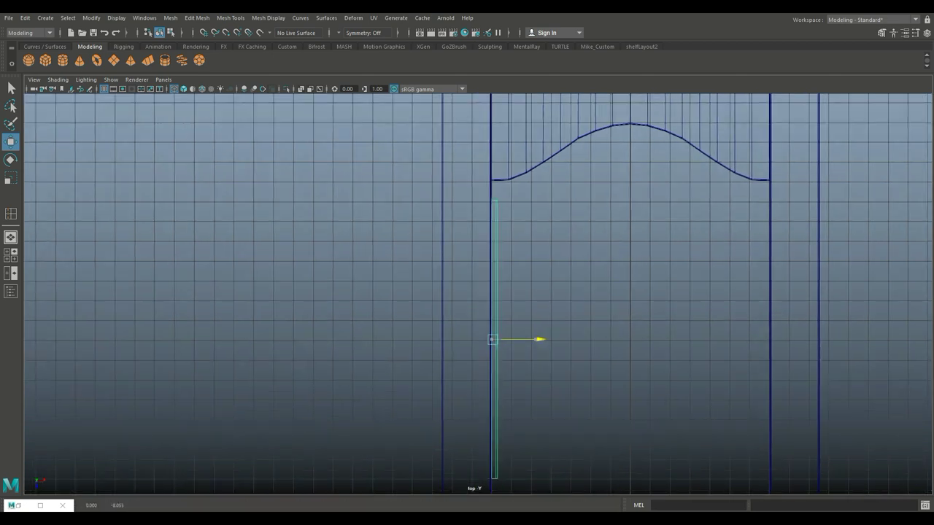
Step: Lower the vertices at the upright strip's bottom end to meet the horizontal strip, and return to object selection
{"action": "middle_click_drag", "start_coordinate": [492, 384], "coordinate": [472, 214]}
{"action": "right_click_drag", "start_coordinate": [472, 214], "coordinate": [429, 227]}
{"action": "middle_click_drag", "start_coordinate": [505, 339], "coordinate": [505, 420]}
{"action": "key", "text": "f"}
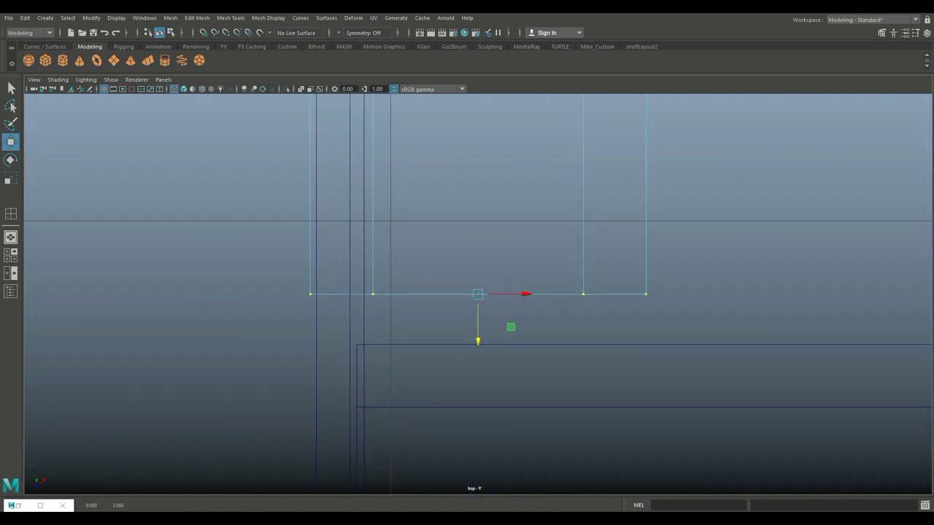
{"action": "middle_click_drag", "start_coordinate": [511, 327], "coordinate": [511, 377]}
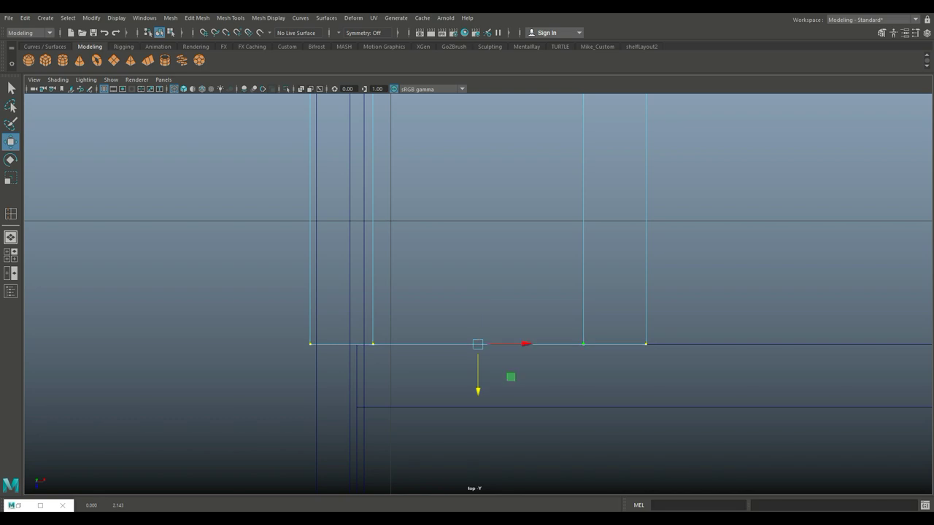
{"action": "right_click_drag", "start_coordinate": [561, 233], "coordinate": [625, 211]}
{"action": "scroll", "coordinate": [625, 210], "scroll_direction": "up", "scroll_amount": 5}
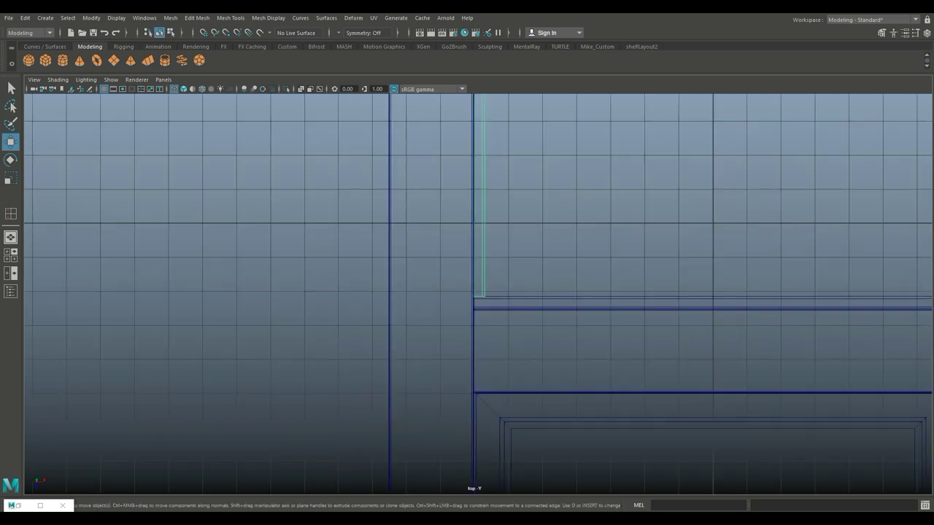
{"action": "scroll", "coordinate": [479, 292], "scroll_direction": "down", "scroll_amount": 2}
{"action": "middle_click_drag", "start_coordinate": [479, 162], "coordinate": [479, 292], "text": "alt"}
{"action": "scroll", "coordinate": [475, 219], "scroll_direction": "up", "scroll_amount": 8}
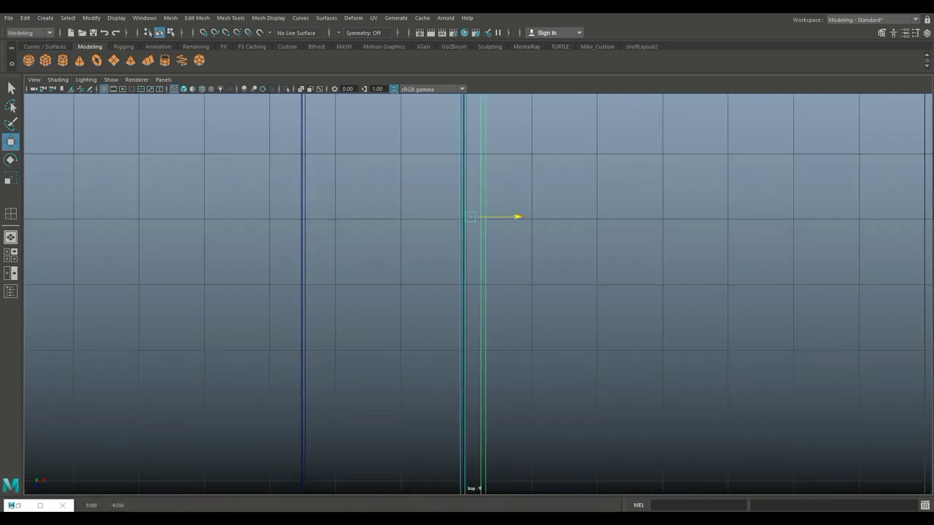
Step: Duplicate the left upright strip, turn the copy around to face the opening, and move it against the right side board, aligned in height
{"action": "left_click", "coordinate": [518, 217]}
{"action": "scroll", "coordinate": [518, 217], "scroll_direction": "down", "scroll_amount": 3}
{"action": "scroll", "coordinate": [479, 292], "scroll_direction": "down", "scroll_amount": 4}
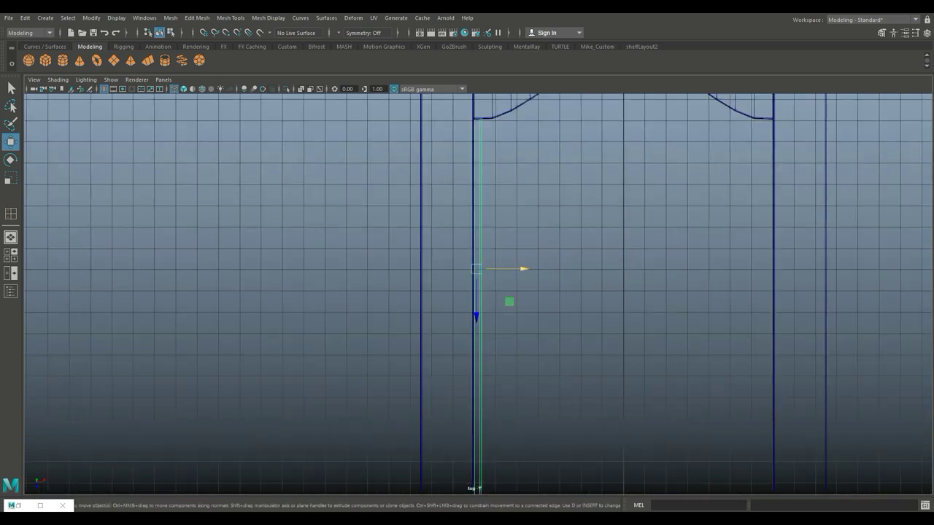
{"action": "key", "text": "ctrl+d"}
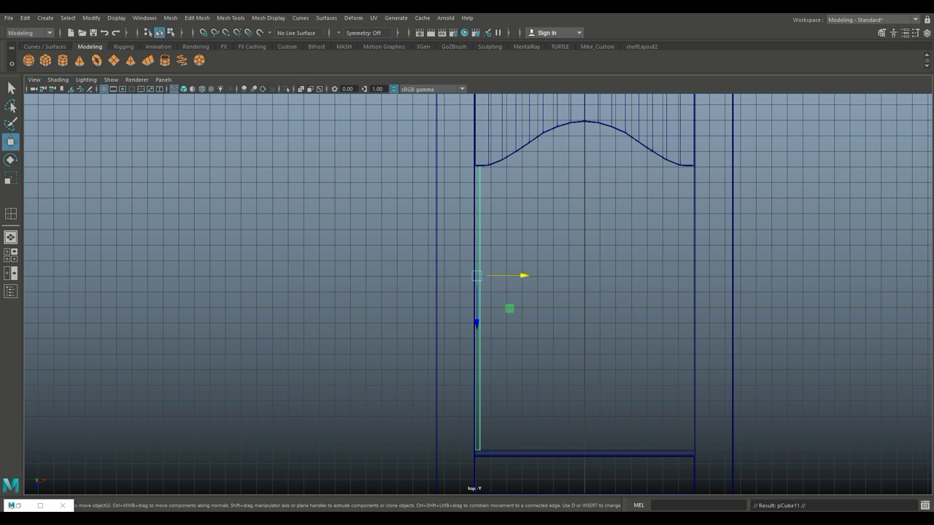
{"action": "key", "text": "e"}
{"action": "left_click_drag", "start_coordinate": [478, 226], "coordinate": [477, 327]}
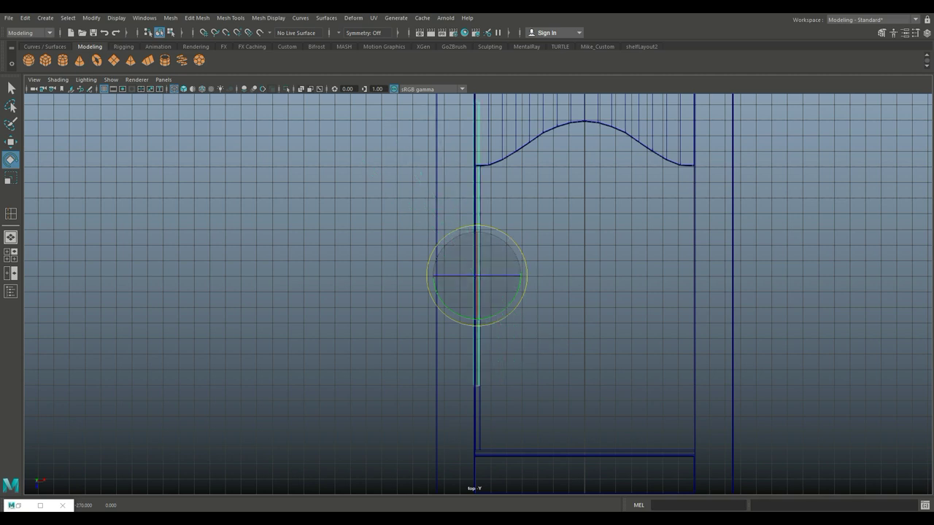
{"action": "key", "text": "w"}
{"action": "left_click_drag", "start_coordinate": [511, 276], "coordinate": [723, 275]}
{"action": "left_click_drag", "start_coordinate": [690, 306], "coordinate": [690, 375]}
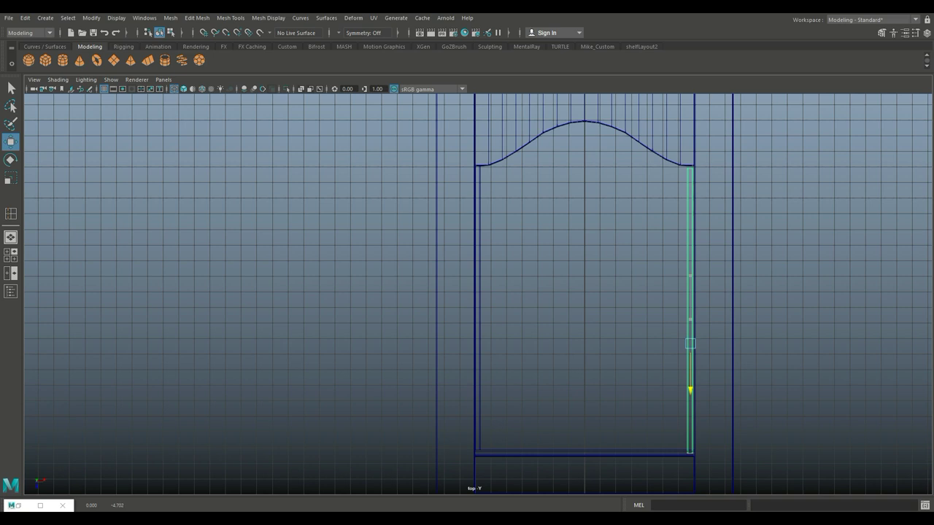
{"action": "middle_click_drag", "start_coordinate": [511, 291], "coordinate": [475, 264], "text": "alt"}
{"action": "middle_click_drag", "start_coordinate": [511, 328], "coordinate": [354, 219], "text": "alt"}
{"action": "scroll", "coordinate": [475, 292], "scroll_direction": "up", "scroll_amount": 3}
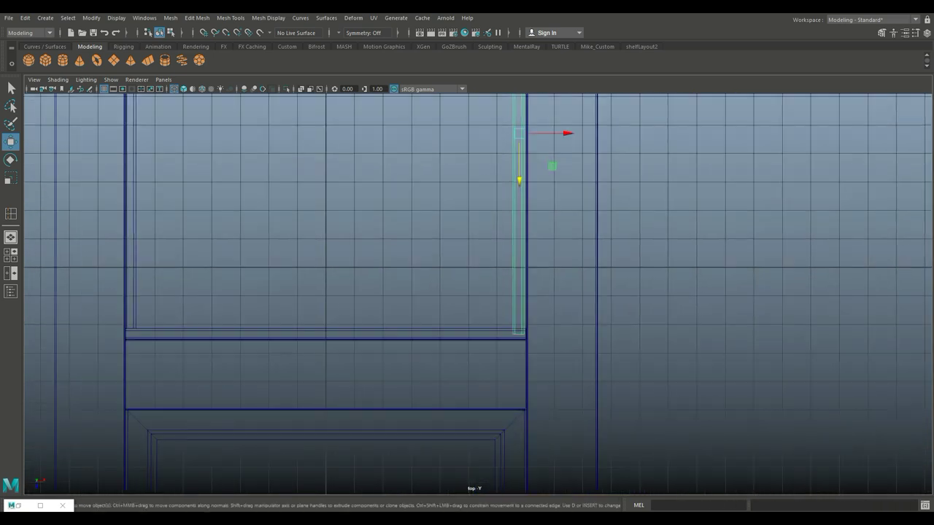
{"action": "middle_click_drag", "start_coordinate": [475, 183], "coordinate": [494, 376], "text": "alt"}
{"action": "middle_click_drag", "start_coordinate": [475, 292], "coordinate": [500, 364], "text": "alt"}
{"action": "key", "text": "alt+Tab"}
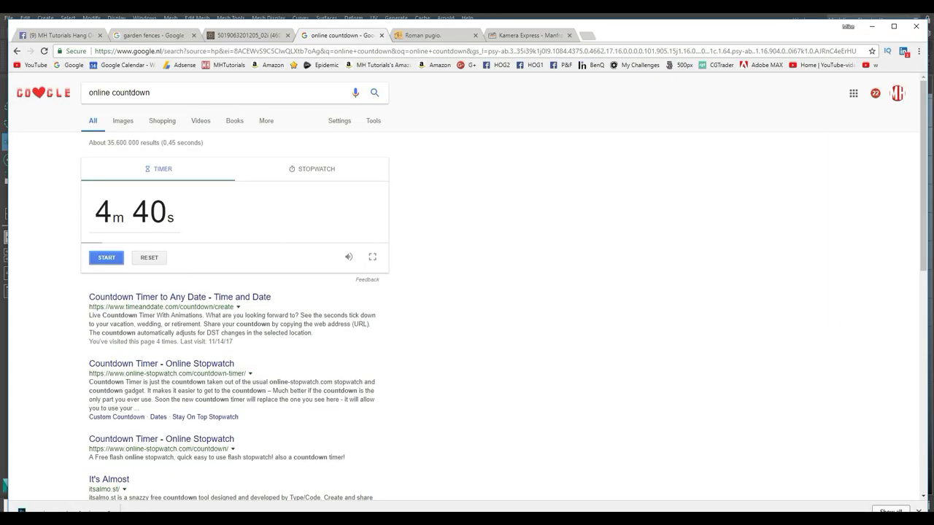
{"action": "key", "text": "alt+Tab"}
Step: Duplicate the right upright strip, rotate the copy to horizontal, and snap its pivot to the door's centre line just below the arch
{"action": "scroll", "coordinate": [467, 292], "scroll_direction": "down", "scroll_amount": 5}
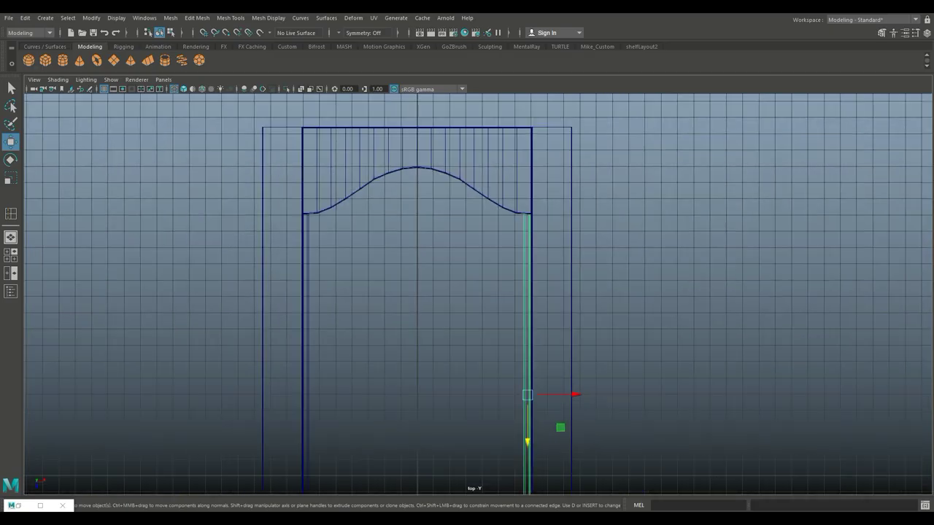
{"action": "middle_click_drag", "start_coordinate": [467, 291], "coordinate": [525, 270], "text": "alt"}
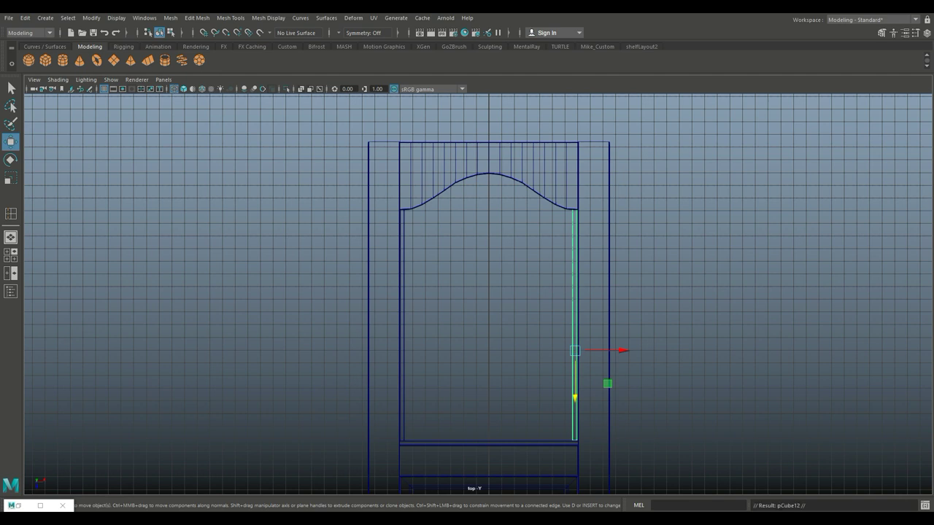
{"action": "key", "text": "e"}
{"action": "left_click_drag", "start_coordinate": [554, 306], "coordinate": [575, 252]}
{"action": "key", "text": "w"}
{"action": "key", "text": "x"}
{"action": "left_click_drag", "start_coordinate": [575, 216], "coordinate": [488, 223]}
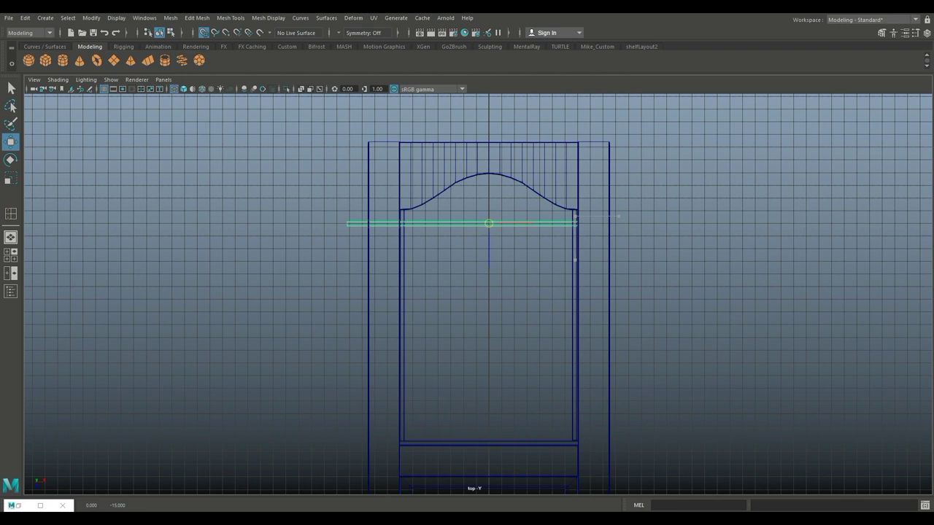
Step: Center the horizontal strip's pivot and grid-snap the strip to the door's vertical centre line
{"action": "left_click", "coordinate": [91, 18]}
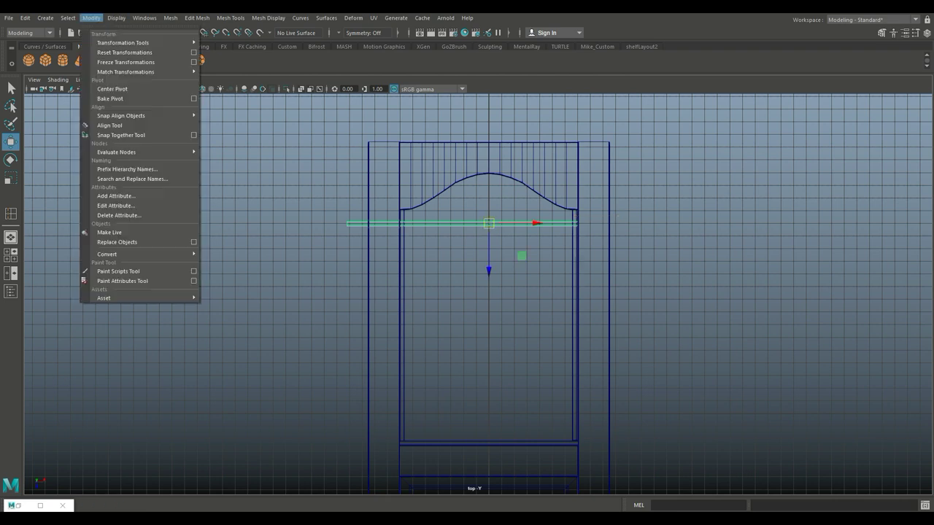
{"action": "mouse_move", "coordinate": [146, 115]}
{"action": "left_click", "coordinate": [229, 121]}
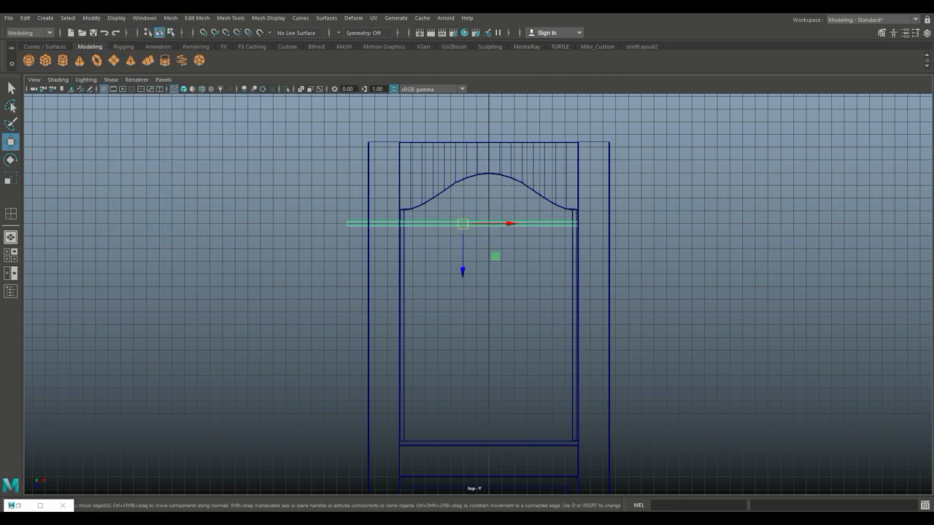
{"action": "key", "text": "x"}
{"action": "left_click_drag", "start_coordinate": [462, 223], "coordinate": [489, 223]}
{"action": "scroll", "coordinate": [478, 297], "scroll_direction": "up", "scroll_amount": 3}
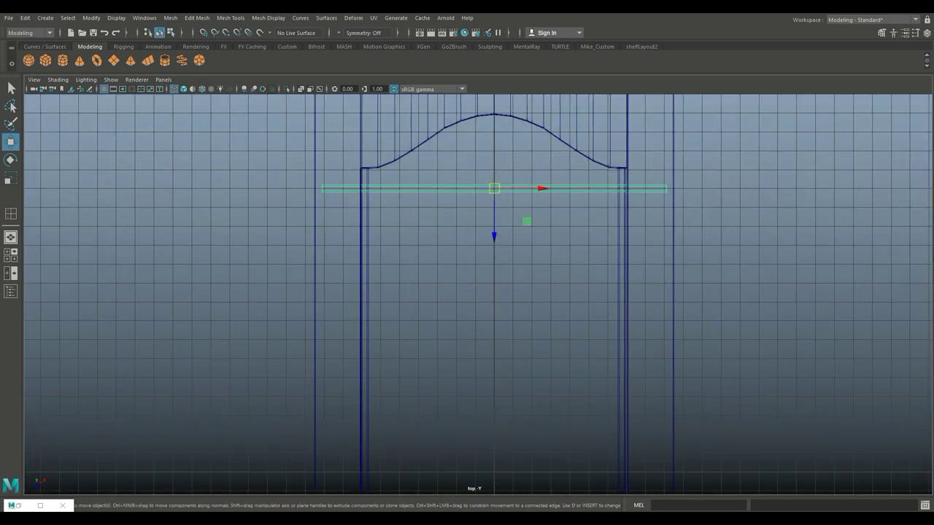
Step: Scale the horizontal strip lengthwise so its ends fit between the inner edges of the two side boards
{"action": "middle_click_drag", "start_coordinate": [478, 297], "coordinate": [490, 367], "text": "alt"}
{"action": "key", "text": "r"}
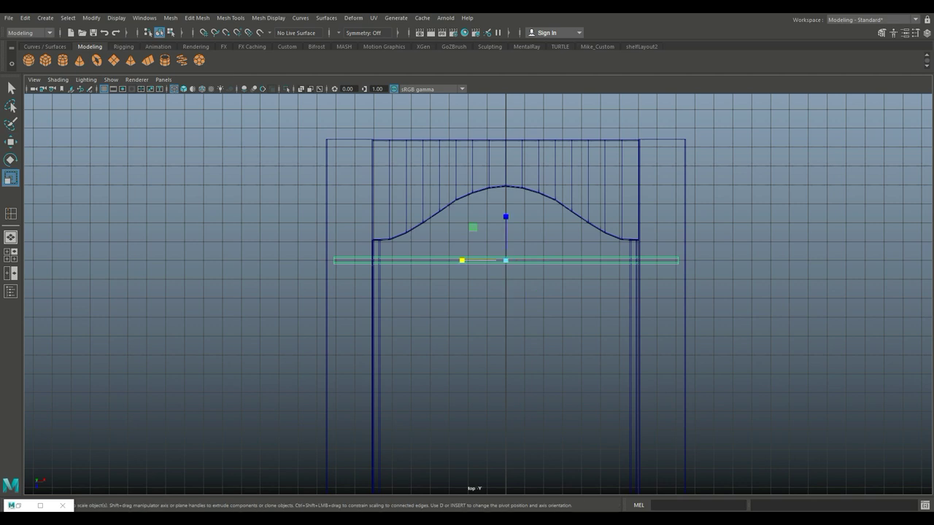
{"action": "left_click_drag", "start_coordinate": [461, 261], "coordinate": [475, 260]}
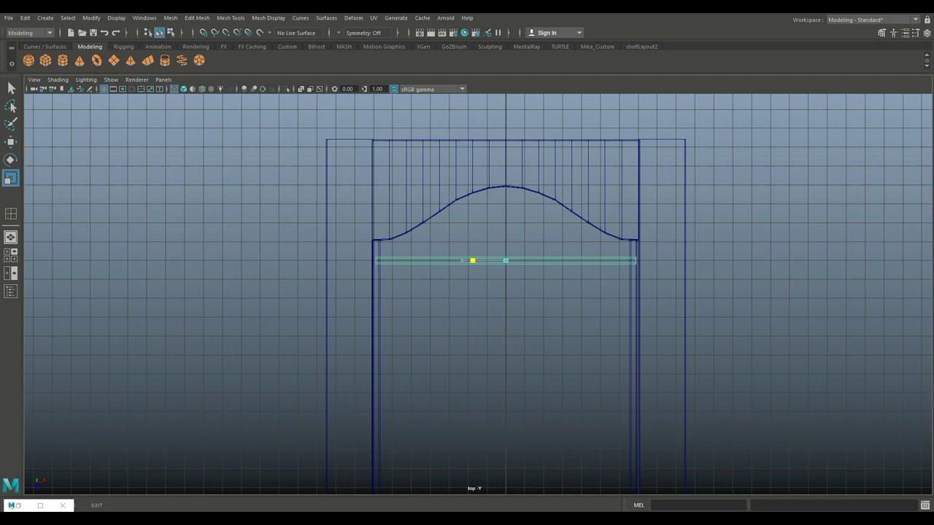
{"action": "left_click_drag", "start_coordinate": [472, 261], "coordinate": [472, 261]}
Step: Insert edge loops across the horizontal strip, in line with the vertical edges of the arched crossboard
{"action": "left_click", "coordinate": [268, 17]}
{"action": "mouse_move", "coordinate": [231, 18]}
{"action": "left_click", "coordinate": [233, 91]}
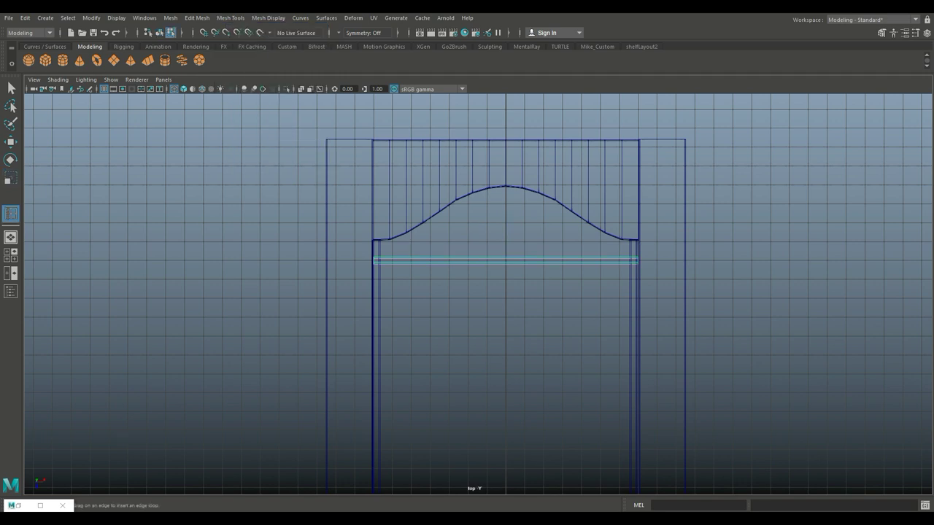
{"action": "scroll", "coordinate": [479, 294], "scroll_direction": "up", "scroll_amount": 1}
{"action": "left_click", "coordinate": [508, 258]}
{"action": "left_click", "coordinate": [401, 258]}
{"action": "left_click", "coordinate": [525, 258]}
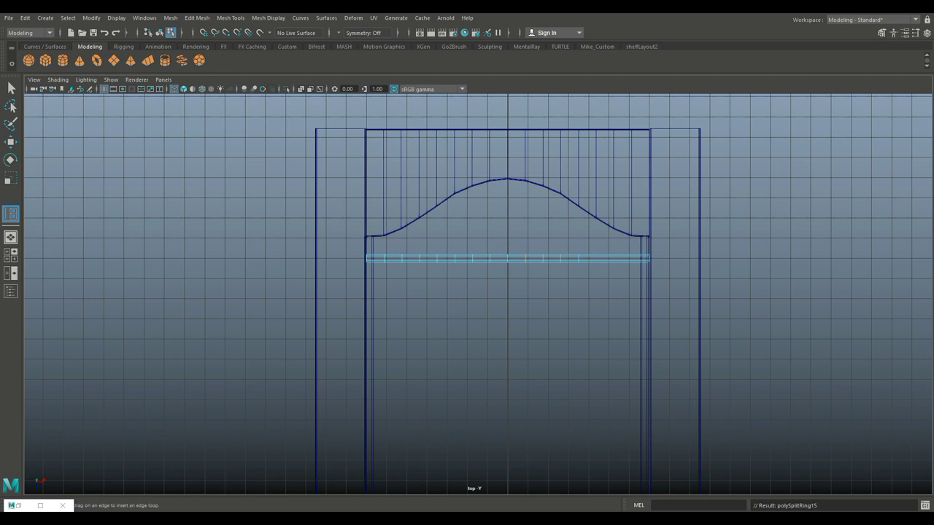
{"action": "left_click", "coordinate": [613, 257]}
{"action": "key", "text": "q"}
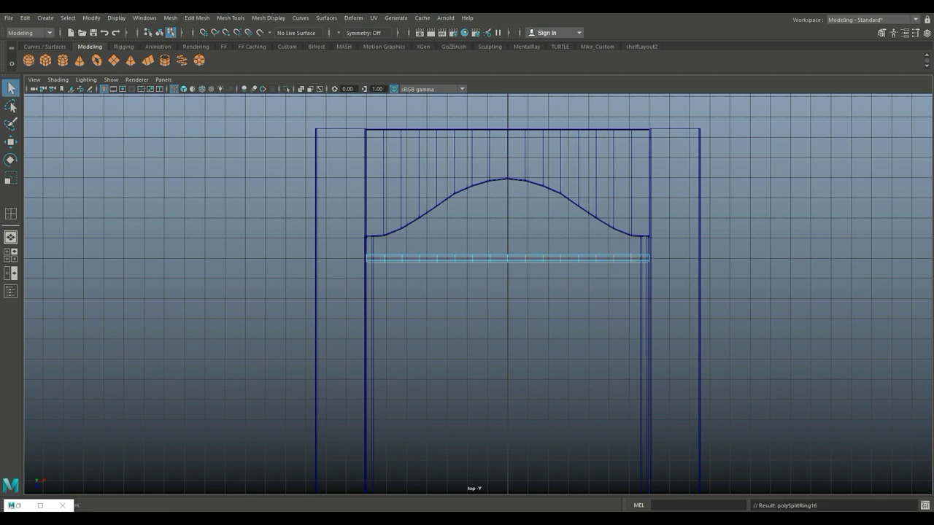
Step: Return to object selection and raise the segmented strip until it meets the low ends of the crossboard's curve
{"action": "scroll", "coordinate": [453, 306], "scroll_direction": "up", "scroll_amount": 3}
{"action": "scroll", "coordinate": [452, 306], "scroll_direction": "down", "scroll_amount": 1}
{"action": "right_click_drag", "start_coordinate": [463, 227], "coordinate": [506, 212]}
{"action": "key", "text": "w"}
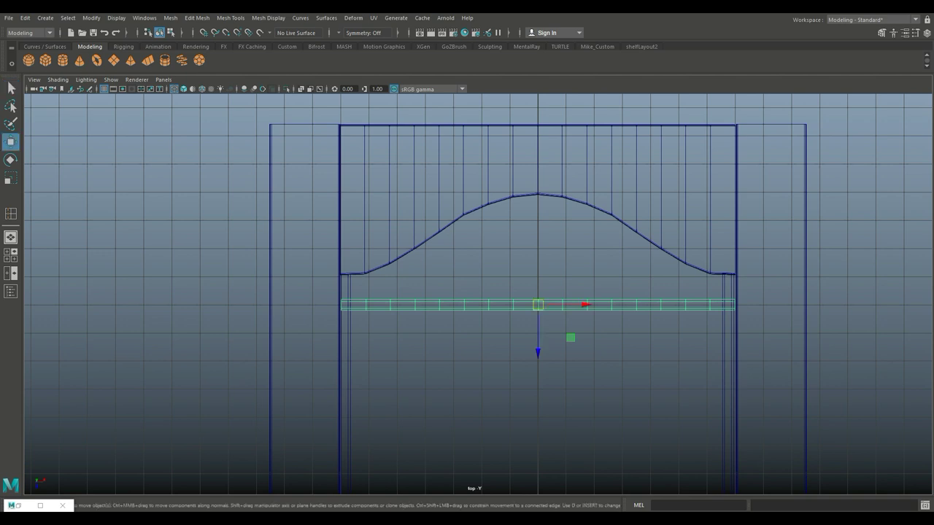
{"action": "left_click_drag", "start_coordinate": [537, 350], "coordinate": [538, 328]}
Step: Raise successively narrower groups of the strip's vertices, working inward from both ends, to follow the lower slopes of the arch
{"action": "right_click_drag", "start_coordinate": [442, 228], "coordinate": [398, 228]}
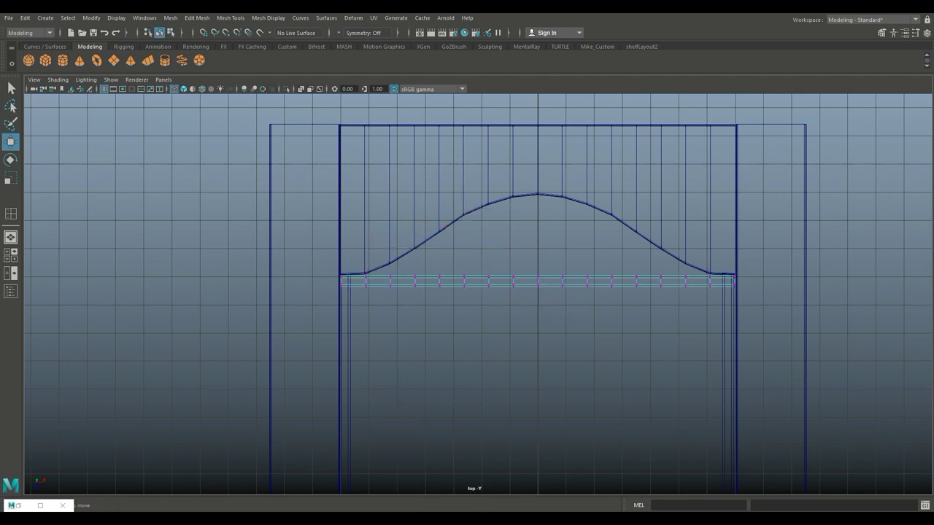
{"action": "left_click_drag", "start_coordinate": [380, 268], "coordinate": [698, 379]}
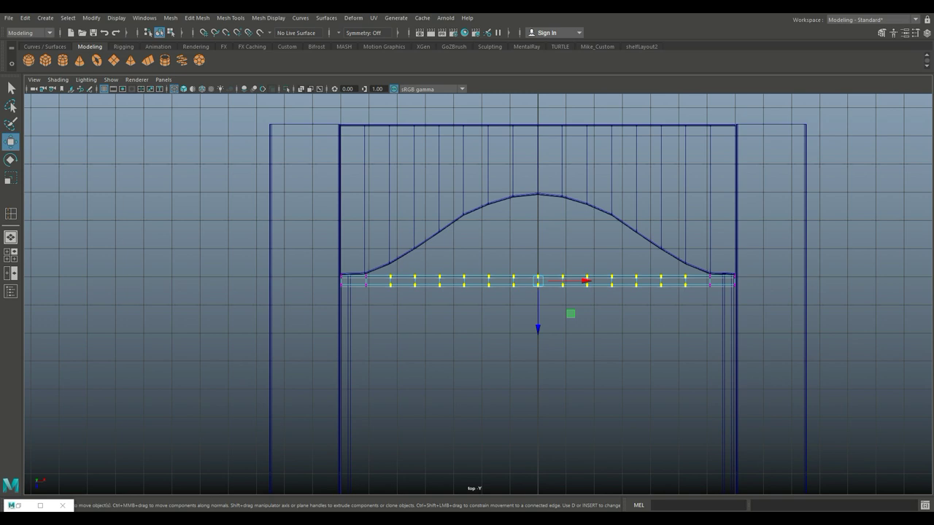
{"action": "left_click_drag", "start_coordinate": [538, 328], "coordinate": [538, 321]}
{"action": "left_click_drag", "start_coordinate": [405, 354], "coordinate": [668, 257]}
{"action": "left_click_drag", "start_coordinate": [537, 306], "coordinate": [538, 291]}
{"action": "left_click_drag", "start_coordinate": [426, 240], "coordinate": [642, 328]}
{"action": "left_click_drag", "start_coordinate": [537, 301], "coordinate": [538, 285]}
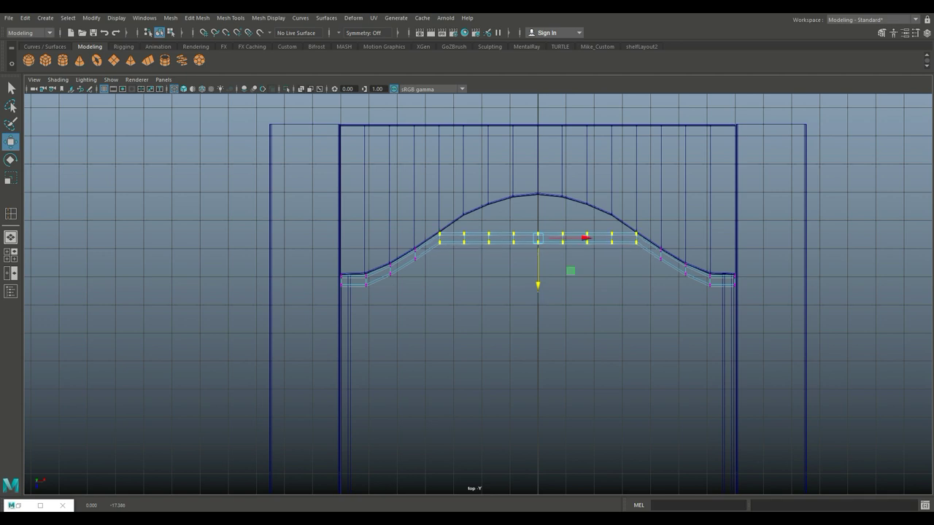
Step: Raise the remaining central vertices, shrinking the selection each time, so the strip follows the crown of the arch
{"action": "left_click_drag", "start_coordinate": [538, 285], "coordinate": [538, 268]}
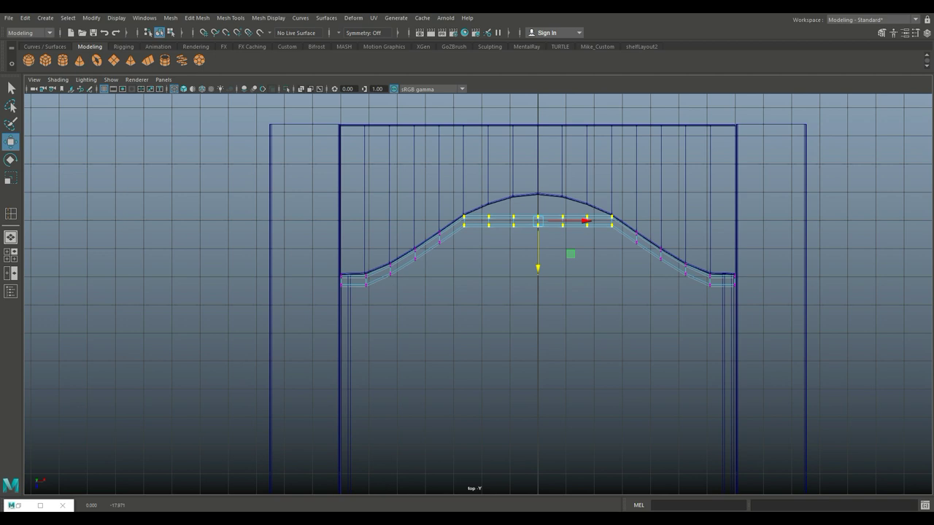
{"action": "key", "text": "ctrl+less"}
{"action": "left_click_drag", "start_coordinate": [538, 267], "coordinate": [538, 257]}
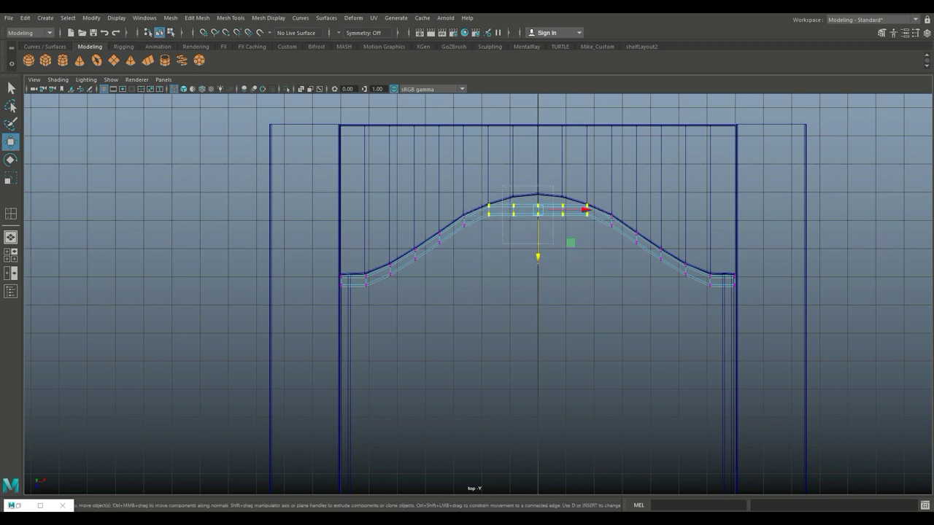
{"action": "key", "text": "ctrl+less"}
{"action": "left_click_drag", "start_coordinate": [537, 257], "coordinate": [538, 246]}
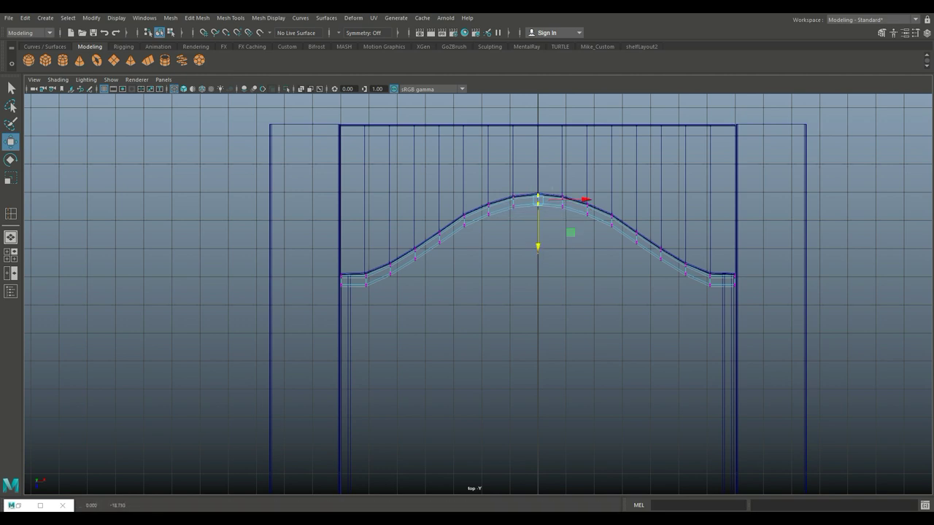
Step: Examine the arched strip and the upper opening's moulding from several angles in the perspective view
{"action": "left_click", "coordinate": [11, 255]}
{"action": "left_click", "coordinate": [11, 237]}
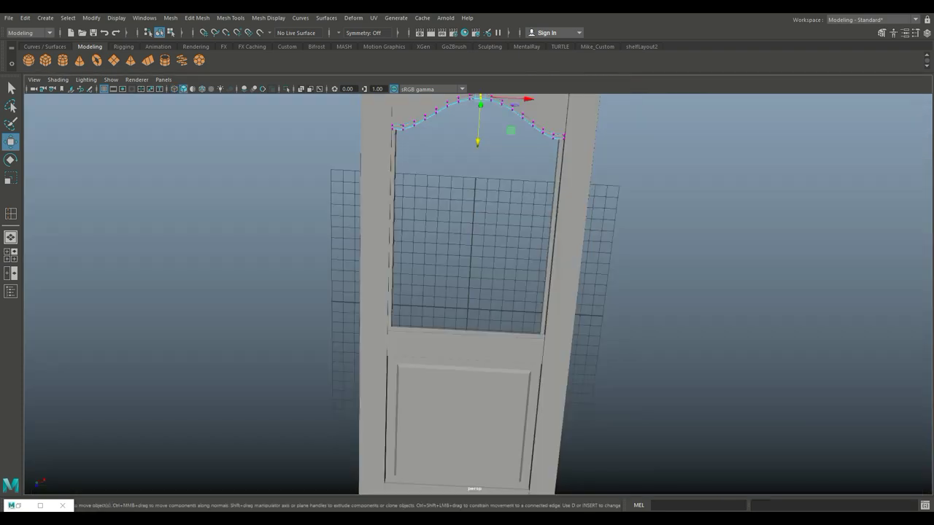
{"action": "scroll", "coordinate": [474, 291], "scroll_direction": "down", "scroll_amount": 3}
{"action": "scroll", "coordinate": [474, 292], "scroll_direction": "up", "scroll_amount": 3}
{"action": "left_click_drag", "start_coordinate": [474, 292], "coordinate": [555, 263], "text": "alt"}
{"action": "left_click_drag", "start_coordinate": [372, 255], "coordinate": [438, 241], "text": "alt"}
{"action": "middle_click_drag", "start_coordinate": [438, 241], "coordinate": [488, 244], "text": "alt"}
{"action": "left_click_drag", "start_coordinate": [488, 244], "coordinate": [544, 219], "text": "alt"}
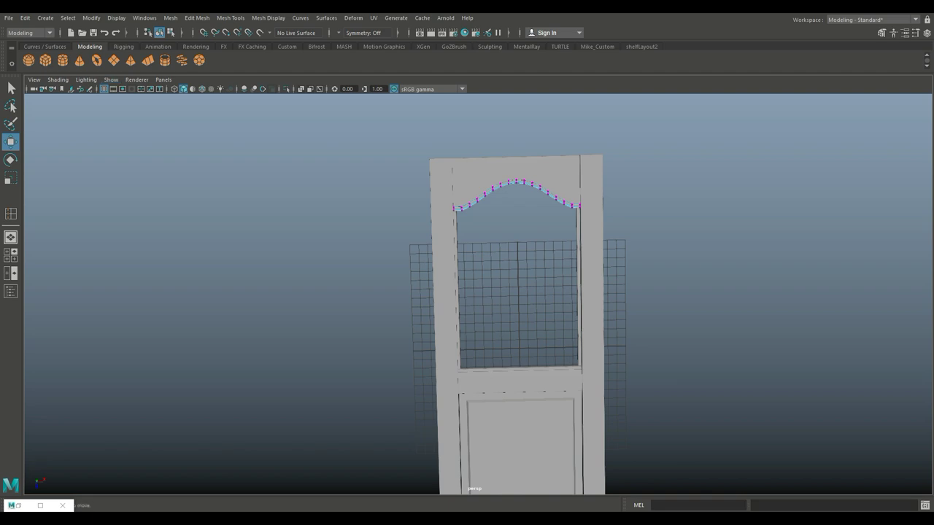
{"action": "scroll", "coordinate": [517, 325], "scroll_direction": "down", "scroll_amount": 3}
{"action": "scroll", "coordinate": [529, 307], "scroll_direction": "up", "scroll_amount": 4}
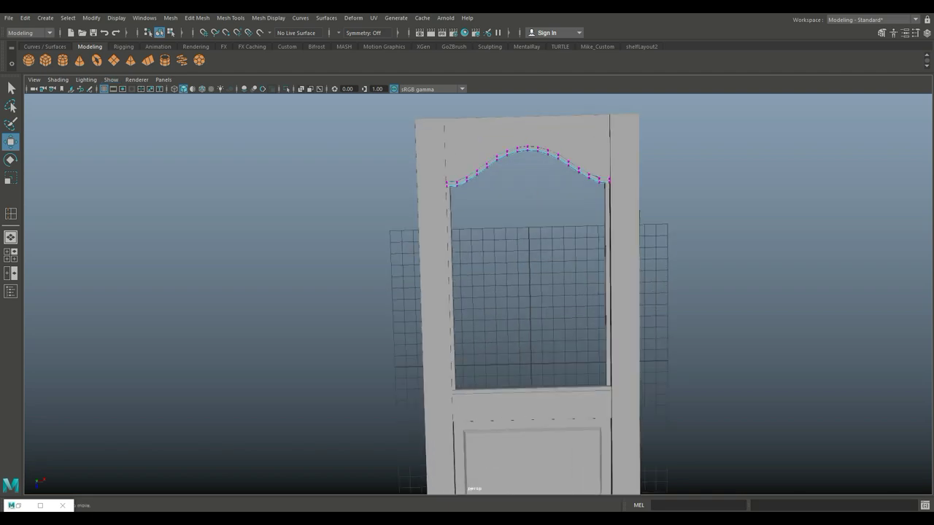
Step: Duplicate the right upright strip and move the copy sideways to the empty area left of the door
{"action": "left_click", "coordinate": [607, 354]}
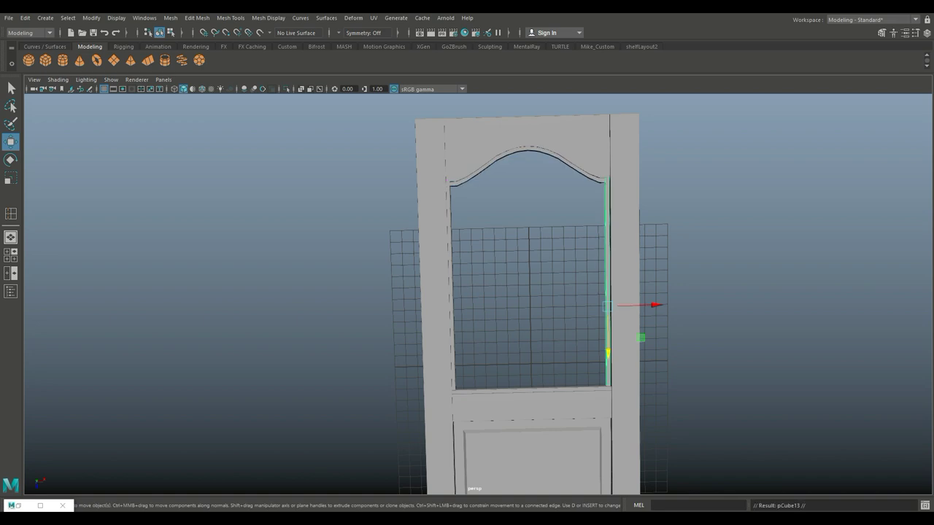
{"action": "left_click_drag", "start_coordinate": [649, 307], "coordinate": [347, 312]}
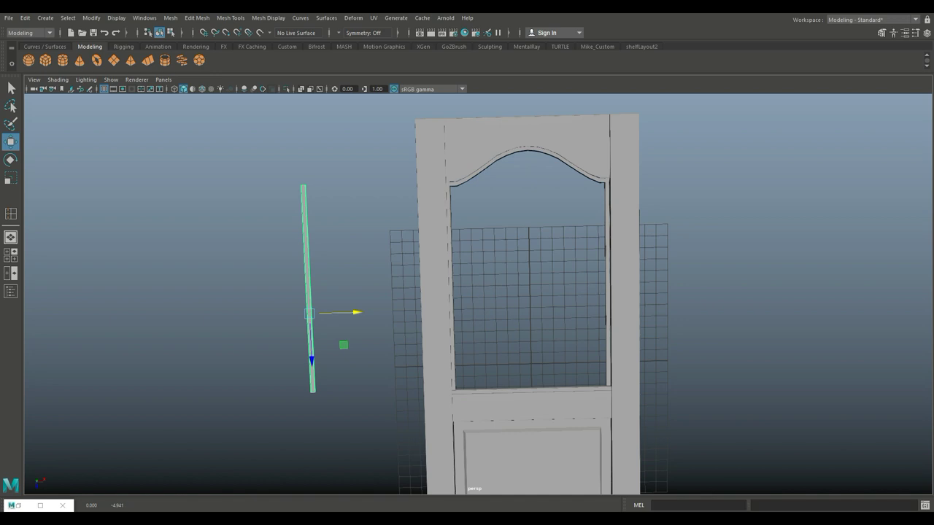
{"action": "scroll", "coordinate": [478, 294], "scroll_direction": "up", "scroll_amount": 3}
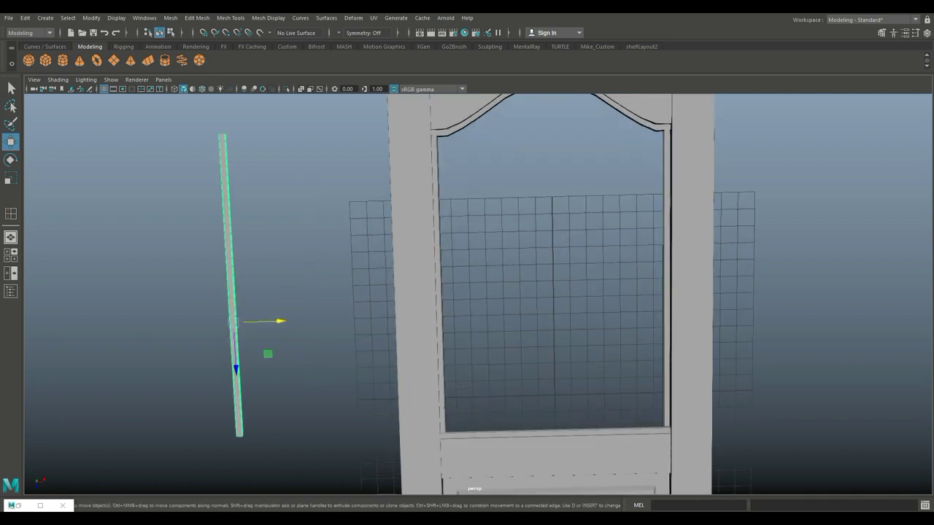
Step: Duplicate the free-standing strip, rotate the copy half a turn, and align it back to back beside the original
{"action": "key", "text": "ctrl+d"}
{"action": "key", "text": "e"}
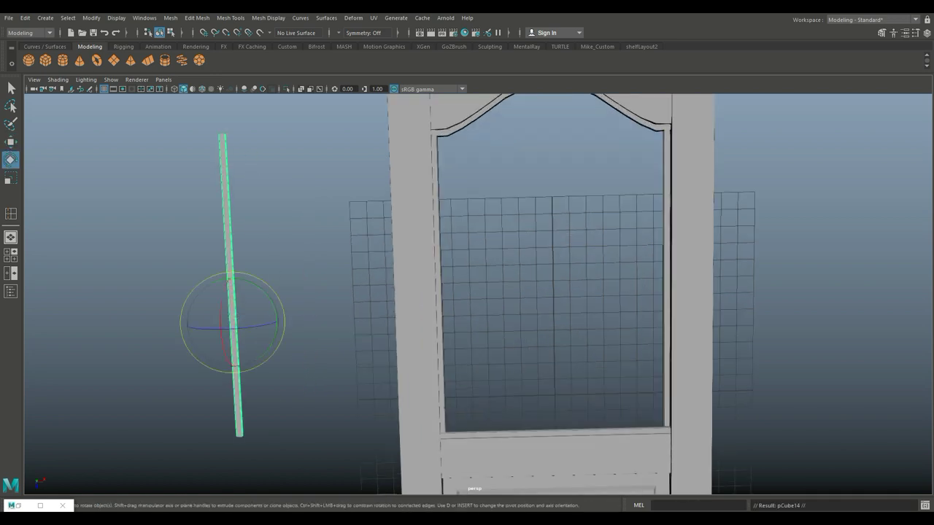
{"action": "left_click_drag", "start_coordinate": [241, 277], "coordinate": [273, 345]}
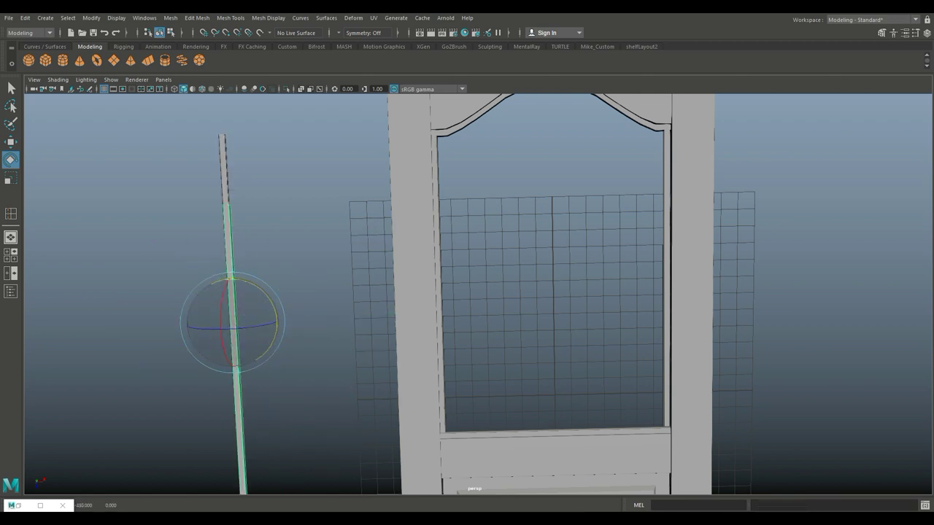
{"action": "key", "text": "w"}
{"action": "left_click_drag", "start_coordinate": [235, 368], "coordinate": [232, 303]}
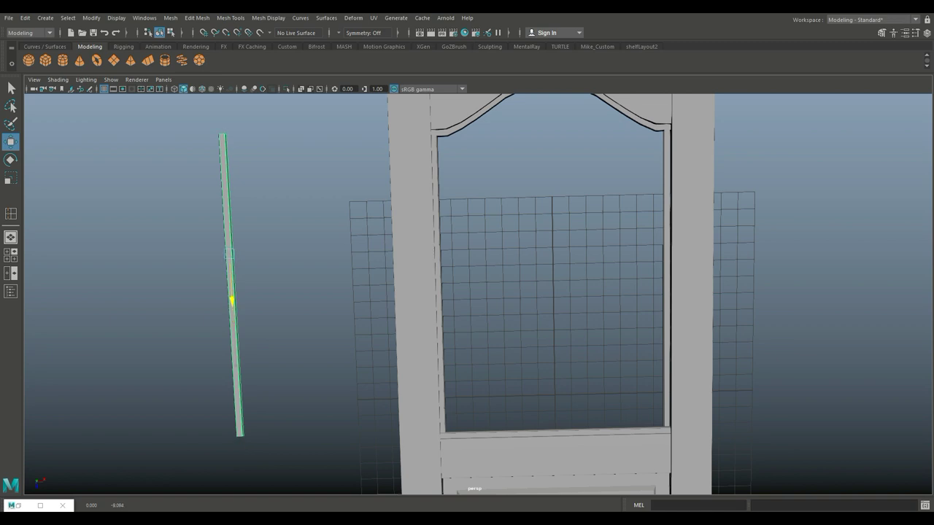
{"action": "left_click_drag", "start_coordinate": [276, 252], "coordinate": [286, 253]}
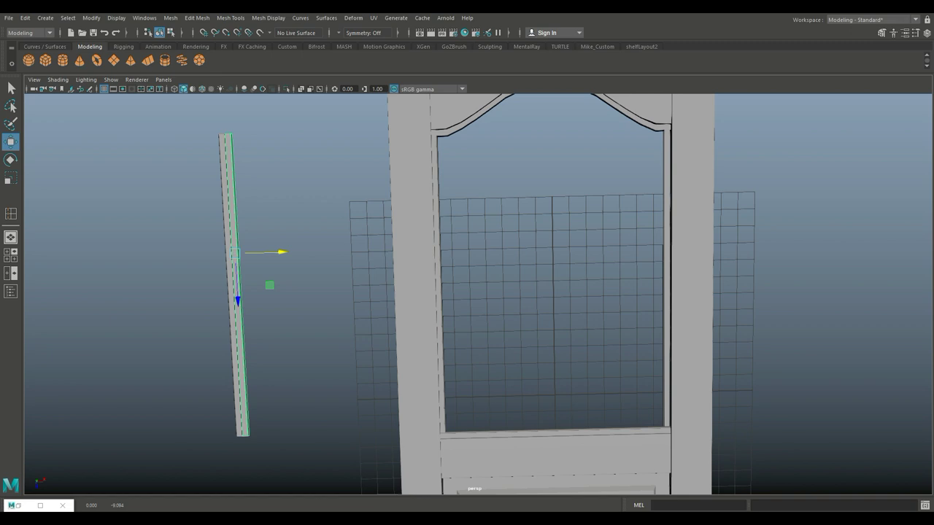
{"action": "left_click", "coordinate": [10, 255]}
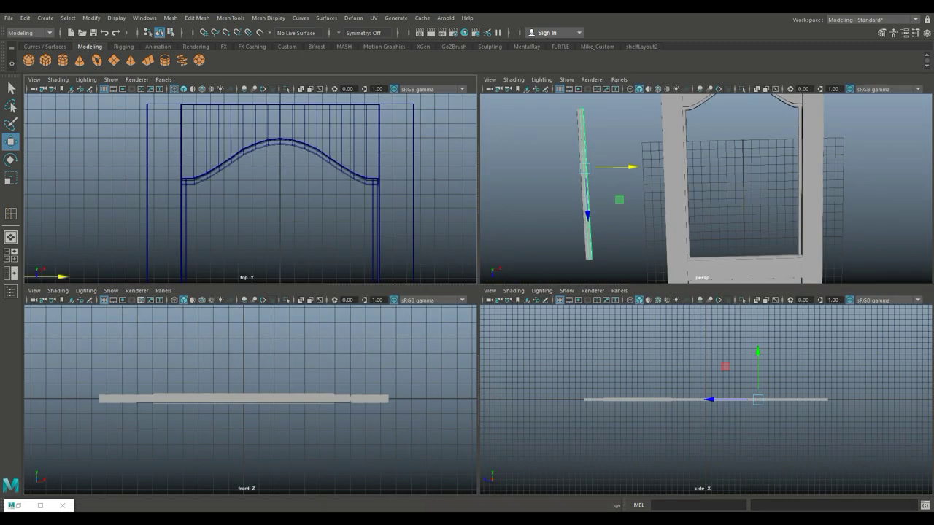
Step: Nudge the rotated strip copy sideways so it sits tight against the original strip's back
{"action": "scroll", "coordinate": [250, 188], "scroll_direction": "down", "scroll_amount": 2}
{"action": "key", "text": "space"}
{"action": "key", "text": "f"}
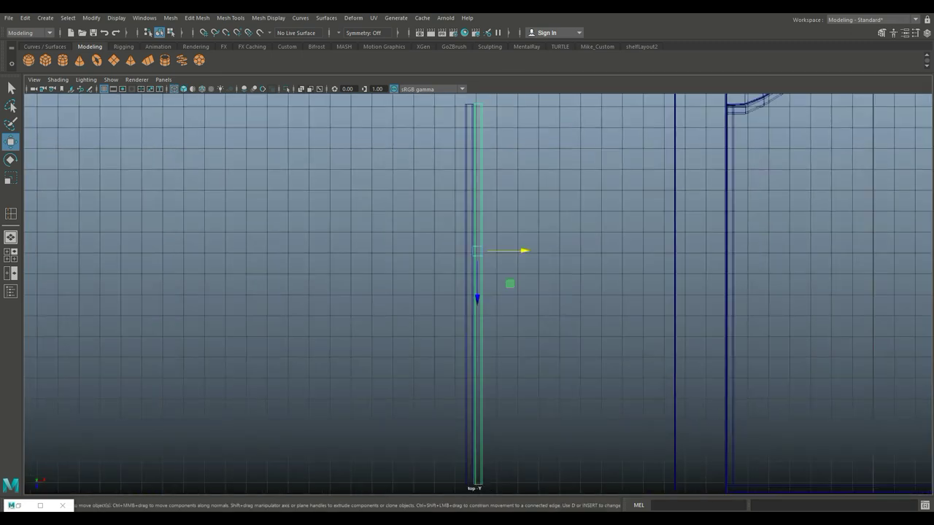
{"action": "scroll", "coordinate": [478, 294], "scroll_direction": "up", "scroll_amount": 3}
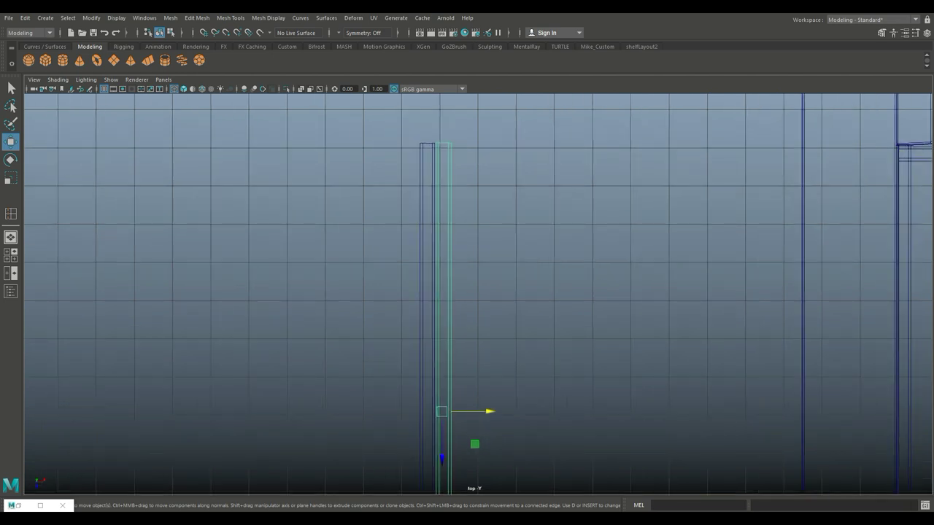
{"action": "left_click_drag", "start_coordinate": [474, 412], "coordinate": [472, 412]}
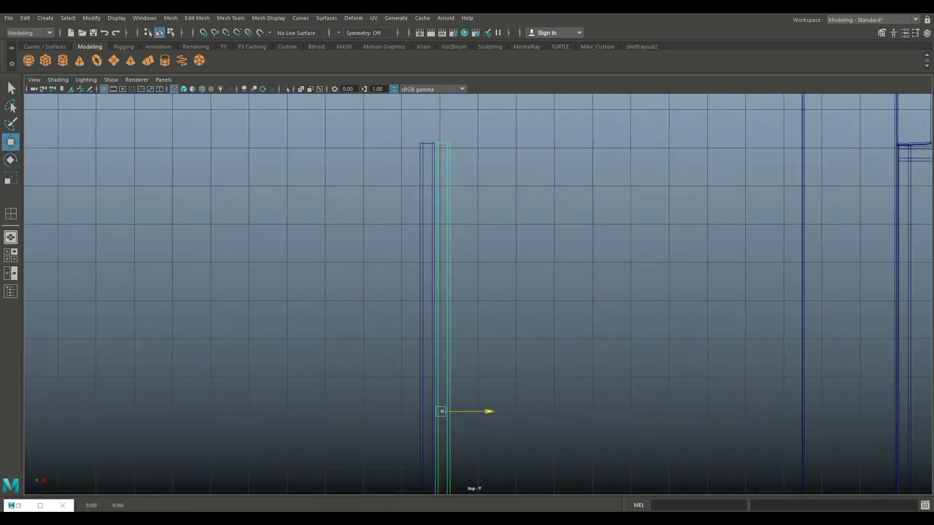
Step: Combine the two back-to-back strips beside the door into one mesh
{"action": "left_click", "coordinate": [421, 314], "text": "shift"}
{"action": "left_click", "coordinate": [170, 18]}
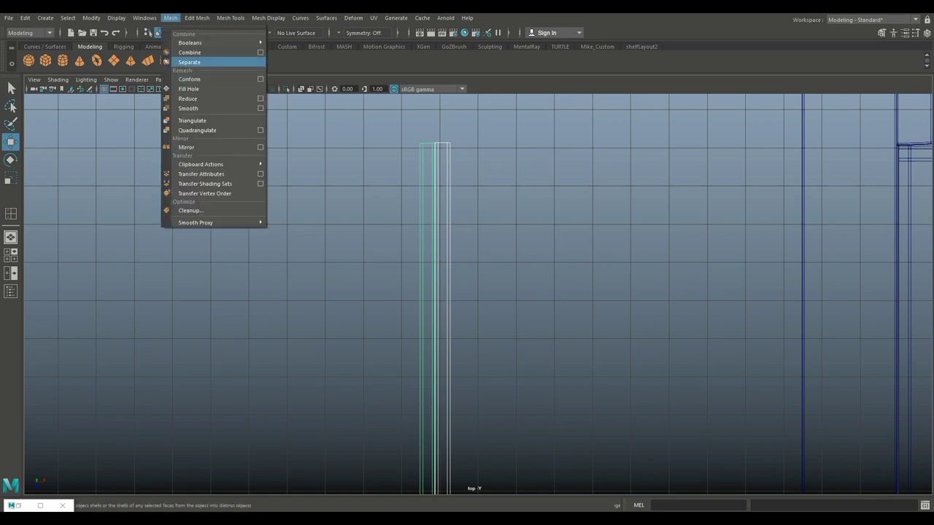
{"action": "left_click", "coordinate": [191, 52]}
{"action": "scroll", "coordinate": [478, 295], "scroll_direction": "down", "scroll_amount": 5}
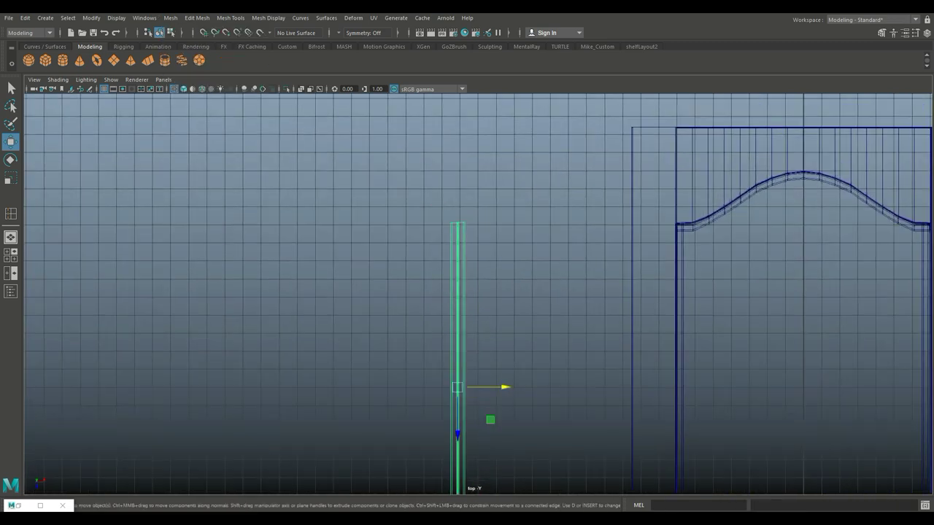
Step: Roll the combined bar a quarter turn about its length, then rotate it 90 degrees to lie crosswise to the door
{"action": "key", "text": "space"}
{"action": "key", "text": "space"}
{"action": "left_click_drag", "start_coordinate": [701, 183], "coordinate": [668, 195], "text": "alt"}
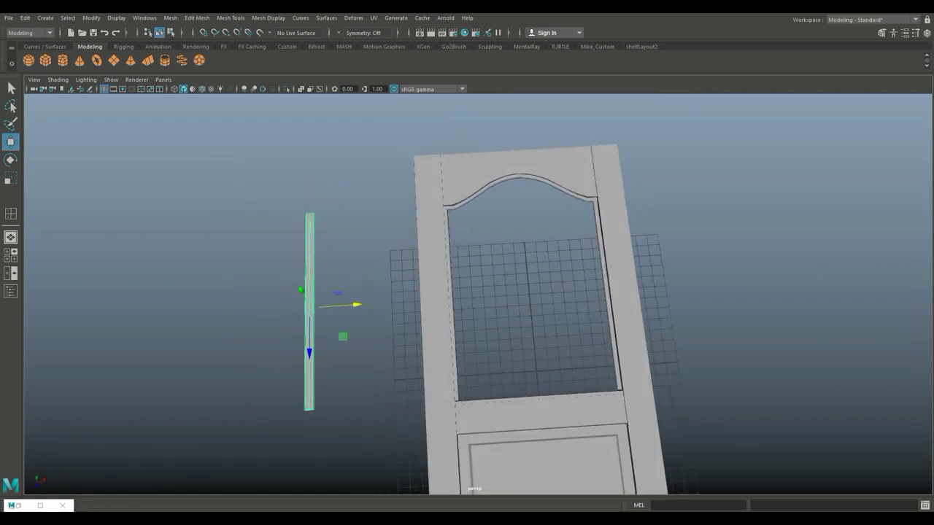
{"action": "key", "text": "e"}
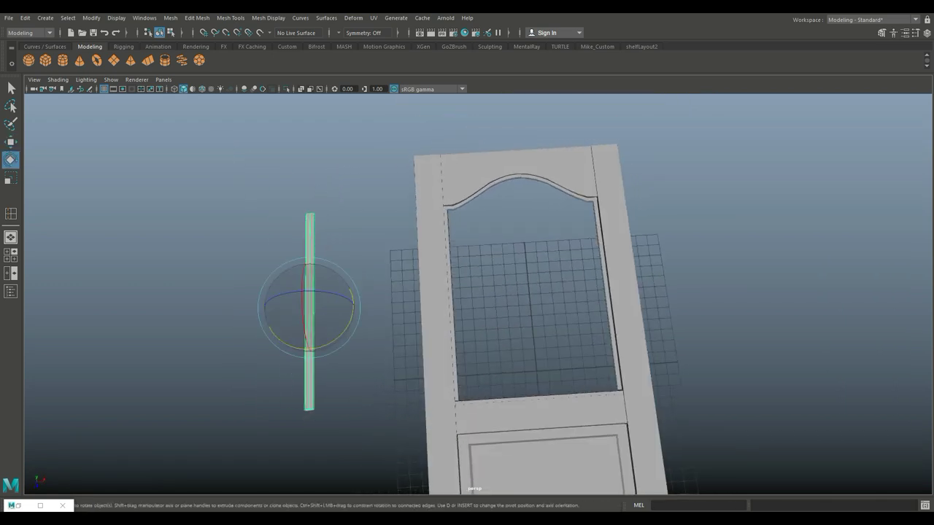
{"action": "left_click_drag", "start_coordinate": [284, 295], "coordinate": [352, 407]}
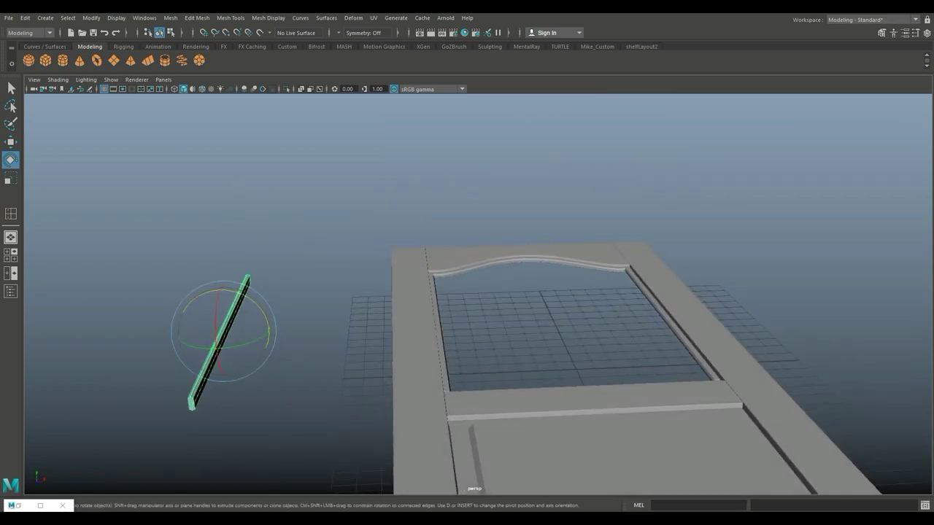
{"action": "left_click_drag", "start_coordinate": [269, 328], "coordinate": [227, 347]}
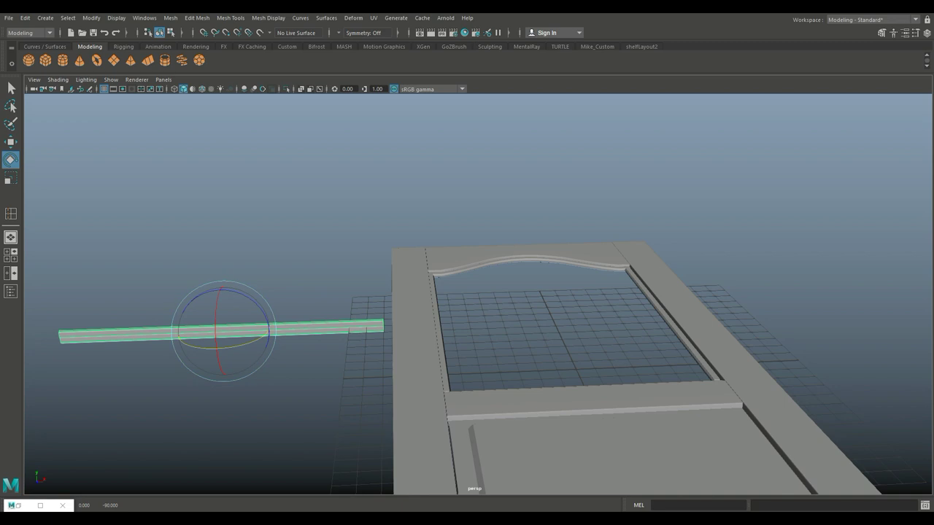
Step: Scale the crosswise bar down in height so it is thinner than the door
{"action": "left_click_drag", "start_coordinate": [467, 328], "coordinate": [481, 226], "text": "alt"}
{"action": "key", "text": "r"}
{"action": "left_click_drag", "start_coordinate": [367, 382], "coordinate": [367, 363]}
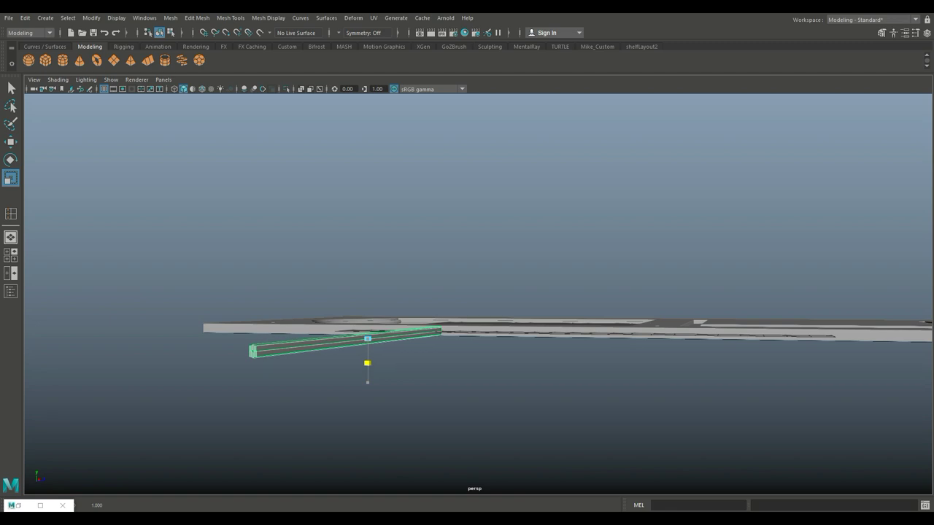
Step: Move the bar sideways into the upper opening and snap it to the door's vertical centre line
{"action": "left_click_drag", "start_coordinate": [467, 292], "coordinate": [467, 343], "text": "alt"}
{"action": "key", "text": "w"}
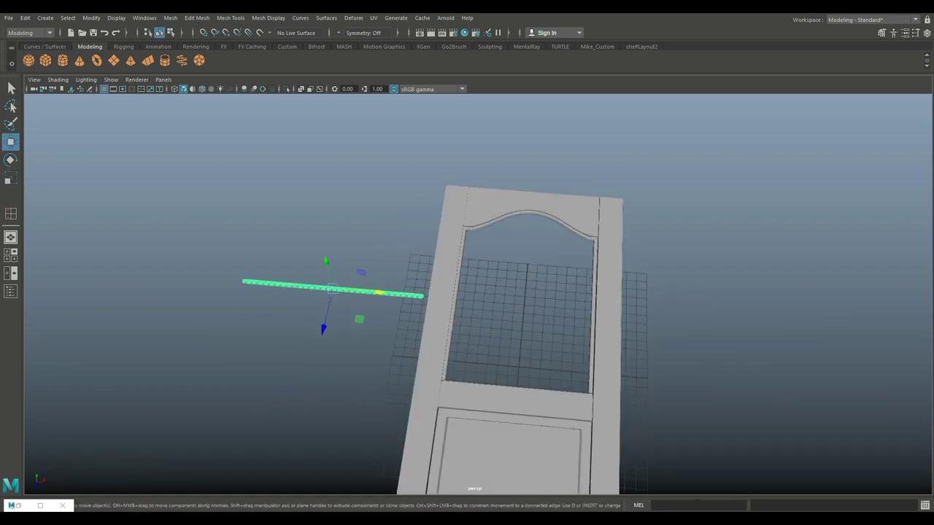
{"action": "left_click_drag", "start_coordinate": [379, 293], "coordinate": [578, 310]}
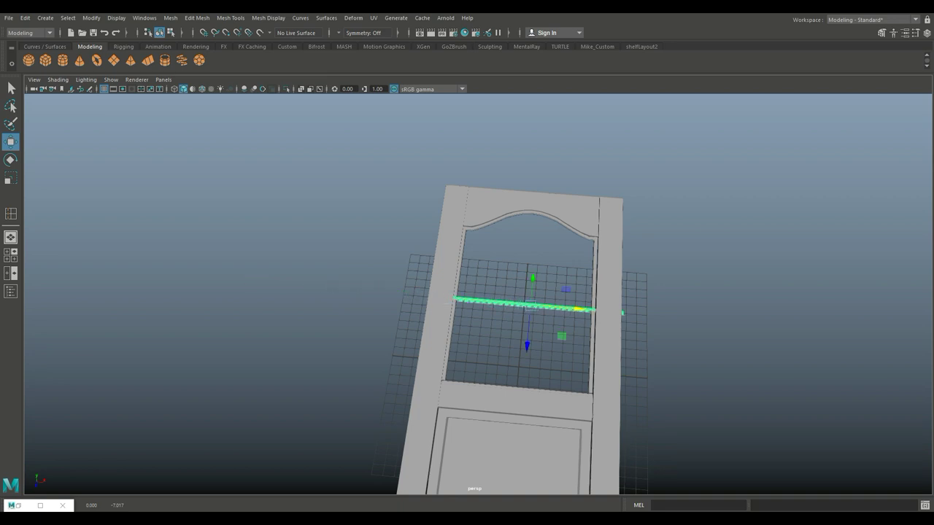
{"action": "key", "text": "space"}
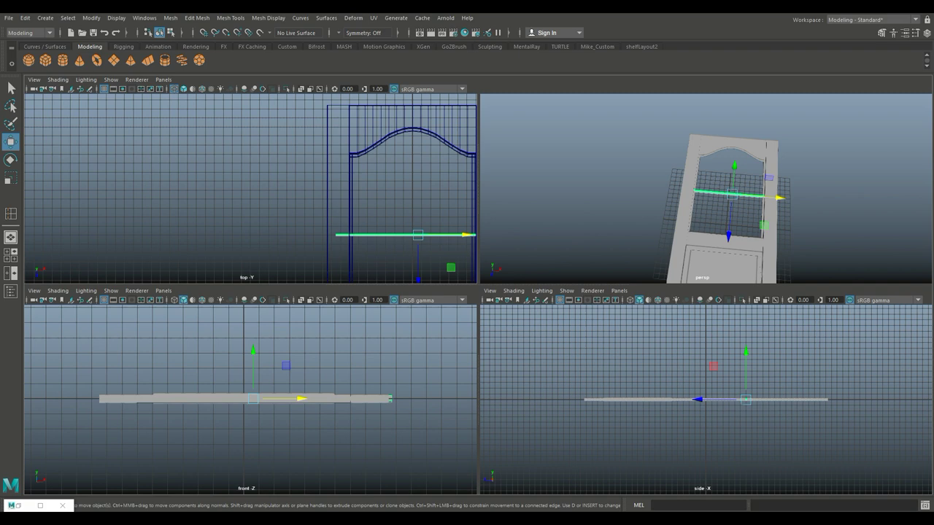
{"action": "key", "text": "space"}
{"action": "key", "text": "f"}
{"action": "scroll", "coordinate": [479, 294], "scroll_direction": "down", "scroll_amount": 3}
{"action": "key", "text": "x"}
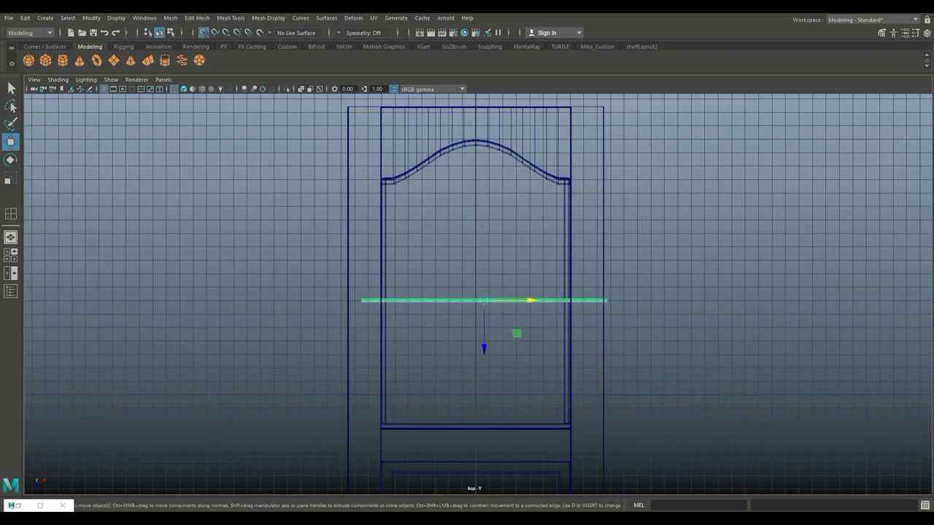
{"action": "mouse_move", "coordinate": [531, 300]}
{"action": "left_mouse_down"}
{"action": "mouse_move", "coordinate": [563, 300]}
{"action": "mouse_move", "coordinate": [509, 299]}
{"action": "mouse_move", "coordinate": [522, 300]}
{"action": "left_mouse_up"}
Step: Scale the bar wider across its face and shorten its length to fit between the opening's two sides
{"action": "key", "text": "r"}
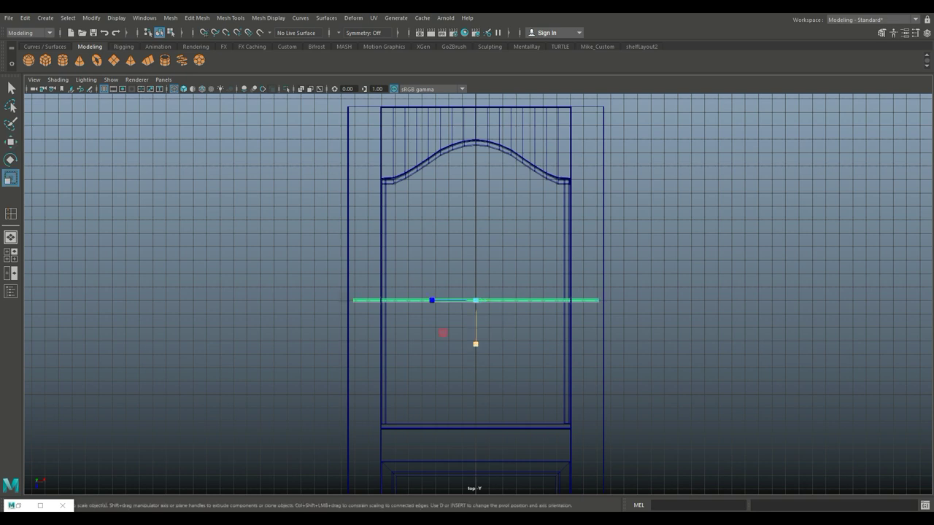
{"action": "middle_click_drag", "start_coordinate": [443, 333], "coordinate": [443, 393]}
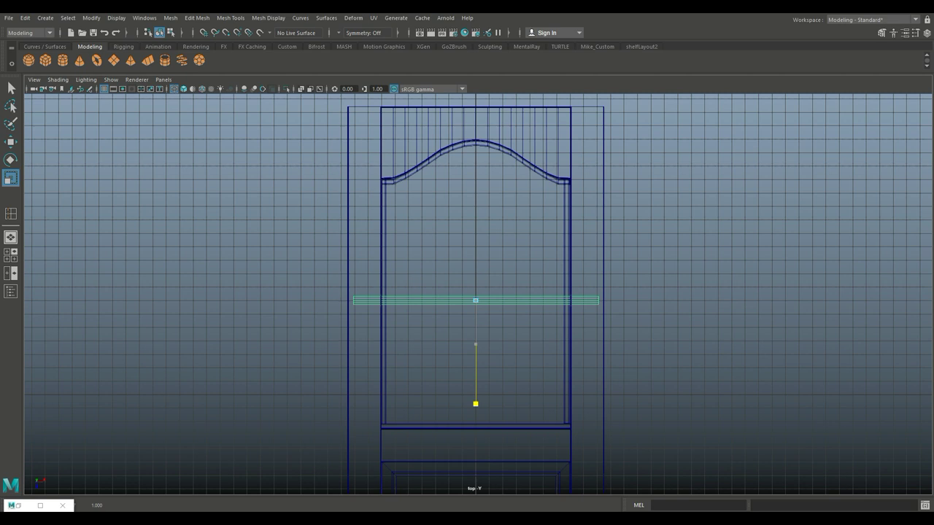
{"action": "middle_click_drag", "start_coordinate": [443, 392], "coordinate": [443, 386]}
{"action": "left_click_drag", "start_coordinate": [432, 300], "coordinate": [443, 333]}
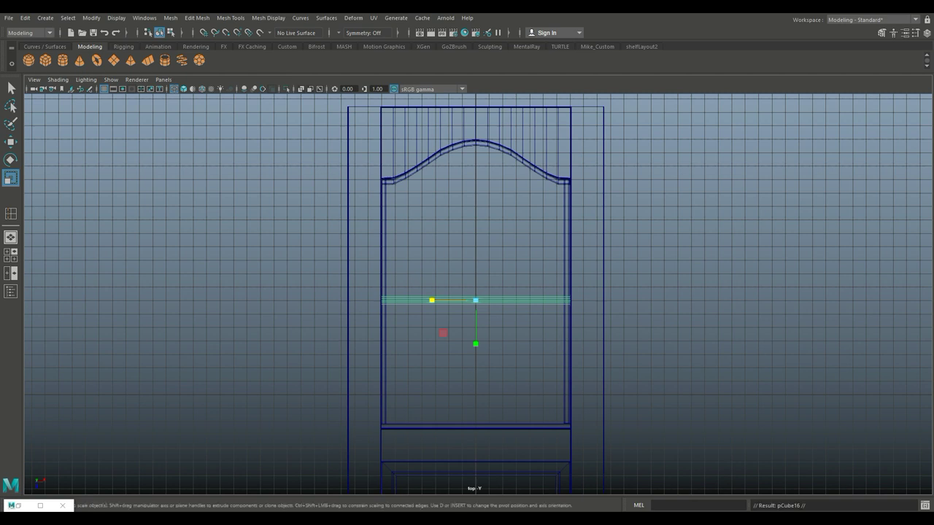
Step: Duplicate the crossbar toward the arch, then shift both bars down to divide the opening into three roughly even rows
{"action": "key", "text": "w"}
{"action": "left_click_drag", "start_coordinate": [475, 343], "coordinate": [476, 254]}
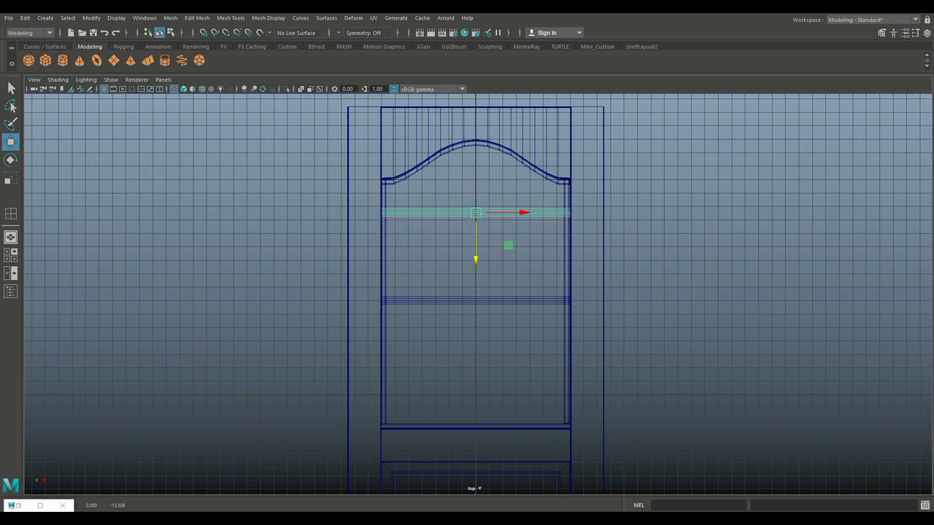
{"action": "left_click", "coordinate": [476, 300]}
{"action": "mouse_move", "coordinate": [476, 328]}
{"action": "left_mouse_down"}
{"action": "mouse_move", "coordinate": [476, 367]}
{"action": "mouse_move", "coordinate": [476, 341]}
{"action": "left_mouse_up"}
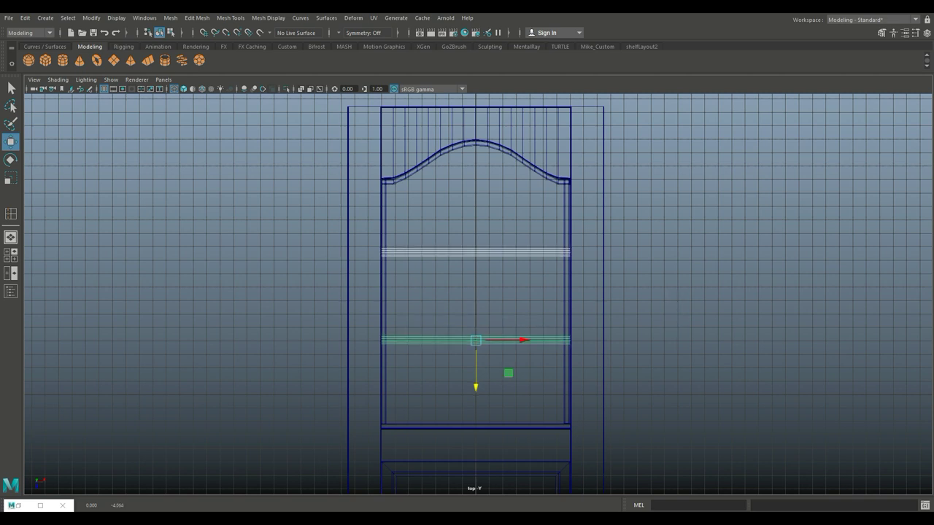
Step: Duplicate the upper crossbar and rotate the copy 90 degrees to make a central upright bar
{"action": "double_click", "coordinate": [438, 252]}
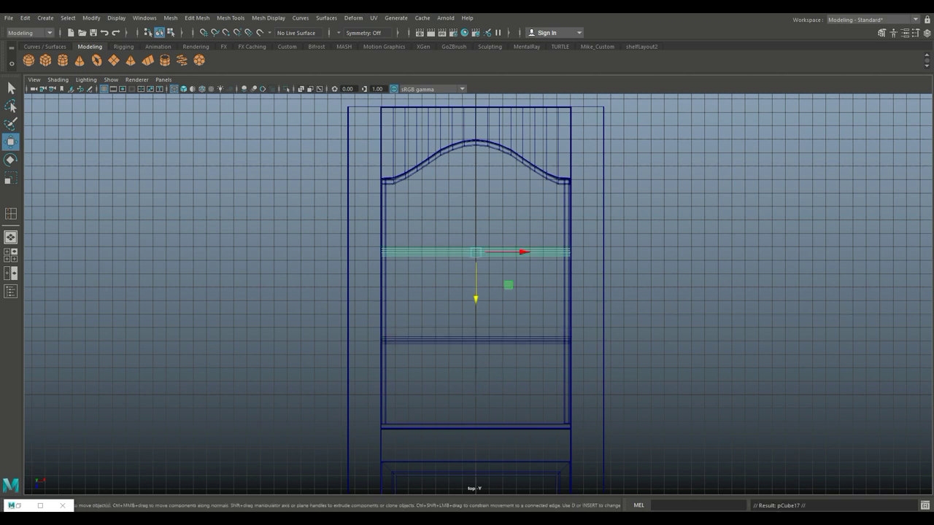
{"action": "key", "text": "e"}
{"action": "left_click_drag", "start_coordinate": [509, 280], "coordinate": [447, 286]}
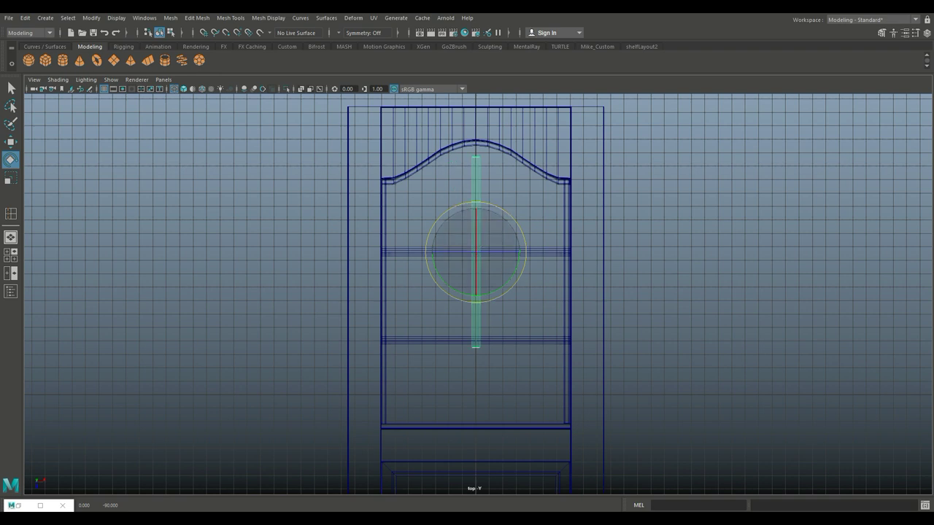
{"action": "key", "text": "w"}
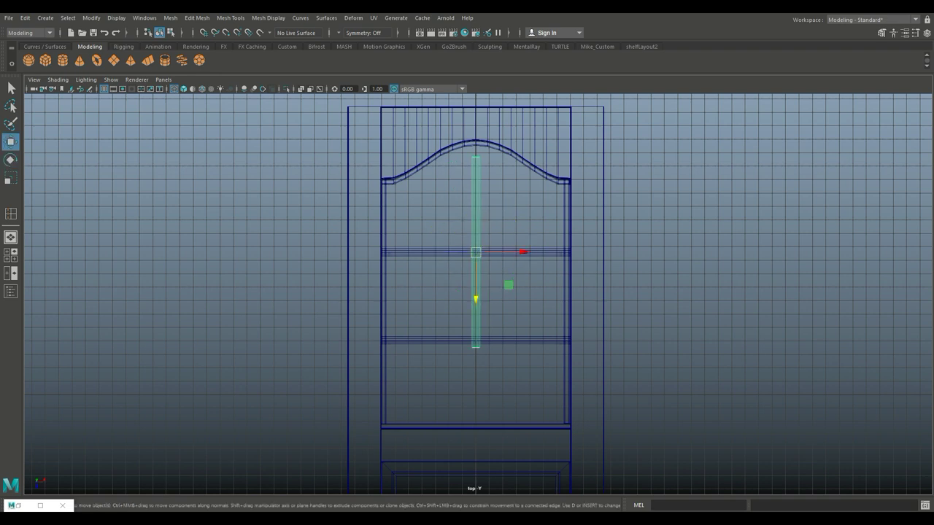
Step: Raise the upright bar to the crown of the arch and pull its lower end vertices down to the middle rail
{"action": "left_click_drag", "start_coordinate": [476, 299], "coordinate": [476, 287]}
{"action": "right_click_drag", "start_coordinate": [475, 229], "coordinate": [428, 226]}
{"action": "left_click_drag", "start_coordinate": [497, 319], "coordinate": [476, 457]}
{"action": "left_click", "coordinate": [11, 255]}
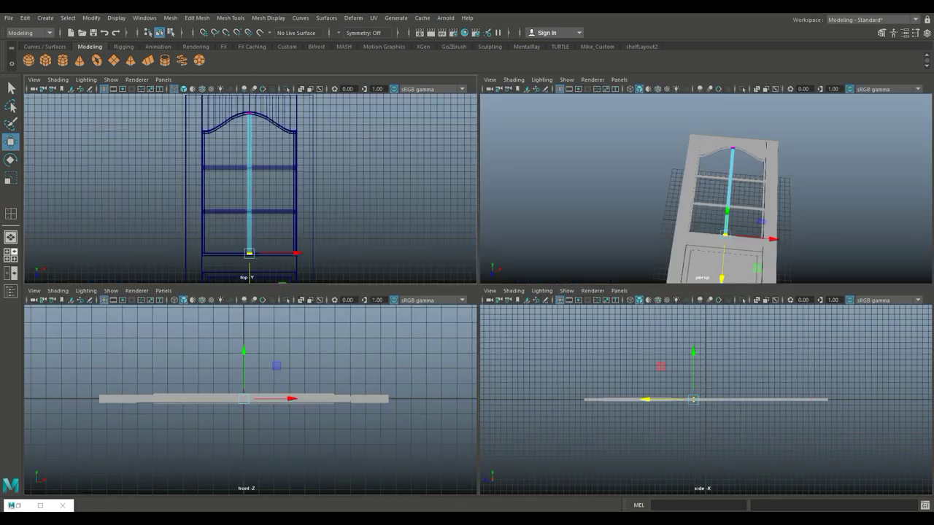
{"action": "key", "text": "space"}
{"action": "key", "text": "q"}
{"action": "key", "text": "f"}
{"action": "left_click_drag", "start_coordinate": [467, 291], "coordinate": [416, 318], "text": "alt"}
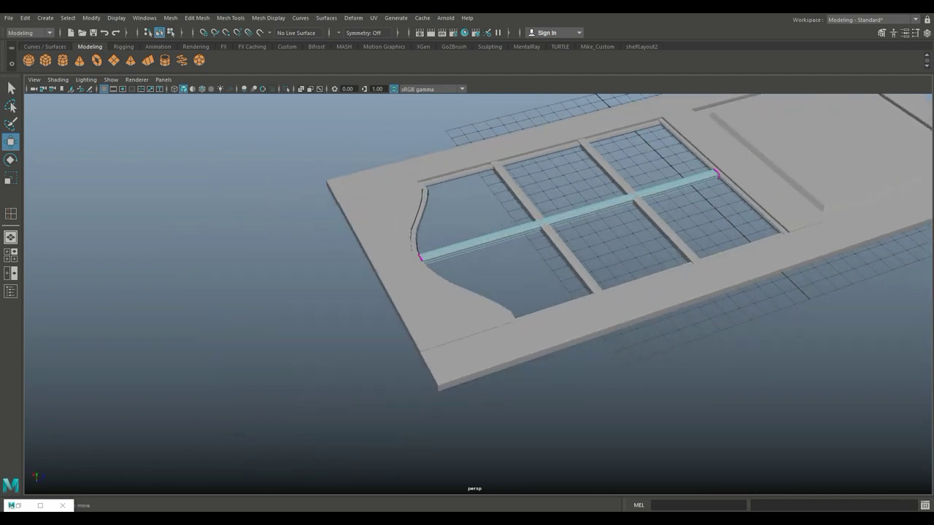
{"action": "scroll", "coordinate": [467, 292], "scroll_direction": "up", "scroll_amount": 5}
{"action": "right_click_drag", "start_coordinate": [370, 226], "coordinate": [427, 212]}
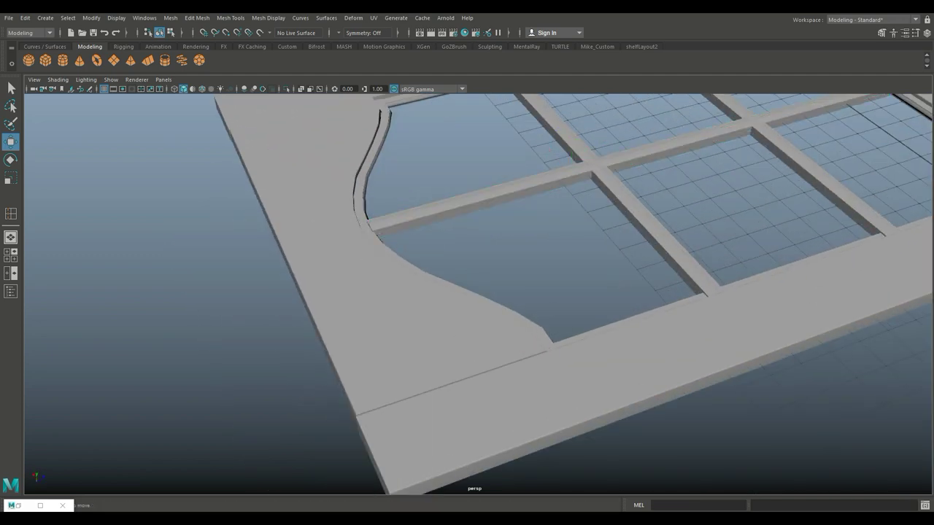
Step: Examine the glazing bars and the whole door from several angles in the perspective view
{"action": "scroll", "coordinate": [467, 292], "scroll_direction": "down", "scroll_amount": 5}
{"action": "left_click_drag", "start_coordinate": [467, 292], "coordinate": [544, 227], "text": "alt"}
{"action": "key", "text": "q"}
{"action": "scroll", "coordinate": [467, 291], "scroll_direction": "down", "scroll_amount": 5}
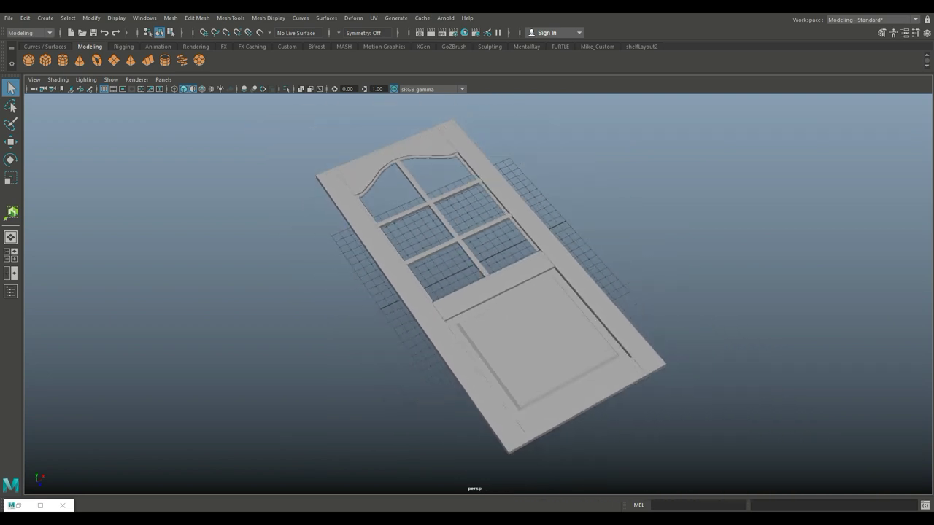
{"action": "scroll", "coordinate": [490, 292], "scroll_direction": "up", "scroll_amount": 3}
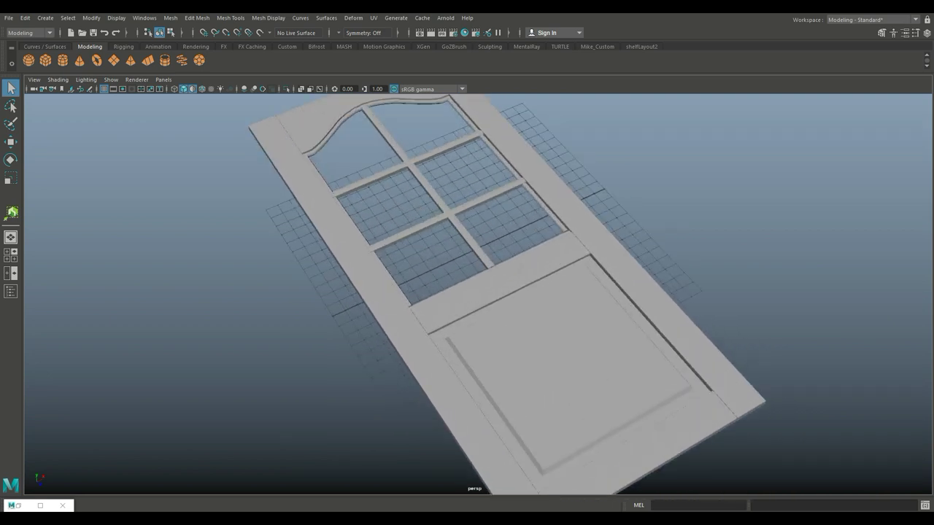
{"action": "left_click_drag", "start_coordinate": [467, 292], "coordinate": [380, 281], "text": "alt"}
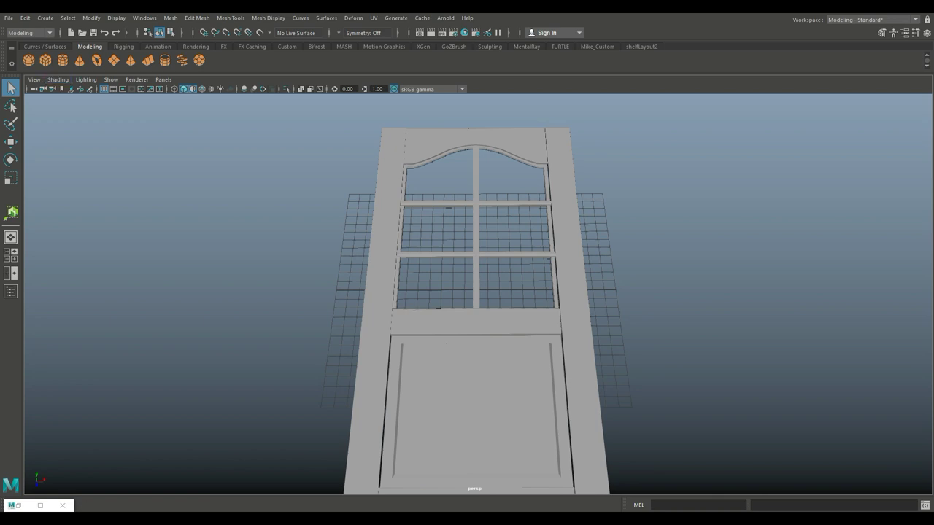
{"action": "scroll", "coordinate": [472, 292], "scroll_direction": "down", "scroll_amount": 3}
{"action": "left_click_drag", "start_coordinate": [472, 292], "coordinate": [419, 319], "text": "alt"}
Step: Place a new cube on the left stile beside the opening and stretch it along the stile into a rectangular block
{"action": "key", "text": "w"}
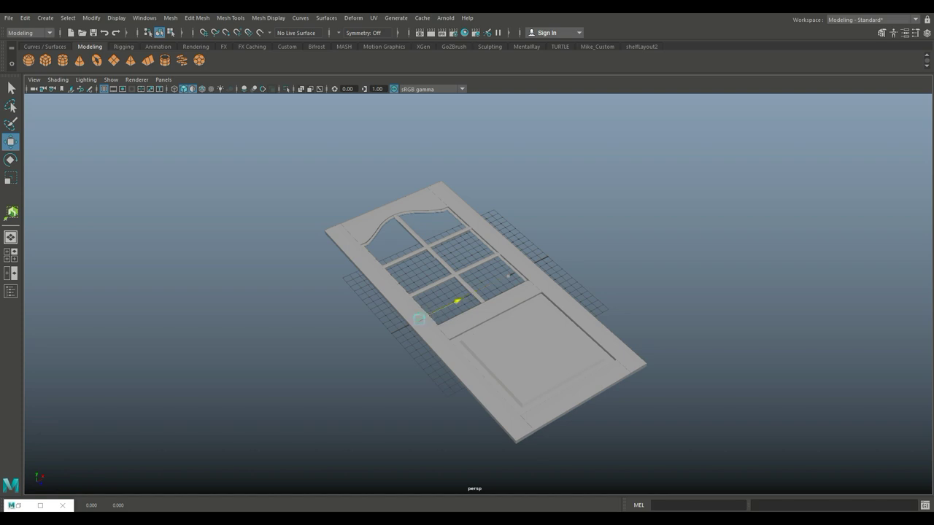
{"action": "key", "text": "f"}
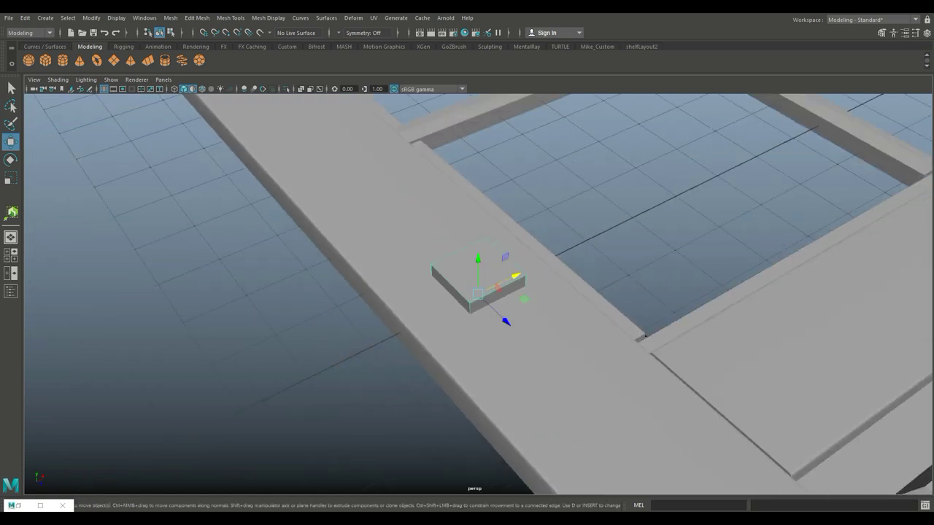
{"action": "key", "text": "r"}
{"action": "left_click_drag", "start_coordinate": [504, 320], "coordinate": [593, 406]}
{"action": "left_click_drag", "start_coordinate": [513, 276], "coordinate": [478, 139]}
{"action": "key", "text": "w"}
Step: Delete the block's underside, side and end faces, leaving only its top face as a flat plate
{"action": "left_click_drag", "start_coordinate": [481, 306], "coordinate": [474, 190], "text": "alt"}
{"action": "right_click_drag", "start_coordinate": [521, 178], "coordinate": [521, 200]}
{"action": "left_click", "coordinate": [510, 187]}
{"action": "left_click", "coordinate": [460, 146]}
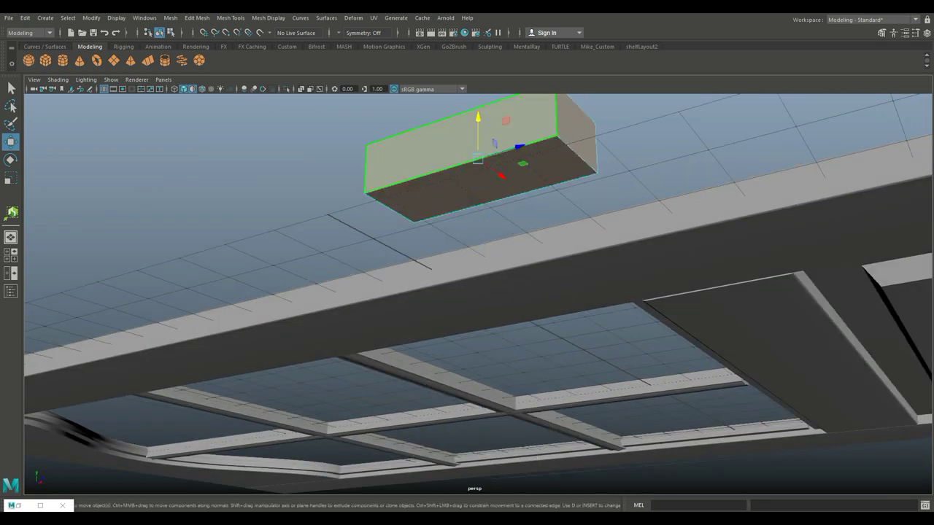
{"action": "key", "text": "Delete"}
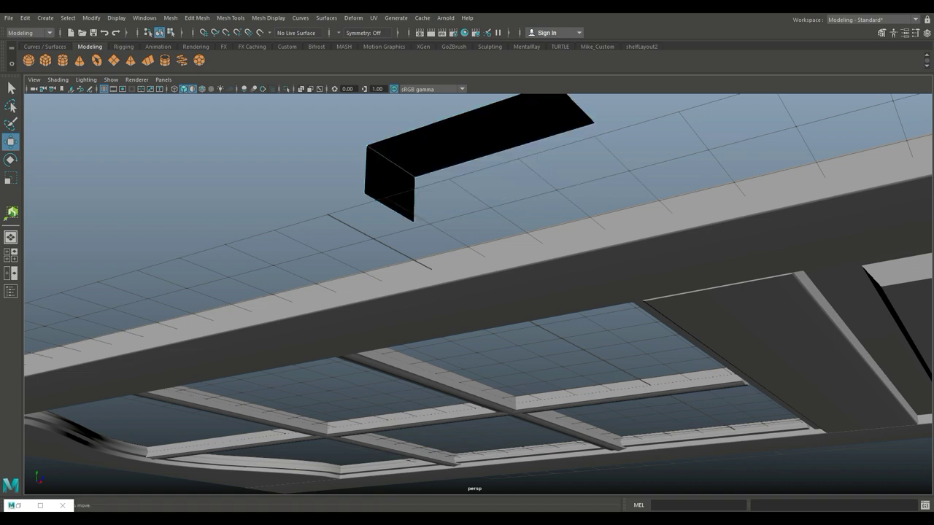
{"action": "left_click", "coordinate": [374, 177]}
{"action": "key", "text": "Delete"}
Step: Extrude the plate's face on the left stile with an offset of 0.2
{"action": "left_click_drag", "start_coordinate": [467, 292], "coordinate": [496, 263], "text": "alt"}
{"action": "scroll", "coordinate": [496, 263], "scroll_direction": "up", "scroll_amount": 2}
{"action": "right_click", "coordinate": [492, 200]}
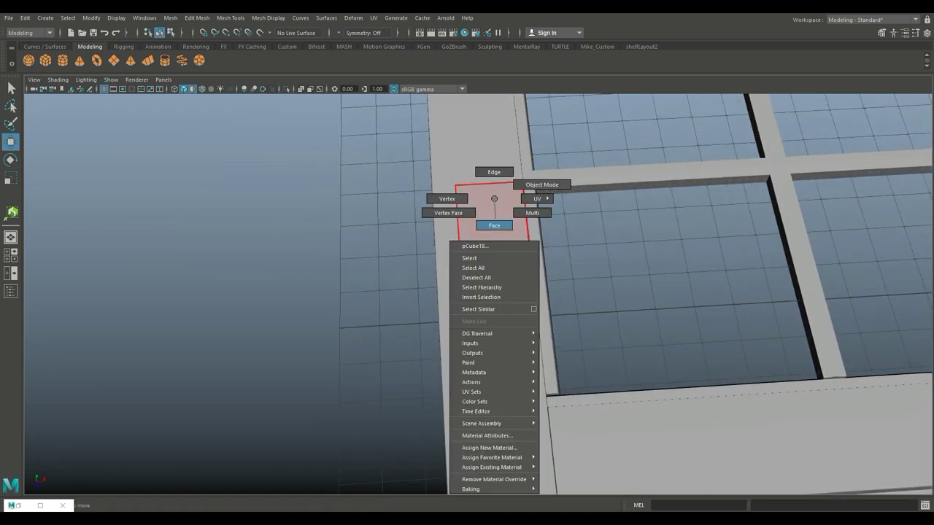
{"action": "left_click", "coordinate": [492, 204]}
{"action": "key", "text": "ctrl+e"}
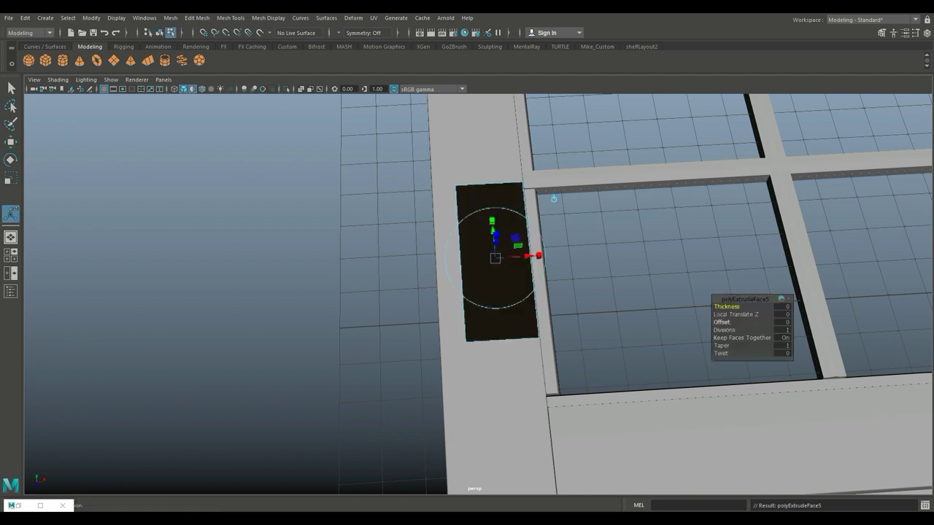
{"action": "left_click_drag", "start_coordinate": [721, 322], "coordinate": [756, 321]}
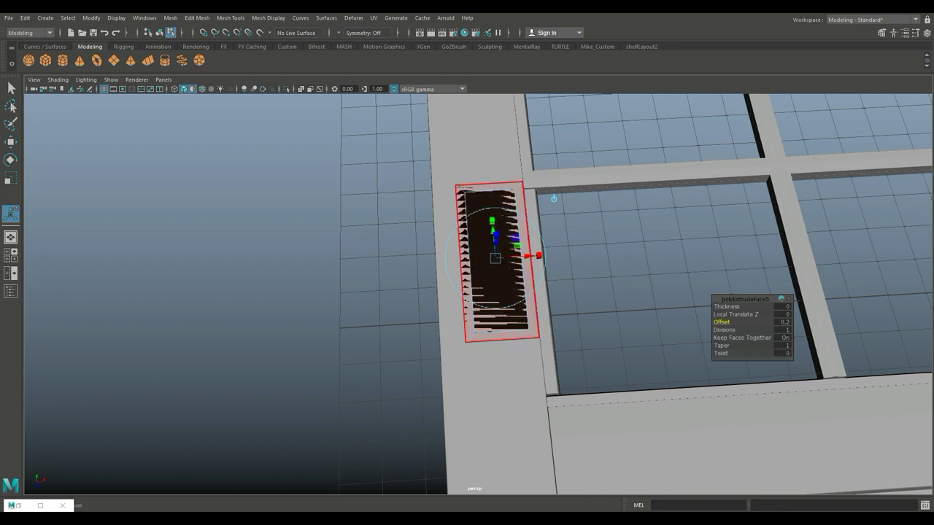
Step: Raise the plate's inset inner face slightly above its outer border to form a sloped rim
{"action": "left_click_drag", "start_coordinate": [554, 198], "coordinate": [561, 158], "text": "alt"}
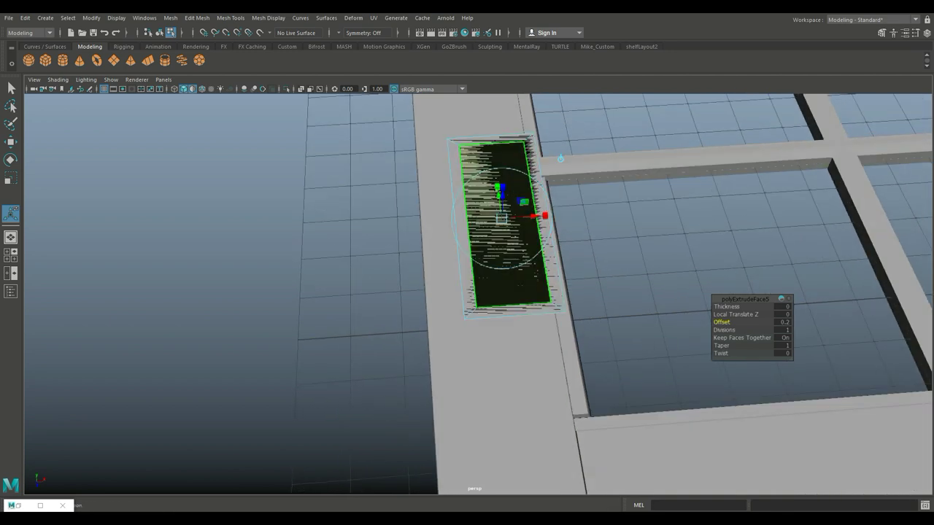
{"action": "key", "text": "w"}
{"action": "left_click_drag", "start_coordinate": [502, 186], "coordinate": [502, 183]}
{"action": "left_click_drag", "start_coordinate": [503, 307], "coordinate": [475, 270], "text": "alt"}
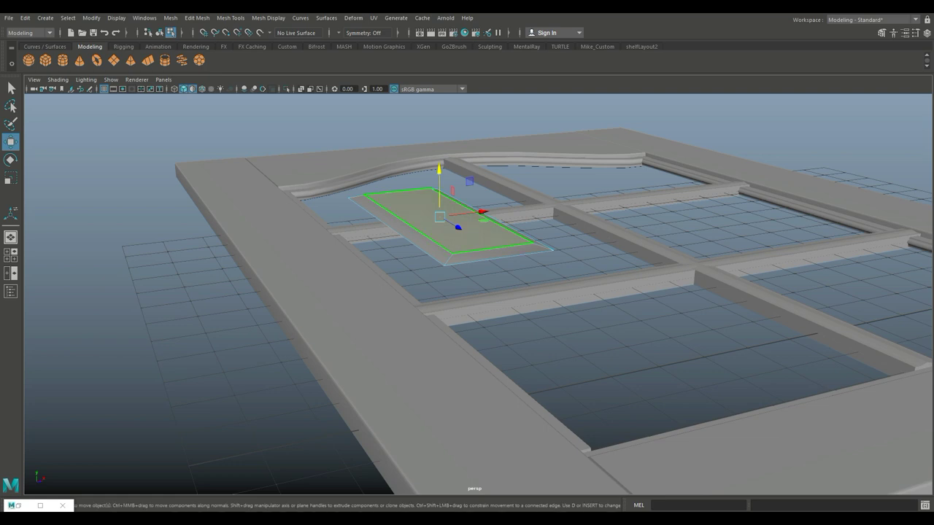
Step: Extrude the plate's outer border edges and pull them downward to give the plate thin side walls
{"action": "right_click", "coordinate": [421, 227]}
{"action": "left_click", "coordinate": [420, 200]}
{"action": "left_click", "coordinate": [498, 257]}
{"action": "left_click_drag", "start_coordinate": [467, 292], "coordinate": [408, 219], "text": "alt"}
{"action": "key", "text": "ctrl+e"}
{"action": "key", "text": "w"}
{"action": "left_click_drag", "start_coordinate": [493, 182], "coordinate": [493, 188]}
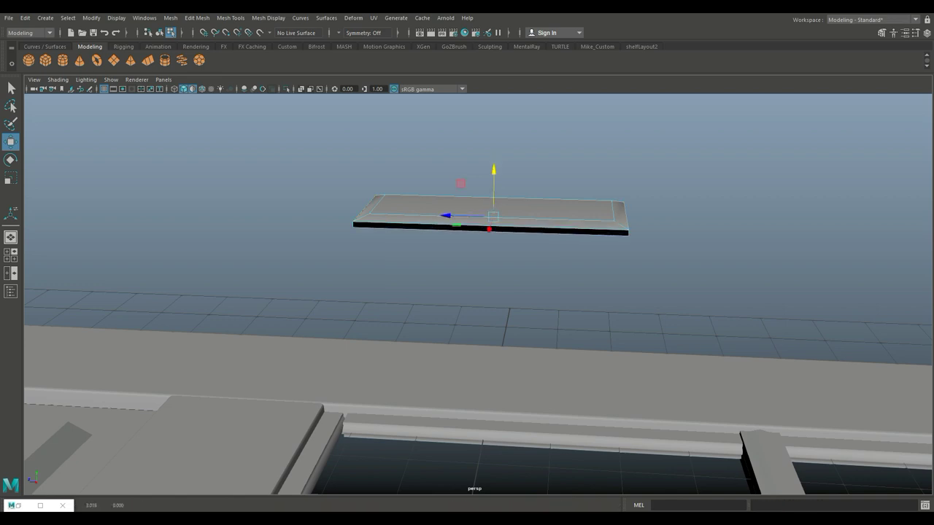
Step: Return the plate to object selection and apply Harden Edge to it
{"action": "left_click_drag", "start_coordinate": [467, 307], "coordinate": [485, 124], "text": "alt"}
{"action": "right_click", "coordinate": [437, 228]}
{"action": "left_click", "coordinate": [485, 213]}
{"action": "right_click_drag", "start_coordinate": [448, 226], "coordinate": [448, 201]}
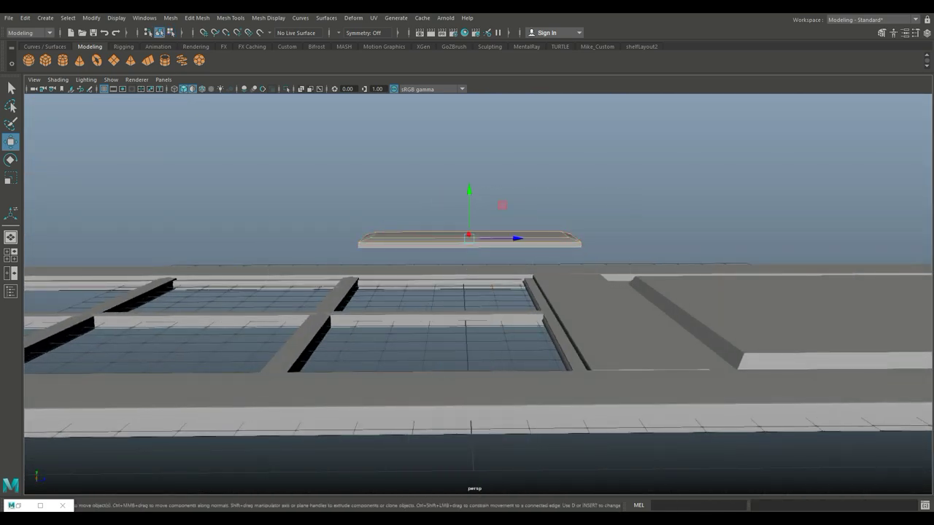
{"action": "left_click", "coordinate": [326, 17]}
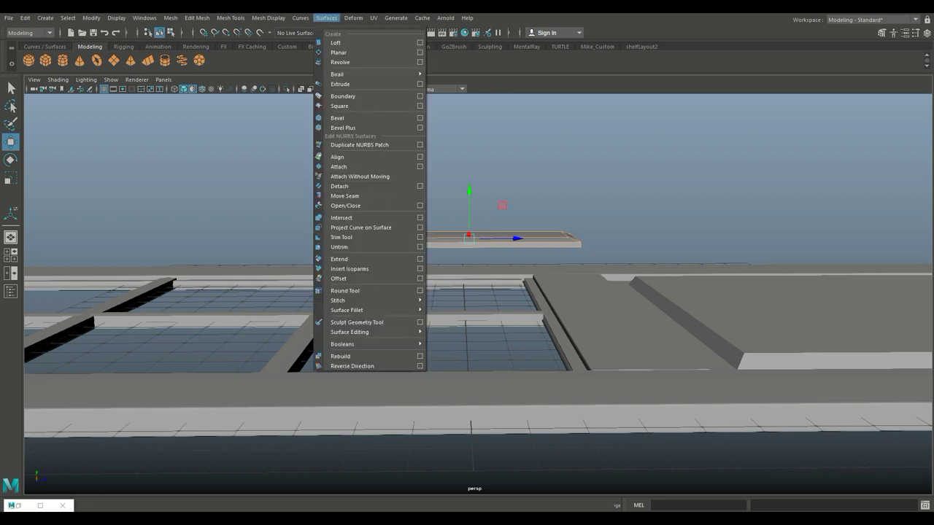
{"action": "mouse_move", "coordinate": [300, 17]}
{"action": "mouse_move", "coordinate": [268, 17]}
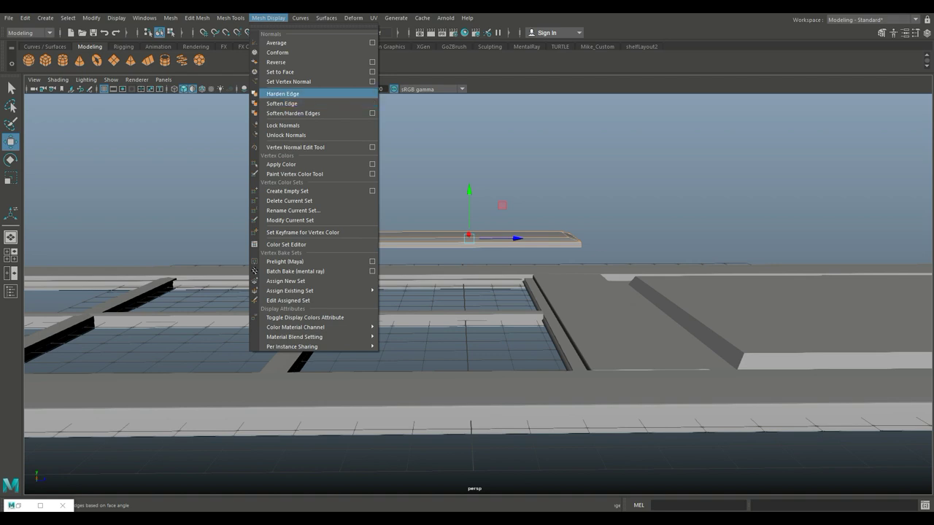
{"action": "left_click", "coordinate": [282, 93]}
Step: Lower the handle plate onto the left stile's surface and slide it along the stile beside the lower glazing opening
{"action": "left_click_drag", "start_coordinate": [474, 307], "coordinate": [525, 358], "text": "alt"}
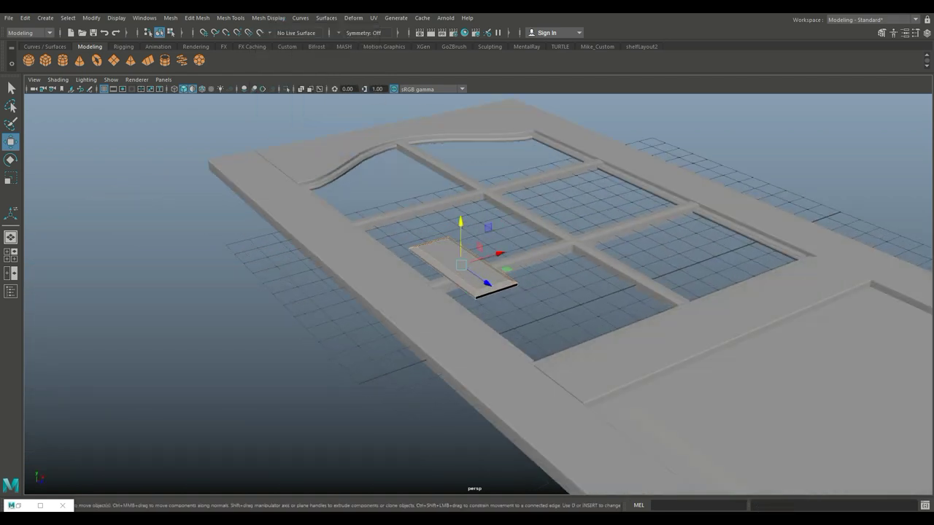
{"action": "right_click_drag", "start_coordinate": [430, 240], "coordinate": [475, 211], "text": "shift"}
{"action": "left_click_drag", "start_coordinate": [478, 262], "coordinate": [469, 341]}
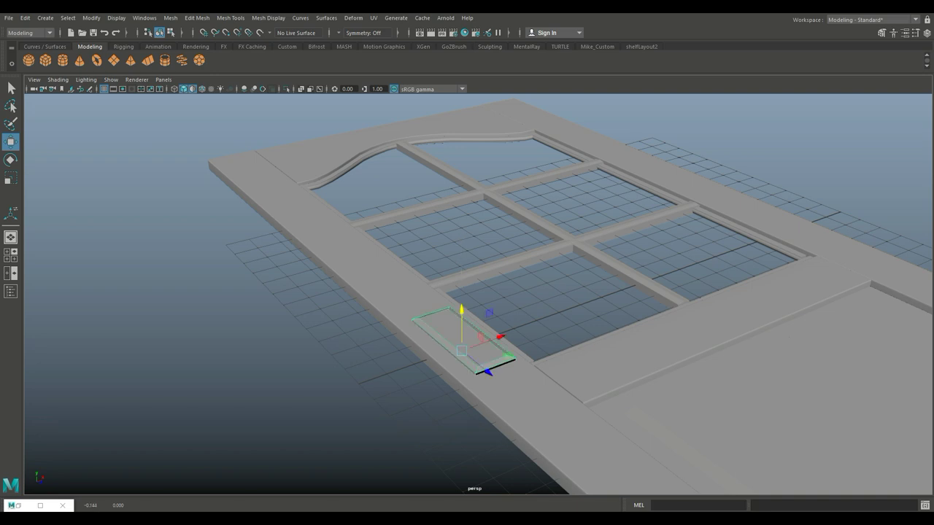
{"action": "scroll", "coordinate": [467, 292], "scroll_direction": "down", "scroll_amount": 2}
{"action": "scroll", "coordinate": [467, 292], "scroll_direction": "down", "scroll_amount": 2}
{"action": "left_click_drag", "start_coordinate": [467, 292], "coordinate": [554, 219], "text": "alt"}
{"action": "scroll", "coordinate": [467, 292], "scroll_direction": "up", "scroll_amount": 2}
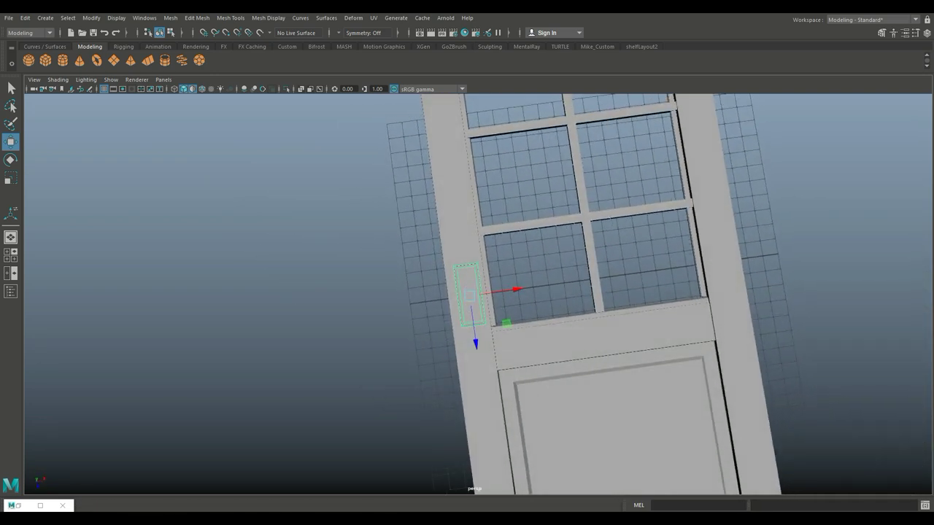
{"action": "left_click_drag", "start_coordinate": [438, 314], "coordinate": [472, 338], "text": "alt"}
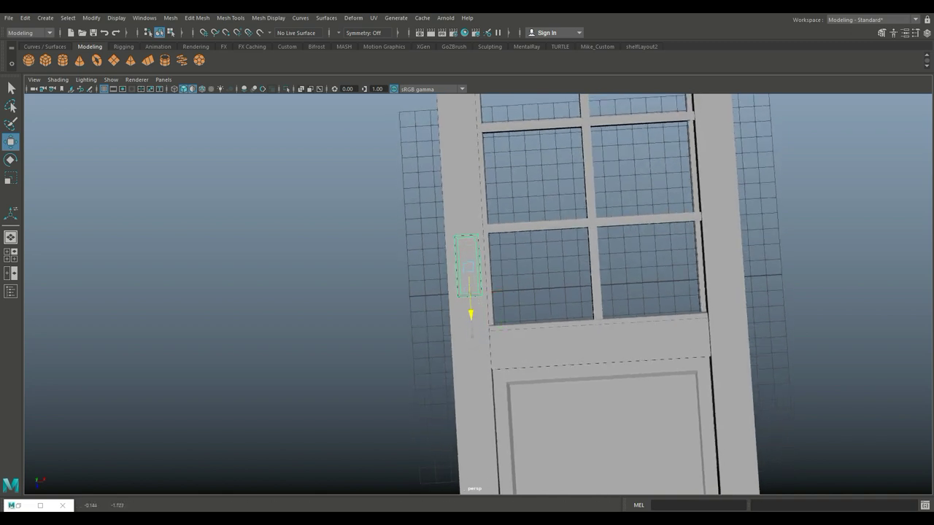
{"action": "left_click_drag", "start_coordinate": [472, 338], "coordinate": [518, 328], "text": "alt"}
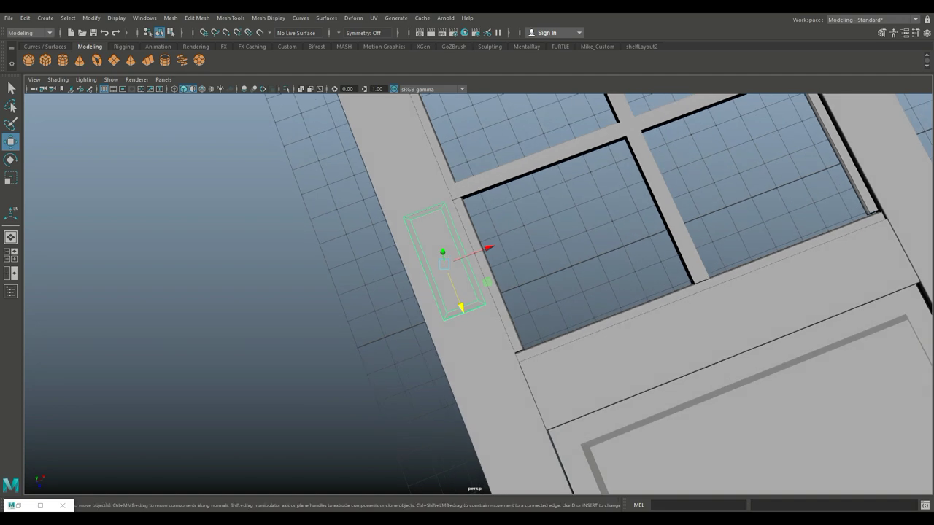
Step: Narrow the handle plate in the top view by moving the vertices of its opening-side edge inward
{"action": "left_click", "coordinate": [11, 255]}
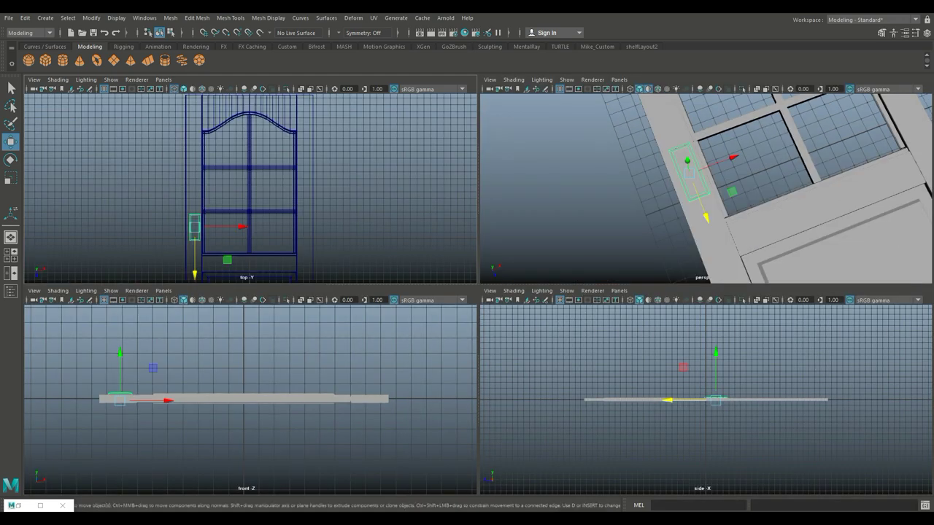
{"action": "key", "text": "space"}
{"action": "scroll", "coordinate": [394, 306], "scroll_direction": "up", "scroll_amount": 5}
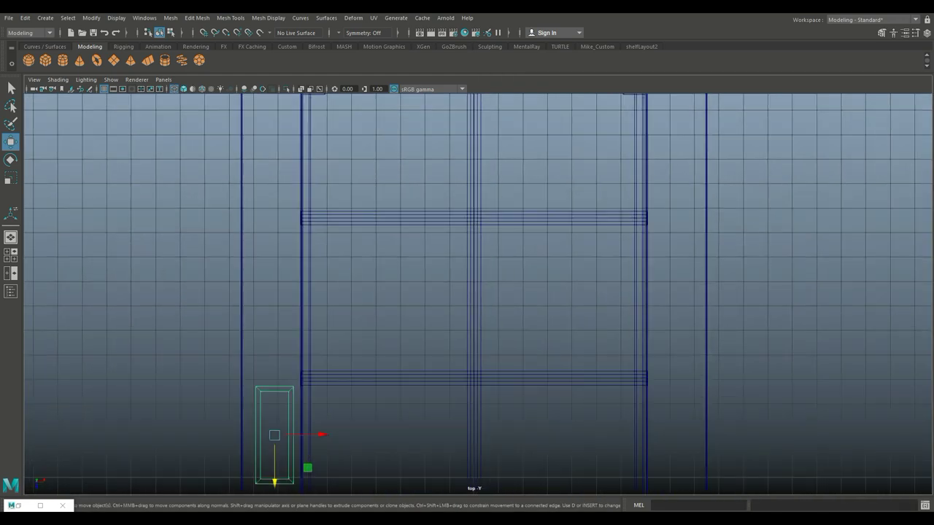
{"action": "scroll", "coordinate": [407, 325], "scroll_direction": "up", "scroll_amount": 4}
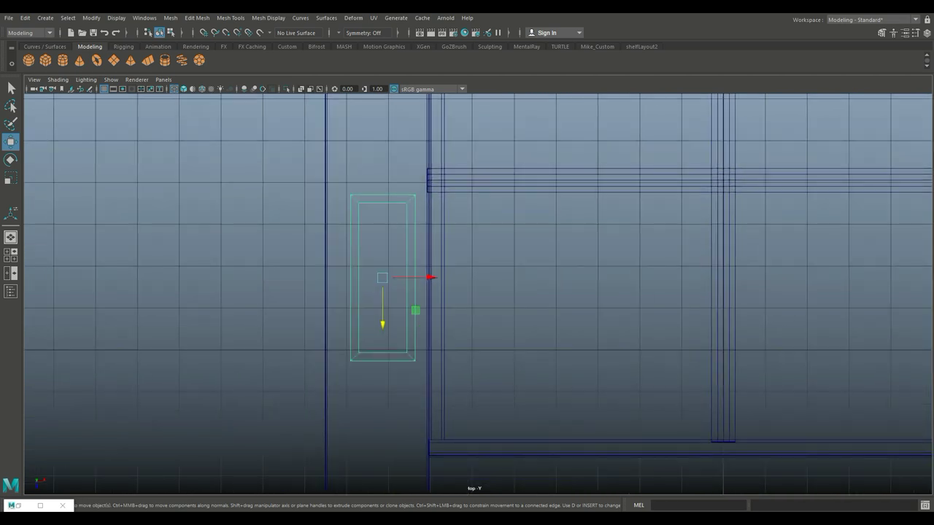
{"action": "right_click_drag", "start_coordinate": [406, 200], "coordinate": [407, 173]}
{"action": "left_click_drag", "start_coordinate": [406, 228], "coordinate": [436, 378]}
{"action": "left_click_drag", "start_coordinate": [457, 277], "coordinate": [439, 277]}
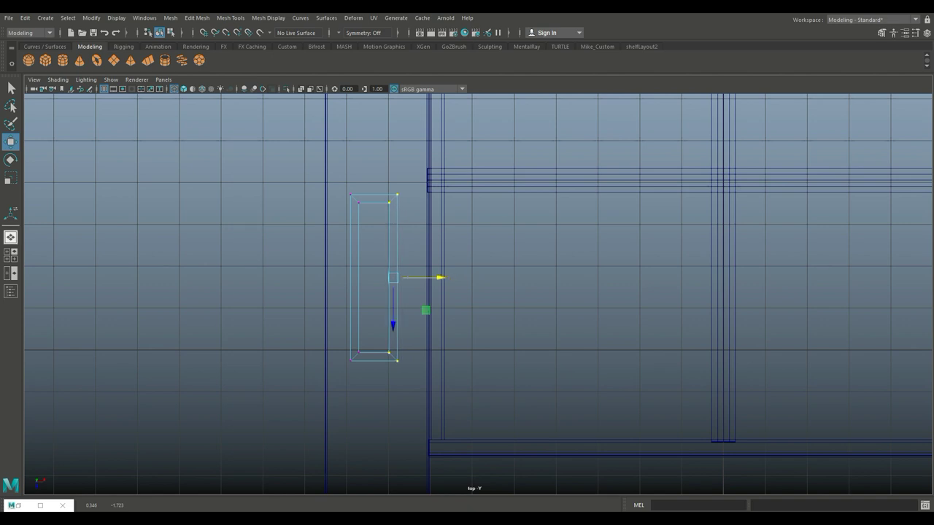
Step: Shift the whole narrowed handle plate in the top view so it sits centred across the left stile
{"action": "left_click", "coordinate": [11, 255]}
{"action": "left_click", "coordinate": [11, 237]}
{"action": "left_click_drag", "start_coordinate": [467, 292], "coordinate": [424, 286], "text": "alt"}
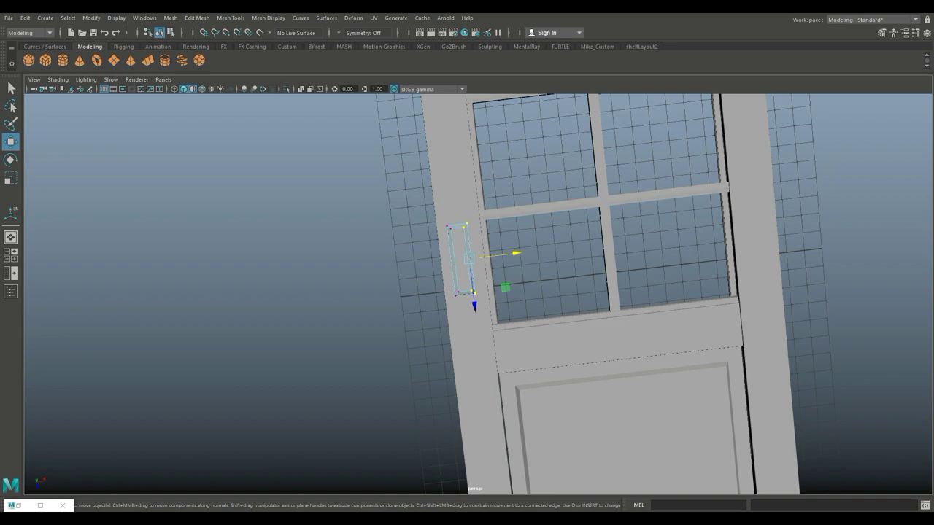
{"action": "left_click", "coordinate": [11, 256]}
{"action": "key", "text": "space"}
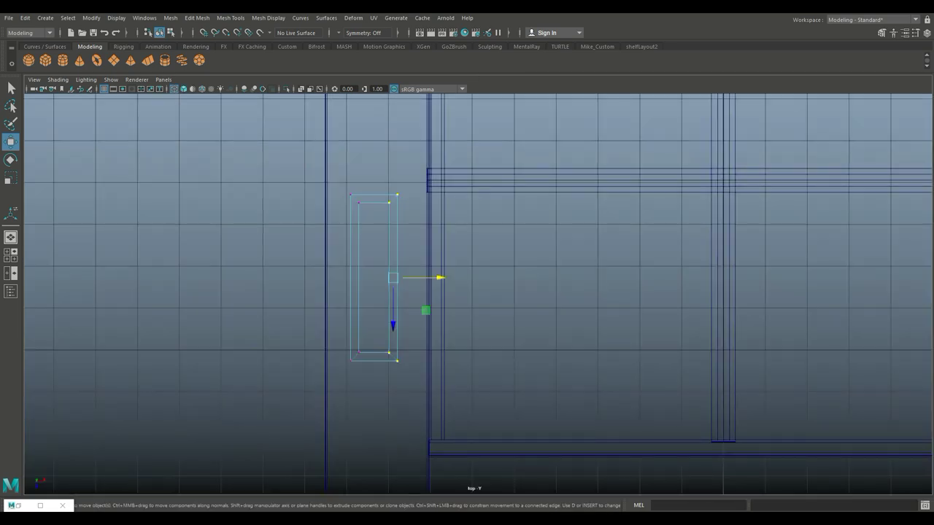
{"action": "right_click_drag", "start_coordinate": [358, 194], "coordinate": [394, 182]}
{"action": "scroll", "coordinate": [394, 183], "scroll_direction": "down", "scroll_amount": 5}
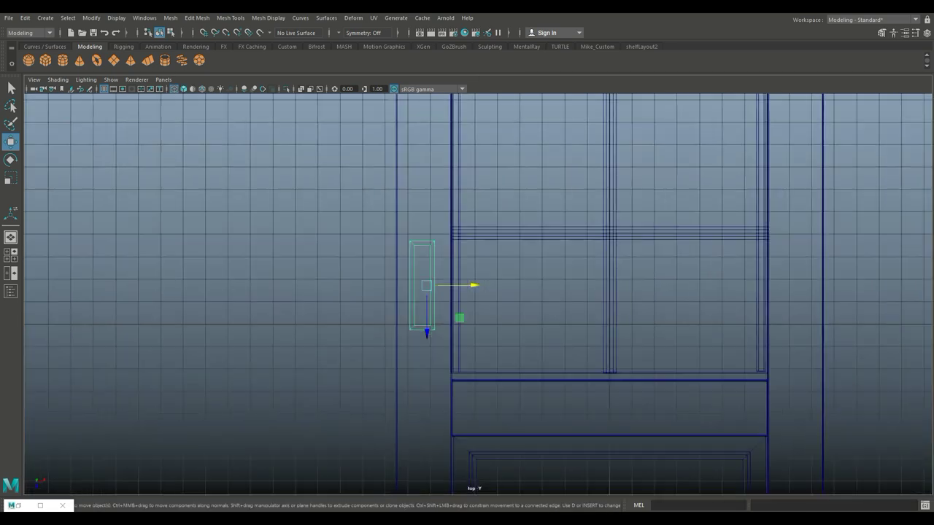
{"action": "left_click_drag", "start_coordinate": [482, 288], "coordinate": [483, 288]}
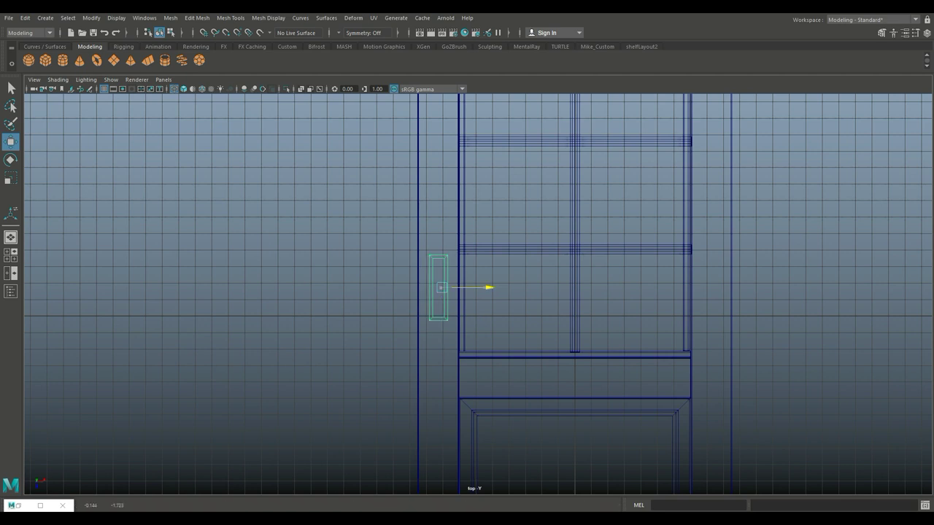
{"action": "key", "text": "space"}
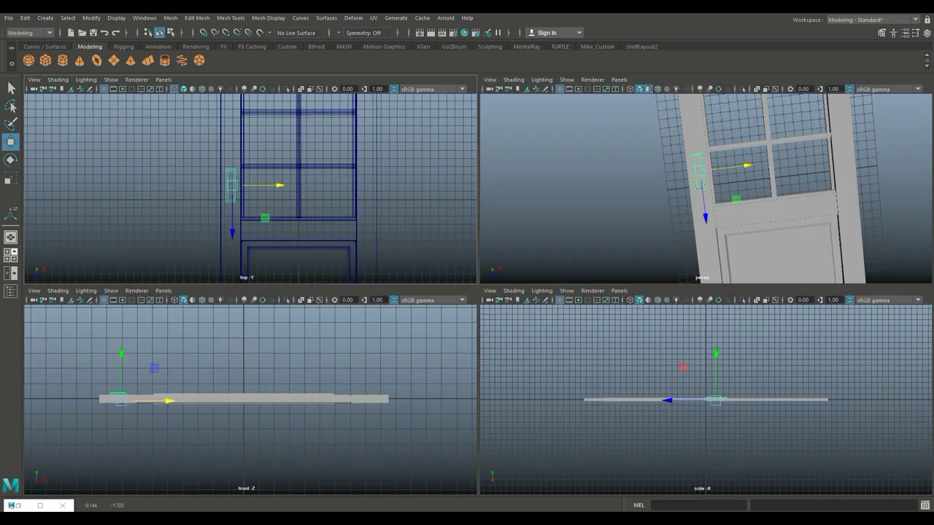
{"action": "key", "text": "space"}
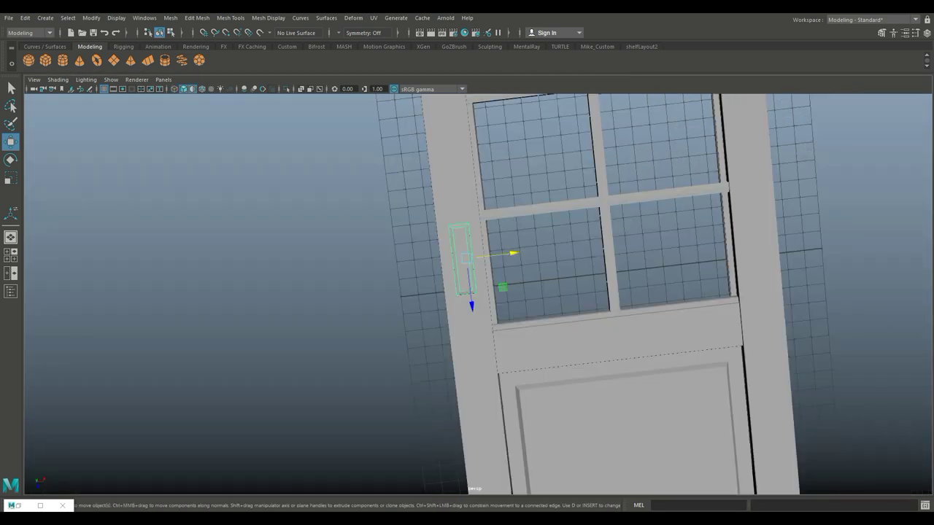
{"action": "scroll", "coordinate": [478, 292], "scroll_direction": "up", "scroll_amount": 3}
{"action": "left_click_drag", "start_coordinate": [474, 291], "coordinate": [423, 255], "text": "alt"}
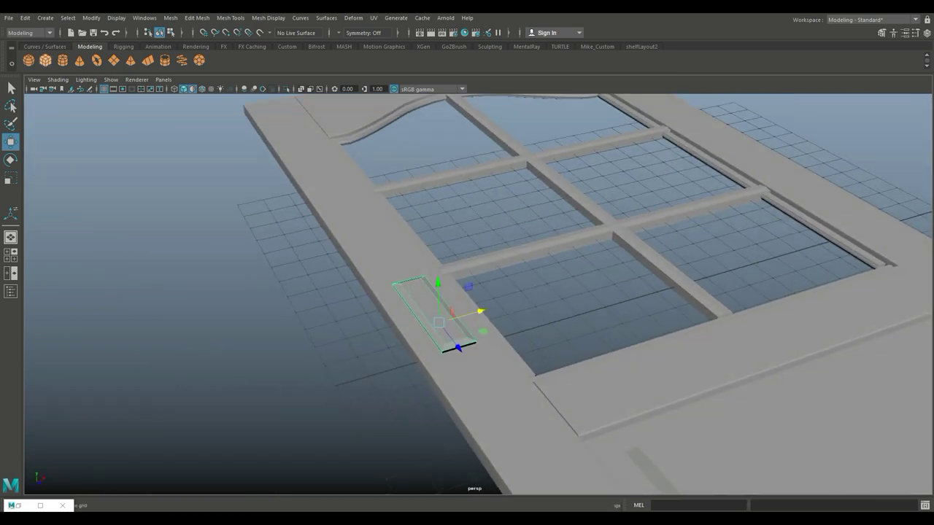
Step: Add a polygon sphere and move it off the door into the empty space beside the left stile
{"action": "left_click", "coordinate": [29, 61]}
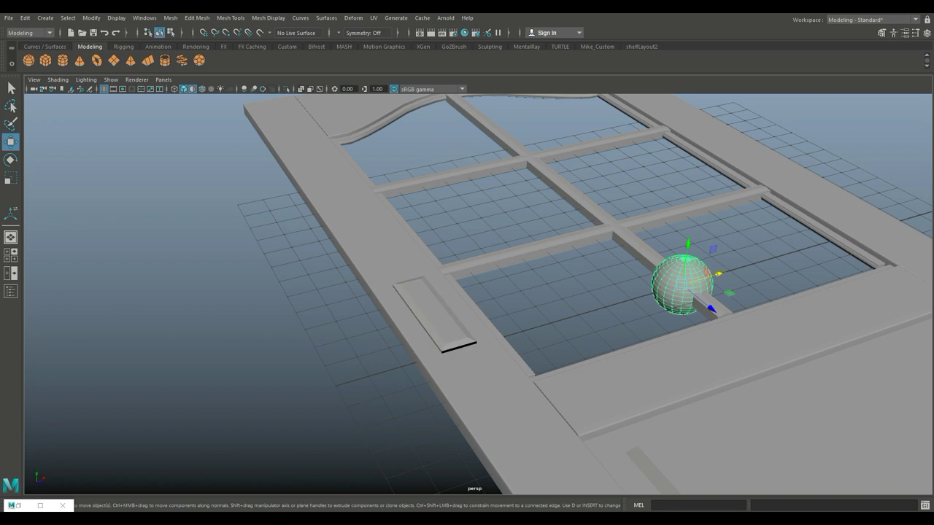
{"action": "left_click_drag", "start_coordinate": [511, 292], "coordinate": [540, 284], "text": "alt"}
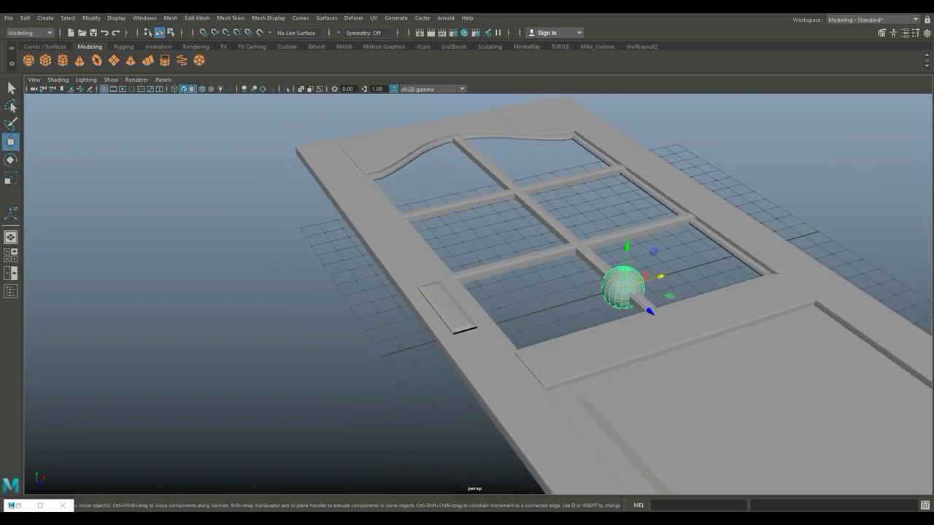
{"action": "left_click_drag", "start_coordinate": [622, 287], "coordinate": [328, 302]}
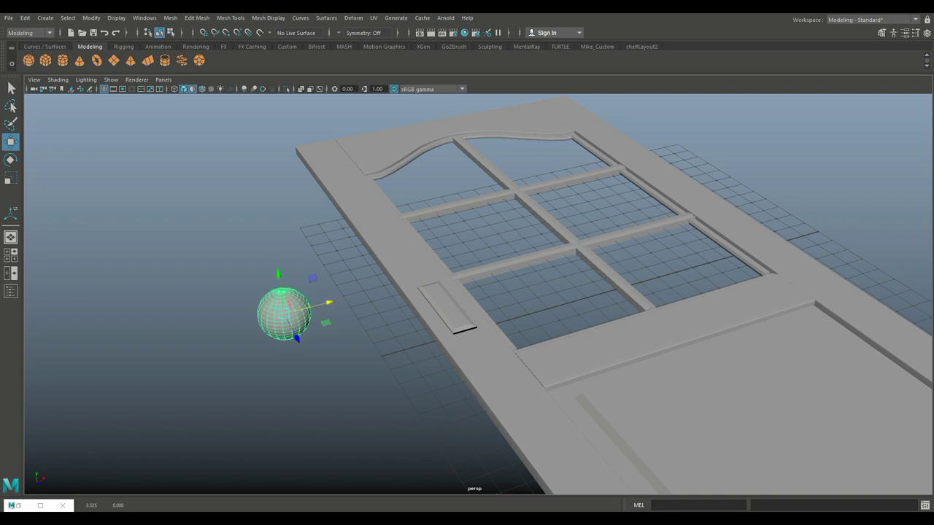
Step: Scale the sphere into a wide, flattened oval knob and smooth it with one division
{"action": "key", "text": "r"}
{"action": "scroll", "coordinate": [328, 302], "scroll_direction": "up", "scroll_amount": 3}
{"action": "scroll", "coordinate": [478, 294], "scroll_direction": "down", "scroll_amount": 2}
{"action": "scroll", "coordinate": [478, 294], "scroll_direction": "up", "scroll_amount": 2}
{"action": "left_click_drag", "start_coordinate": [479, 294], "coordinate": [493, 299], "text": "alt"}
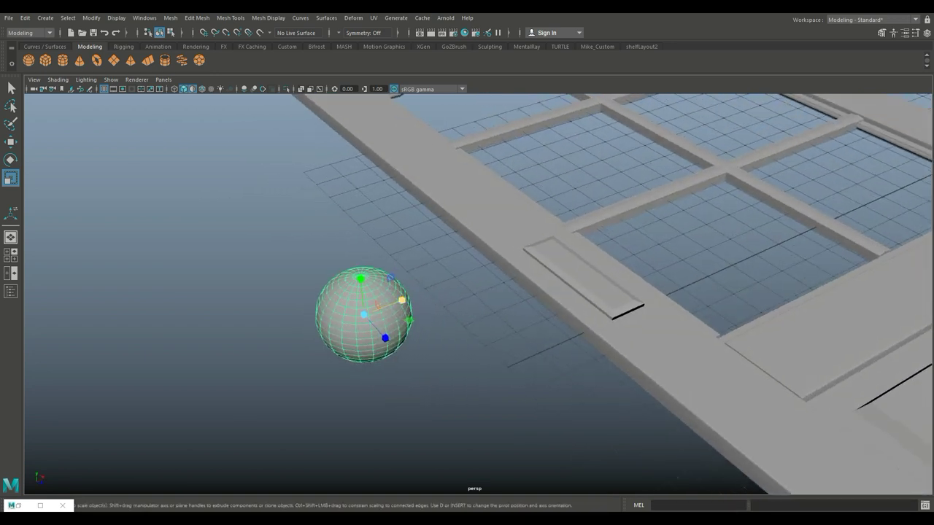
{"action": "left_click_drag", "start_coordinate": [402, 299], "coordinate": [483, 254]}
{"action": "left_click_drag", "start_coordinate": [492, 192], "coordinate": [510, 318]}
{"action": "left_click", "coordinate": [170, 18]}
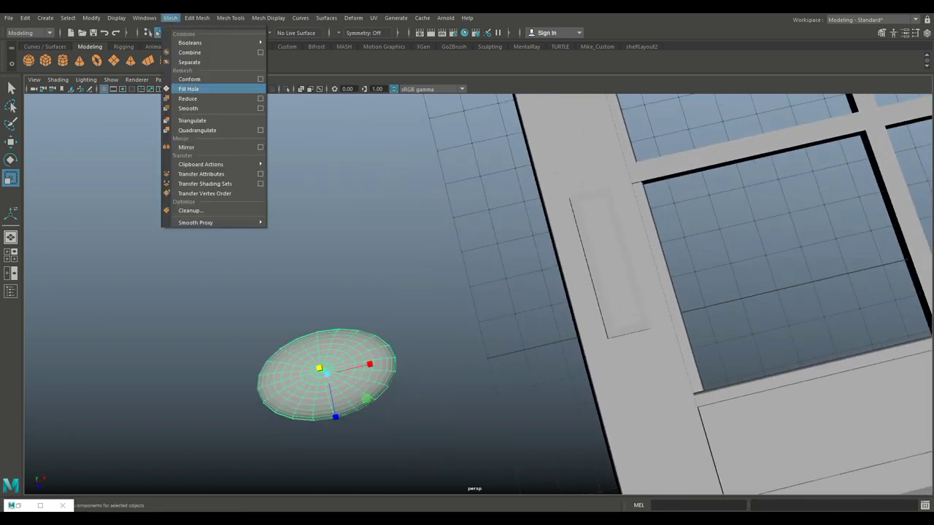
{"action": "left_click", "coordinate": [190, 108]}
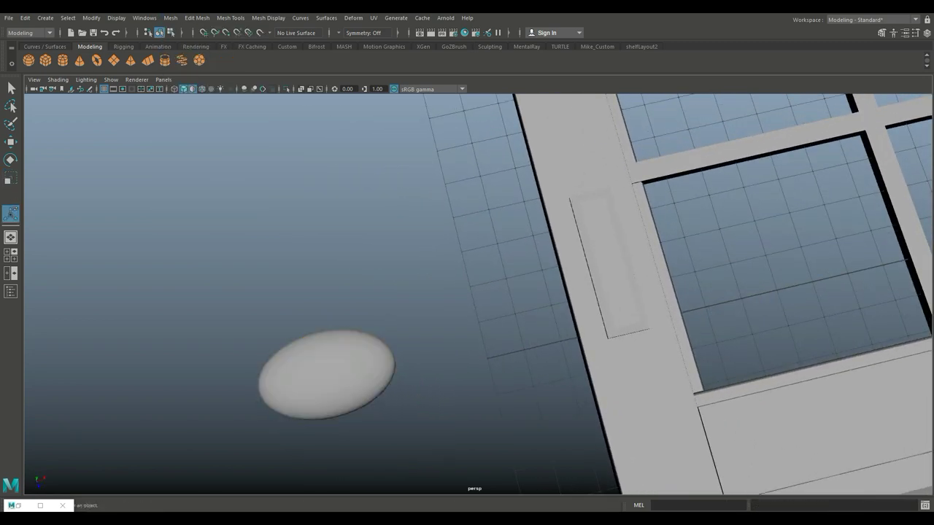
Step: Position the oval knob over the middle of the handle plate in the top view
{"action": "mouse_move", "coordinate": [511, 321]}
{"action": "left_mouse_down", "text": "alt"}
{"action": "mouse_move", "coordinate": [497, 317]}
{"action": "mouse_move", "coordinate": [503, 306]}
{"action": "left_mouse_up", "text": "alt"}
{"action": "left_click", "coordinate": [11, 255]}
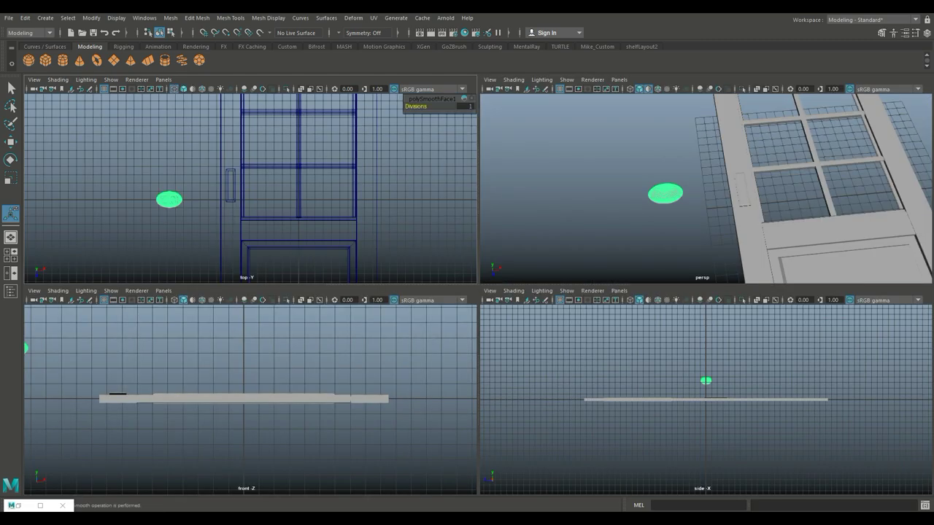
{"action": "key", "text": "space"}
{"action": "key", "text": "w"}
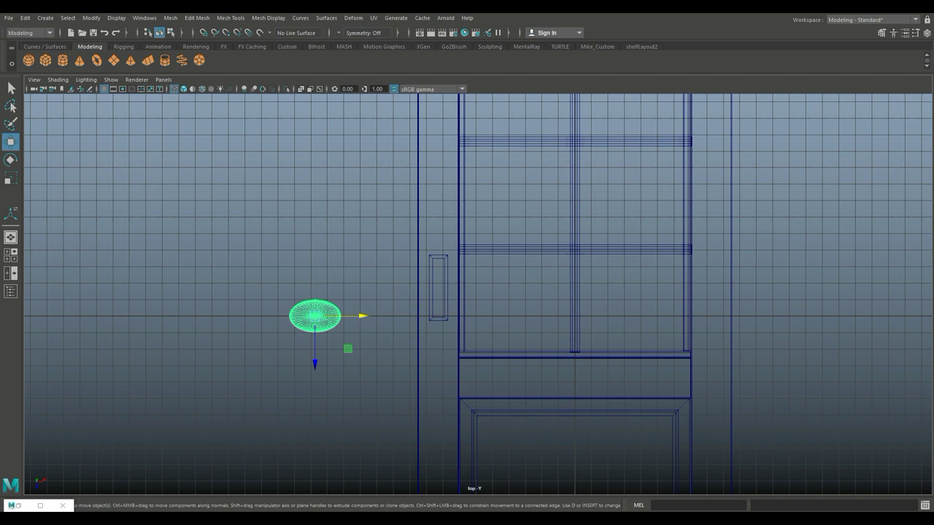
{"action": "left_click_drag", "start_coordinate": [314, 316], "coordinate": [438, 288]}
Step: Scale the oval knob down uniformly until it fits within the width of the left stile
{"action": "key", "text": "f"}
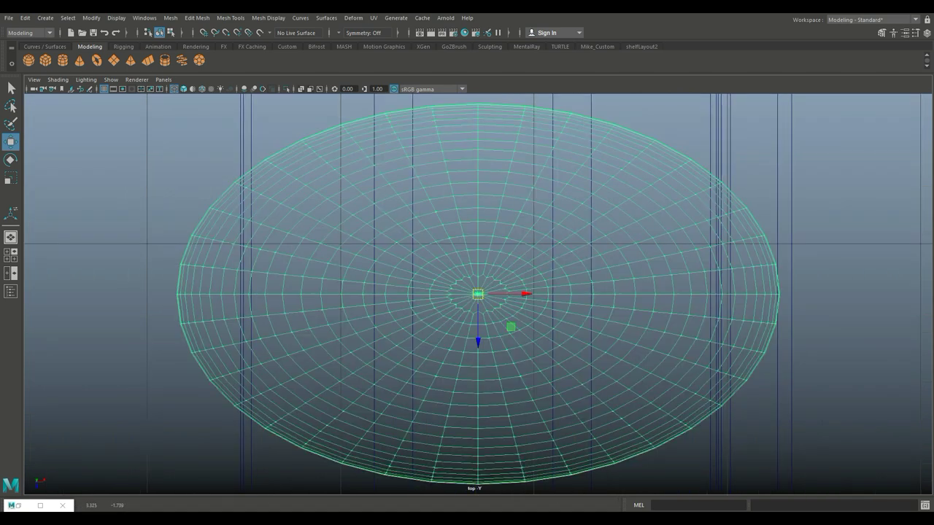
{"action": "scroll", "coordinate": [478, 294], "scroll_direction": "down", "scroll_amount": 8}
{"action": "scroll", "coordinate": [477, 294], "scroll_direction": "up", "scroll_amount": 5}
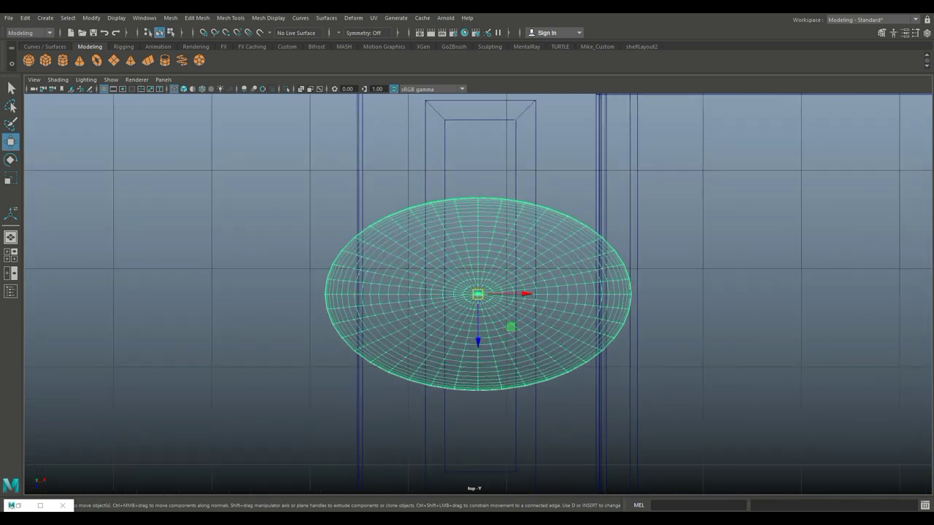
{"action": "key", "text": "r"}
{"action": "left_click_drag", "start_coordinate": [478, 294], "coordinate": [446, 296]}
{"action": "scroll", "coordinate": [447, 295], "scroll_direction": "down", "scroll_amount": 3}
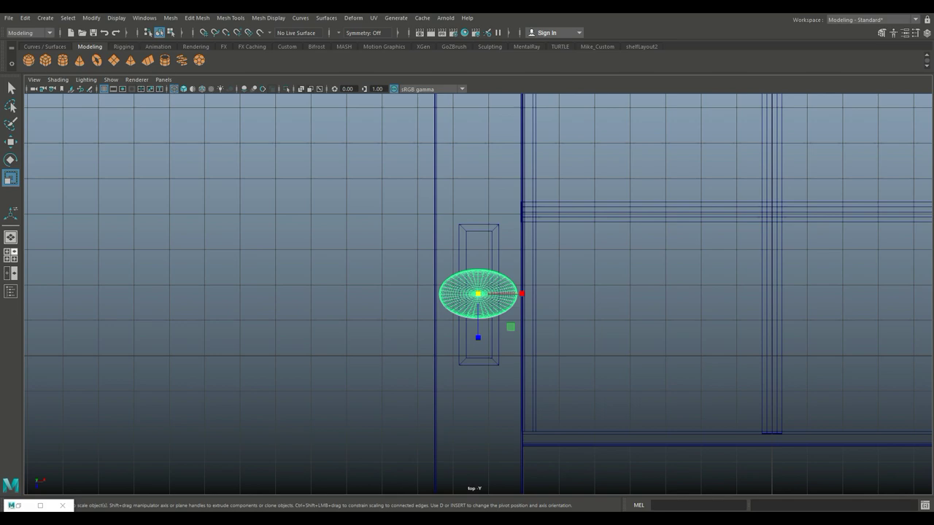
Step: Add a polygon cylinder and move it off the door into the empty space beside the left stile
{"action": "key", "text": "space"}
{"action": "key", "text": "space"}
{"action": "key", "text": "f"}
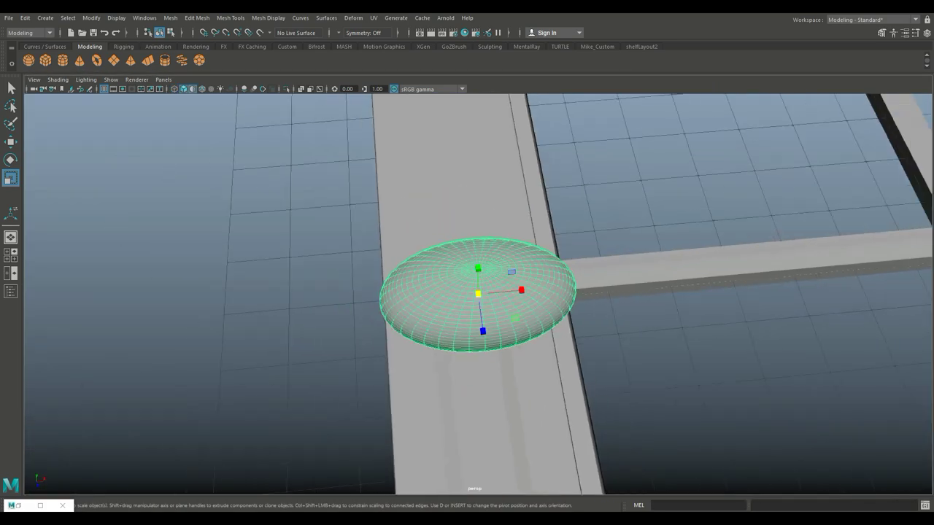
{"action": "scroll", "coordinate": [467, 292], "scroll_direction": "down", "scroll_amount": 3}
{"action": "left_click_drag", "start_coordinate": [467, 291], "coordinate": [478, 354], "text": "alt"}
{"action": "key", "text": "w"}
{"action": "left_click", "coordinate": [63, 60]}
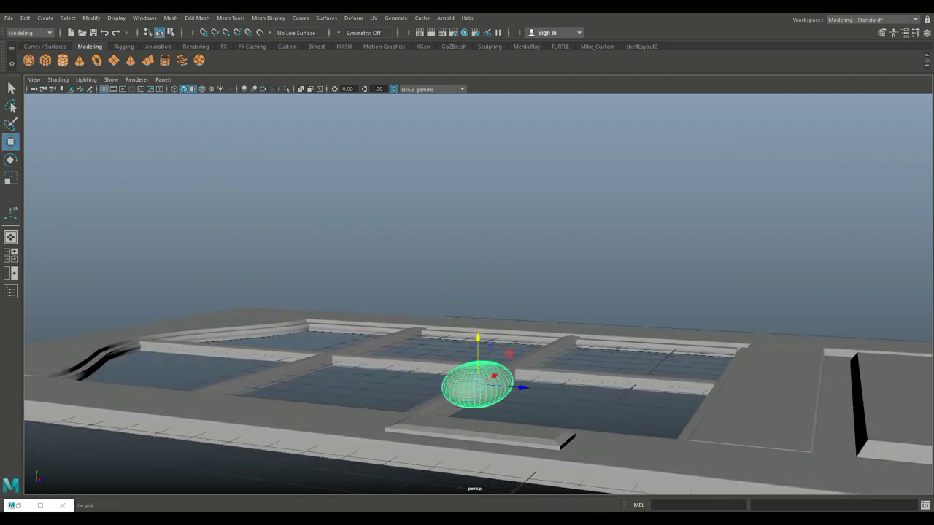
{"action": "left_click_drag", "start_coordinate": [467, 263], "coordinate": [470, 337], "text": "alt"}
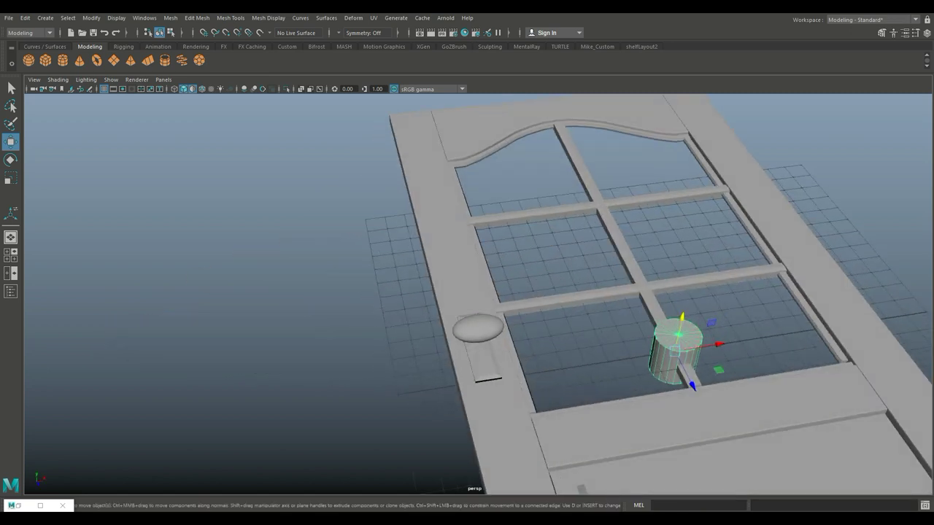
{"action": "left_click_drag", "start_coordinate": [718, 344], "coordinate": [413, 392]}
Step: Set the cylinder's cap subdivisions to 0
{"action": "key", "text": "ctrl+a"}
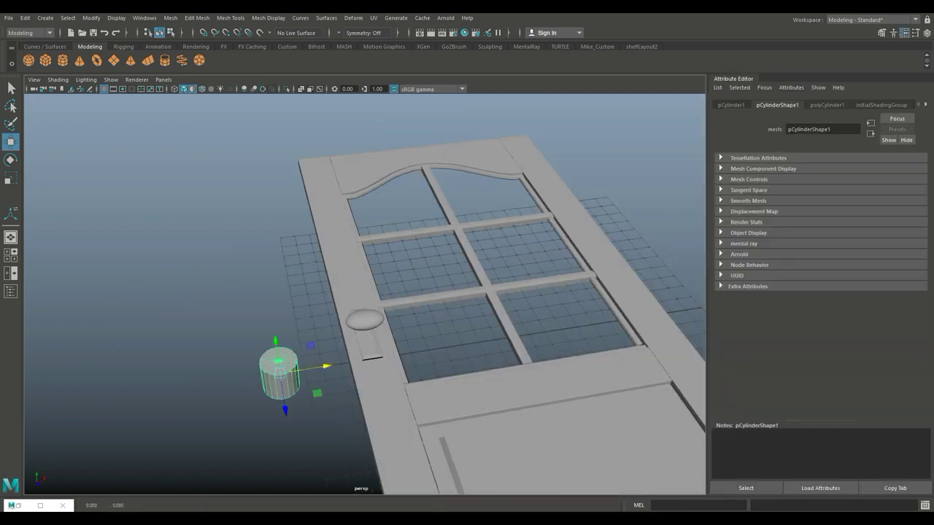
{"action": "left_click", "coordinate": [826, 104]}
{"action": "left_click", "coordinate": [803, 212]}
{"action": "type", "text": "0"}
{"action": "key", "text": "Return"}
{"action": "scroll", "coordinate": [365, 292], "scroll_direction": "up", "scroll_amount": 3}
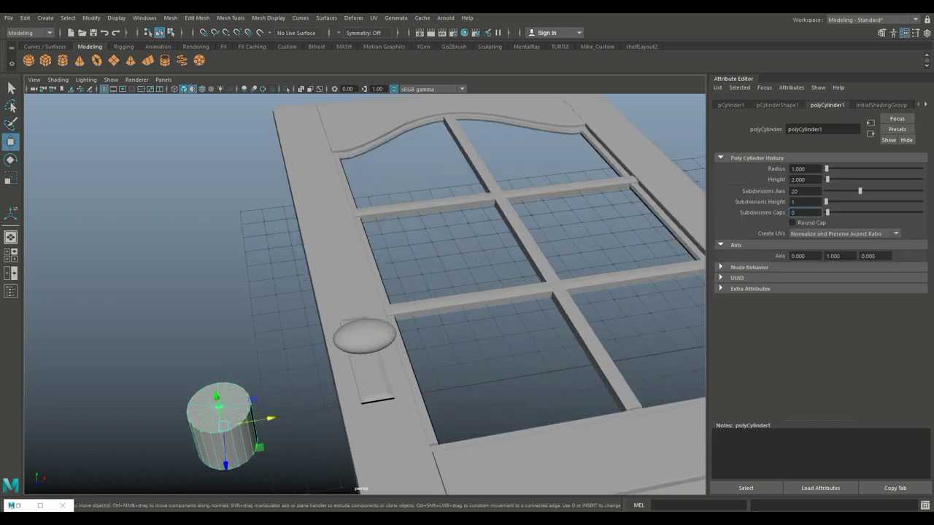
Step: Delete the cylinder's end cap faces to leave an open tube, and return to object selection
{"action": "right_click", "coordinate": [204, 232]}
{"action": "left_click", "coordinate": [802, 212]}
{"action": "right_click_drag", "start_coordinate": [192, 227], "coordinate": [197, 253]}
{"action": "left_click", "coordinate": [219, 402]}
{"action": "key", "text": "Delete"}
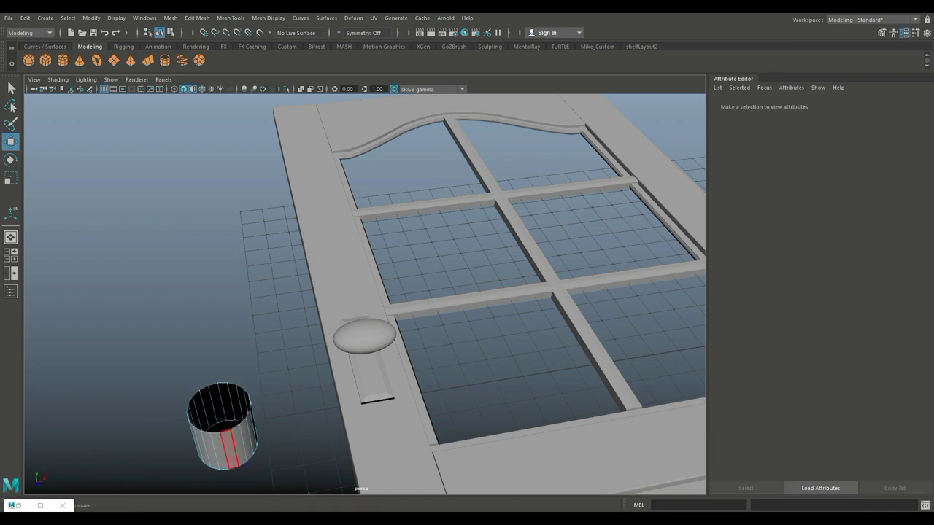
{"action": "right_click_drag", "start_coordinate": [238, 229], "coordinate": [287, 212]}
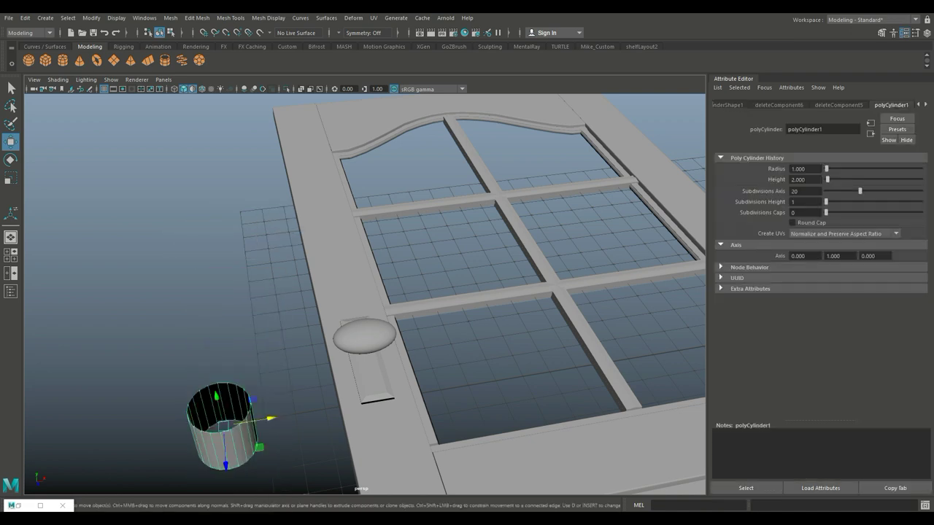
Step: Center the open cylinder on the oval knob in the top view and scale it down uniformly to fit inside the knob's outline
{"action": "key", "text": "space"}
{"action": "key", "text": "space"}
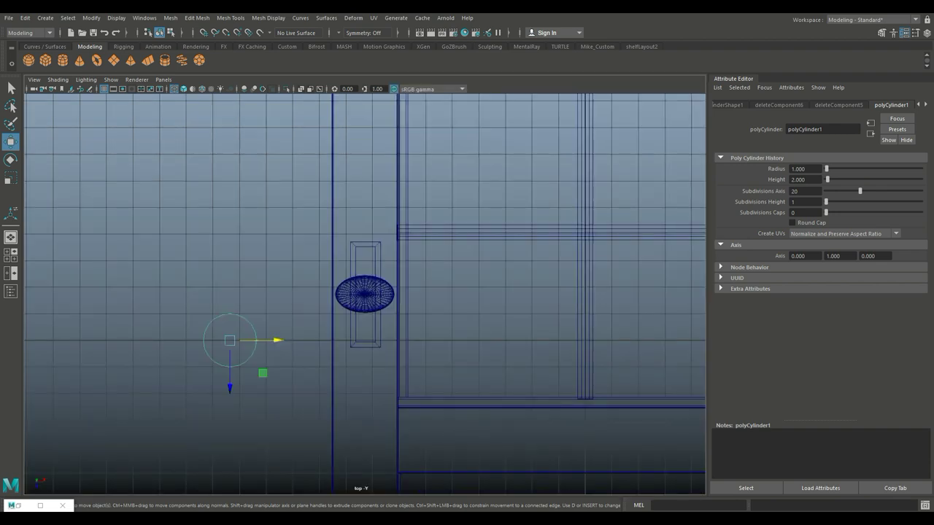
{"action": "left_click_drag", "start_coordinate": [230, 340], "coordinate": [363, 287]}
{"action": "key", "text": "f"}
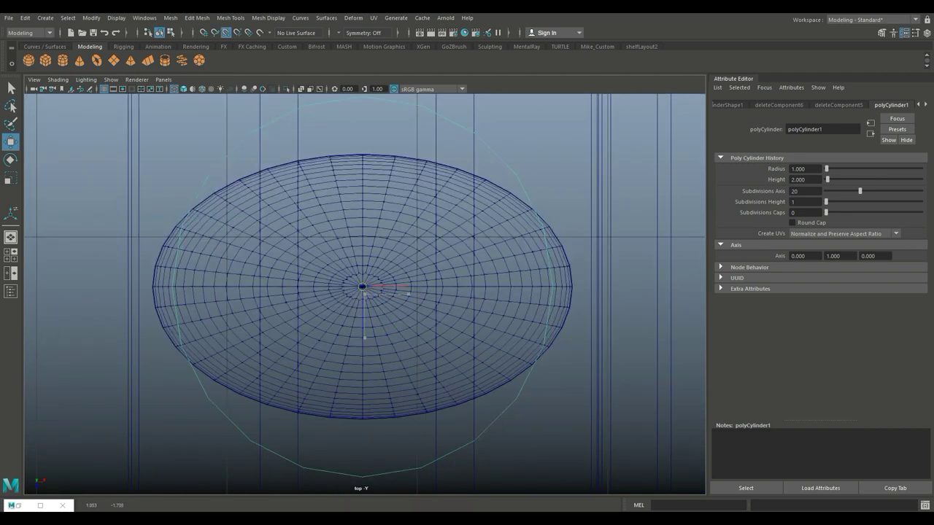
{"action": "key", "text": "r"}
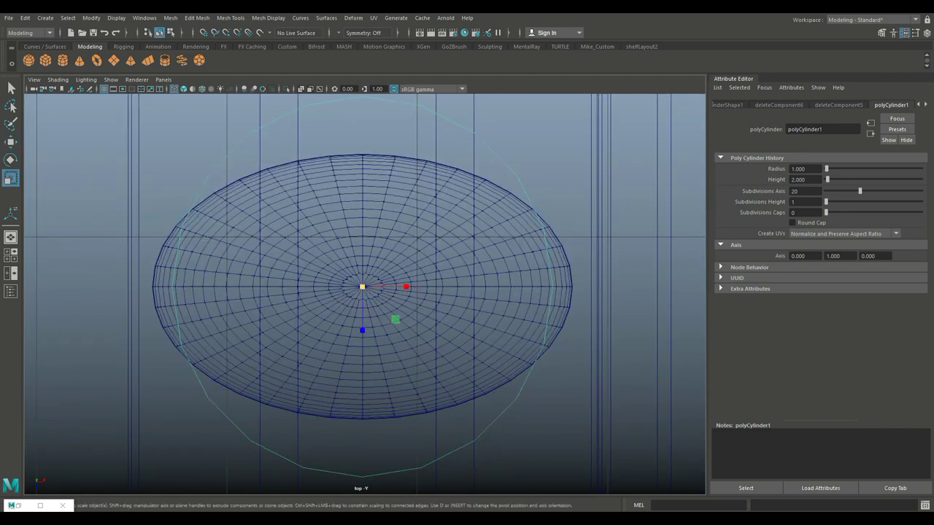
{"action": "left_click_drag", "start_coordinate": [363, 287], "coordinate": [321, 287]}
Step: Lower the cylinder between the knob and the handle plate and scale it down uniformly into a narrow stem
{"action": "key", "text": "space"}
{"action": "key", "text": "space"}
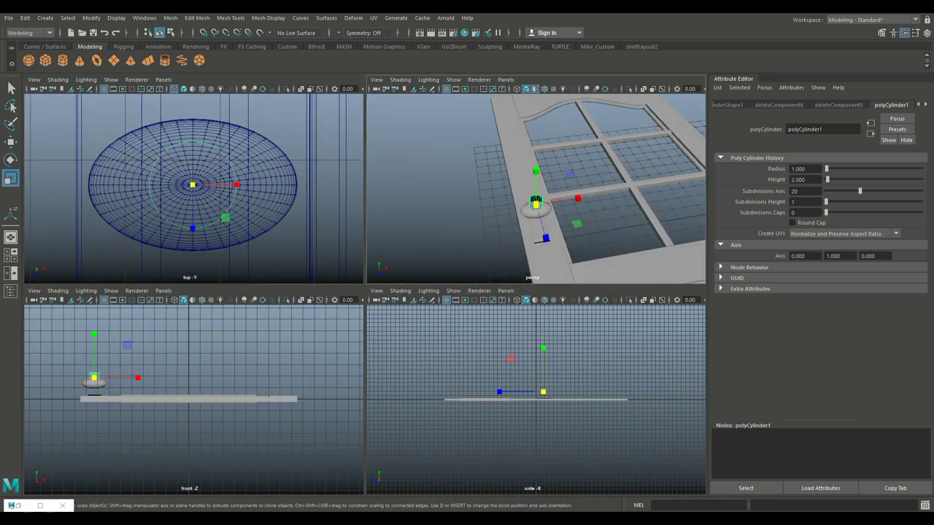
{"action": "left_click_drag", "start_coordinate": [365, 292], "coordinate": [364, 240], "text": "alt"}
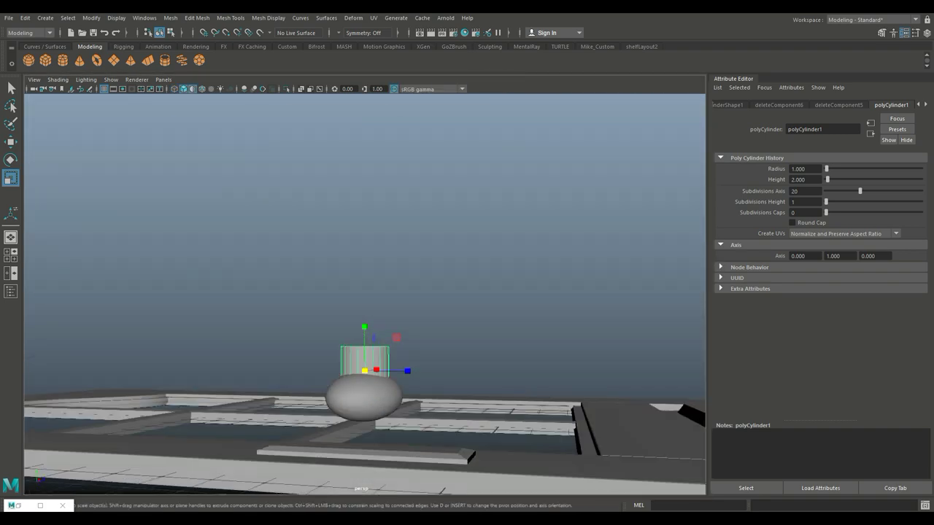
{"action": "key", "text": "w"}
{"action": "left_click_drag", "start_coordinate": [365, 342], "coordinate": [365, 445]}
{"action": "key", "text": "r"}
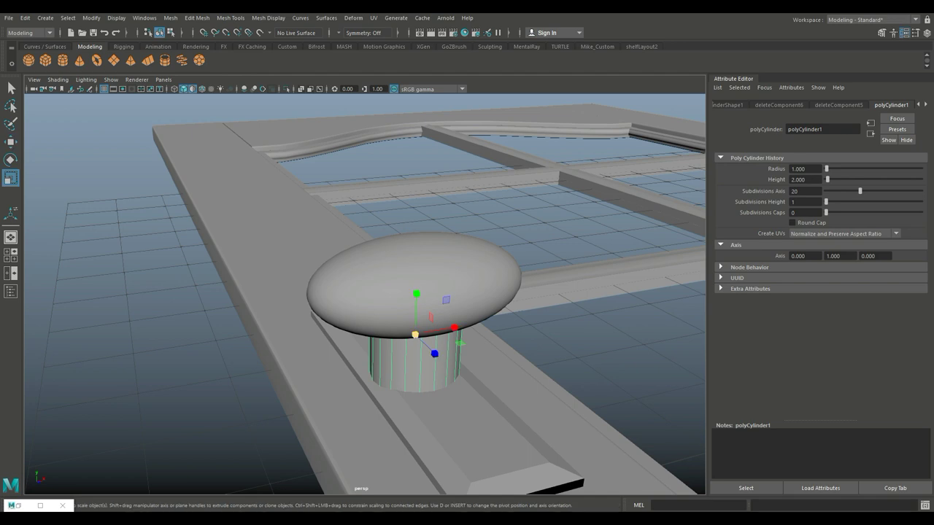
{"action": "mouse_move", "coordinate": [415, 334]}
{"action": "left_mouse_down"}
{"action": "mouse_move", "coordinate": [388, 335]}
{"action": "mouse_move", "coordinate": [416, 310]}
{"action": "mouse_move", "coordinate": [416, 321]}
{"action": "left_mouse_up"}
{"action": "key", "text": "w"}
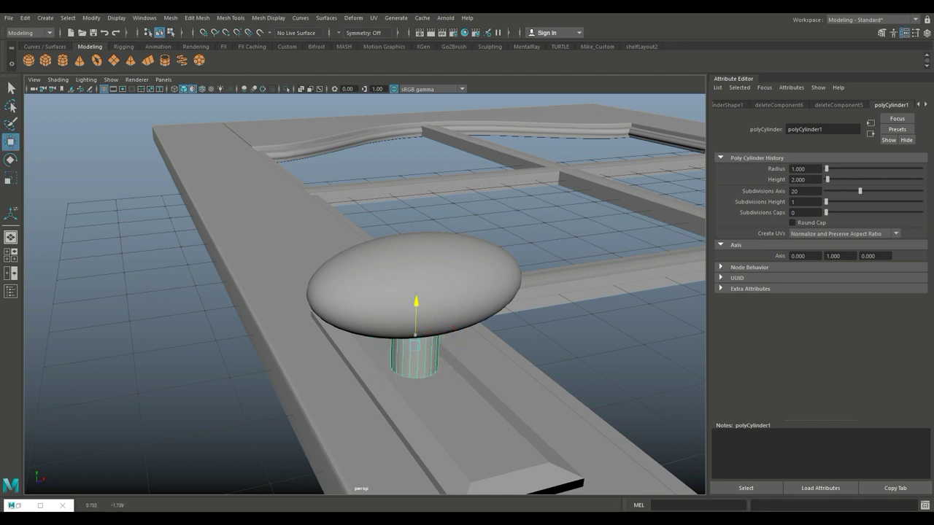
Step: Scale the oval knob down uniformly and lower it onto the top of the stem
{"action": "left_click", "coordinate": [435, 299]}
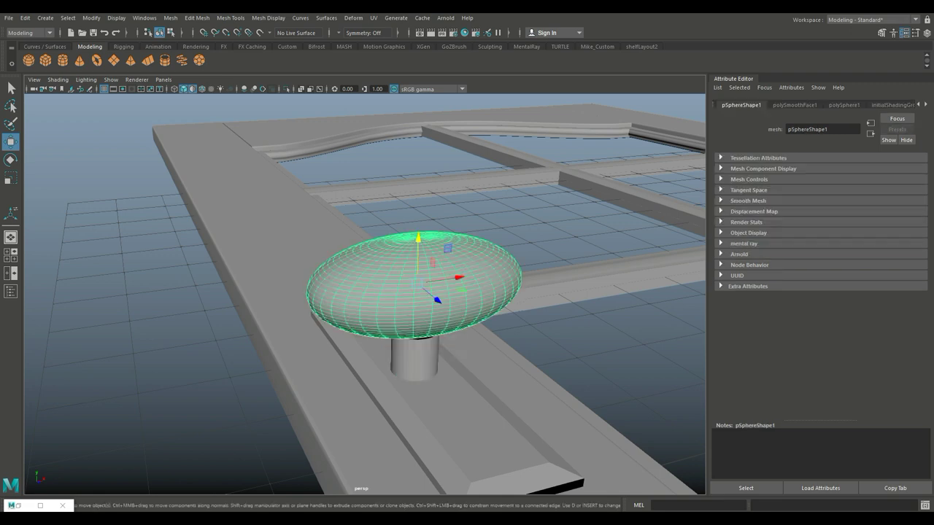
{"action": "key", "text": "r"}
{"action": "left_click_drag", "start_coordinate": [416, 282], "coordinate": [376, 283]}
{"action": "key", "text": "w"}
{"action": "left_click_drag", "start_coordinate": [417, 252], "coordinate": [398, 280]}
{"action": "left_click", "coordinate": [146, 161]}
{"action": "mouse_move", "coordinate": [409, 339]}
{"action": "left_mouse_down", "text": "alt"}
{"action": "mouse_move", "coordinate": [388, 326]}
{"action": "mouse_move", "coordinate": [408, 291]}
{"action": "mouse_move", "coordinate": [407, 337]}
{"action": "mouse_move", "coordinate": [394, 329]}
{"action": "left_mouse_up", "text": "alt"}
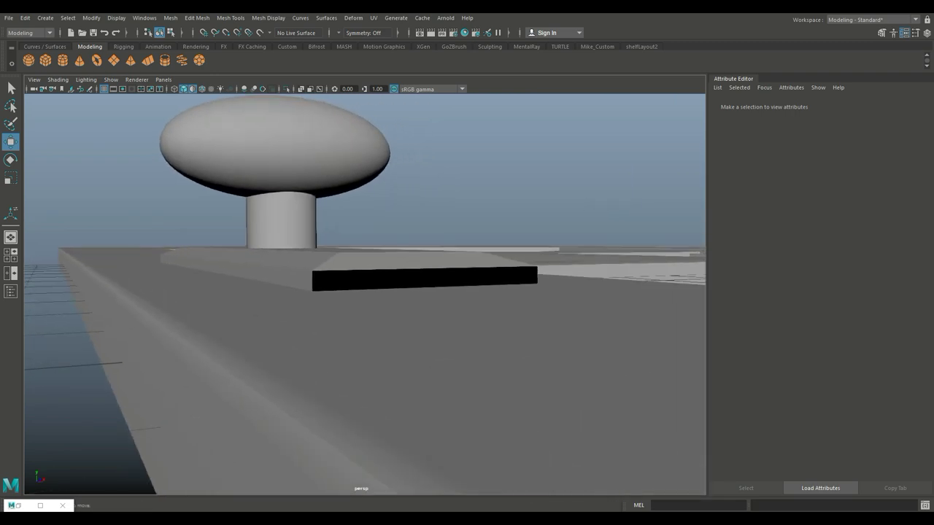
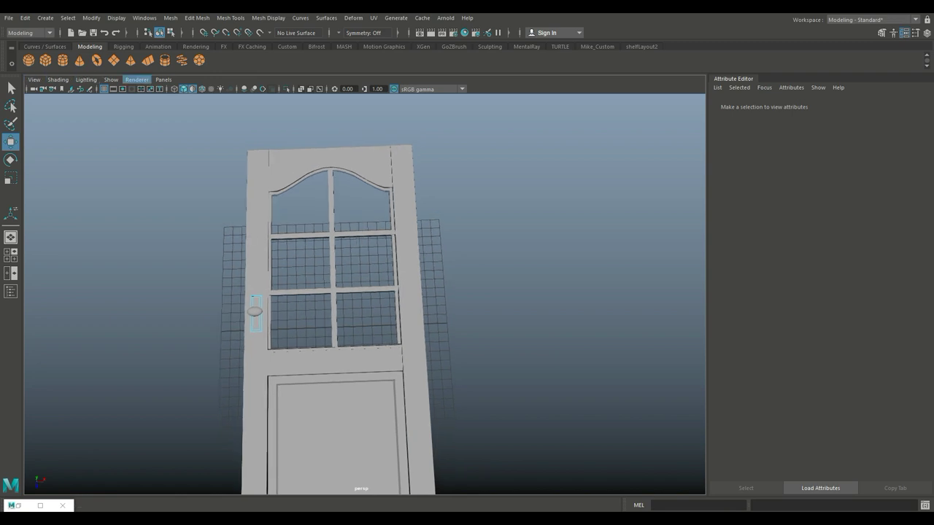
Step: Add a polygon pipe and move it along X off the door, beyond the right stile
{"action": "left_click", "coordinate": [256, 313]}
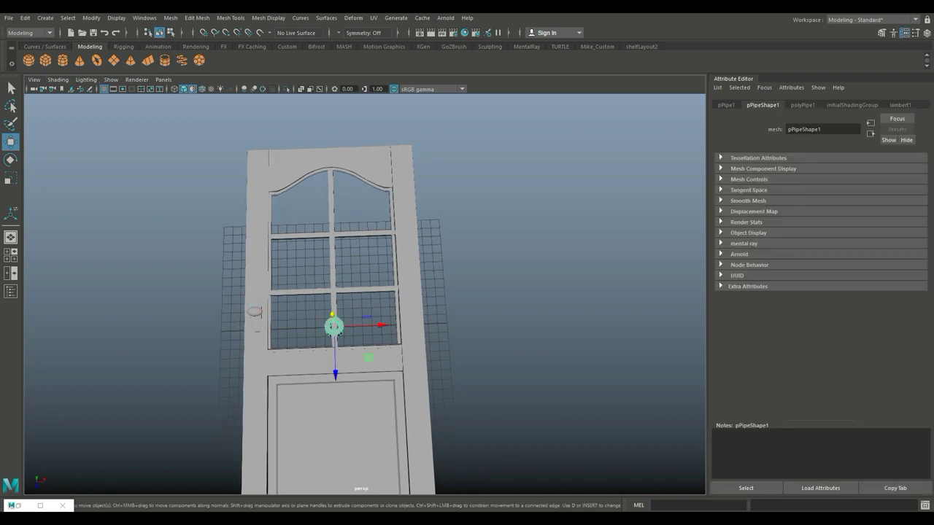
{"action": "scroll", "coordinate": [346, 313], "scroll_direction": "down", "scroll_amount": 5}
{"action": "left_click_drag", "start_coordinate": [392, 313], "coordinate": [483, 309]}
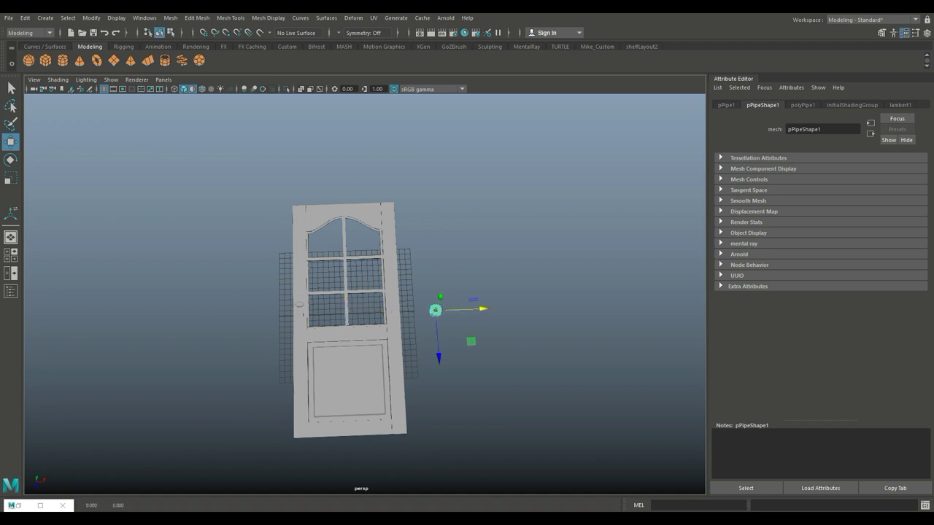
{"action": "scroll", "coordinate": [533, 351], "scroll_direction": "up", "scroll_amount": 5}
Step: Rotate the pipe about the X axis so that it lies parallel to the door's long edge
{"action": "key", "text": "r"}
{"action": "scroll", "coordinate": [536, 369], "scroll_direction": "down", "scroll_amount": 2}
{"action": "left_click_drag", "start_coordinate": [365, 292], "coordinate": [405, 255], "text": "alt"}
{"action": "key", "text": "e"}
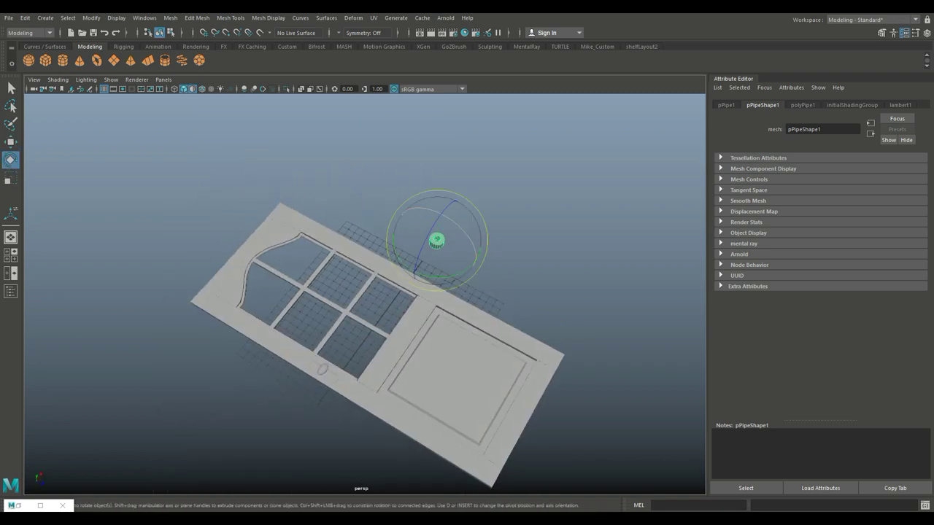
{"action": "left_click_drag", "start_coordinate": [474, 235], "coordinate": [476, 256]}
{"action": "left_click_drag", "start_coordinate": [365, 292], "coordinate": [525, 266], "text": "alt"}
{"action": "scroll", "coordinate": [365, 292], "scroll_direction": "down", "scroll_amount": 10}
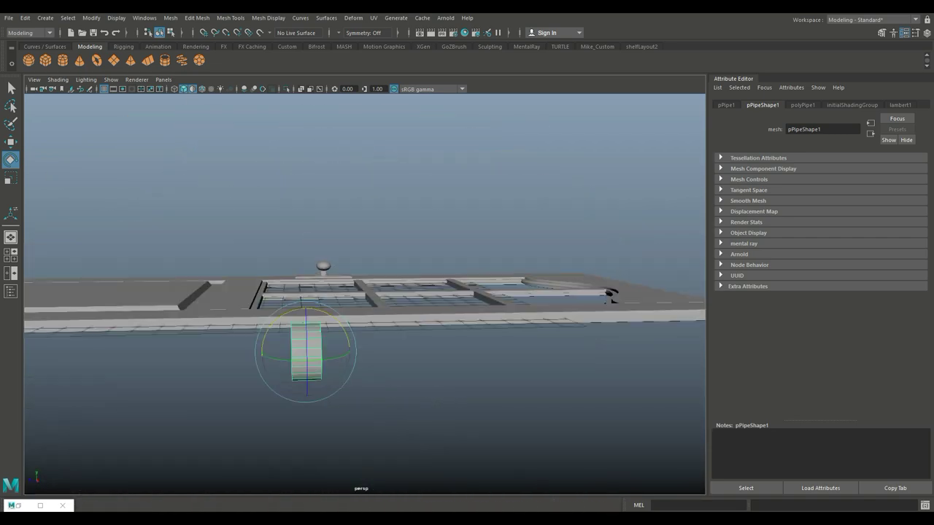
Step: Stretch the pipe along its length into a long hinge barrel and fine-tune its length
{"action": "key", "text": "r"}
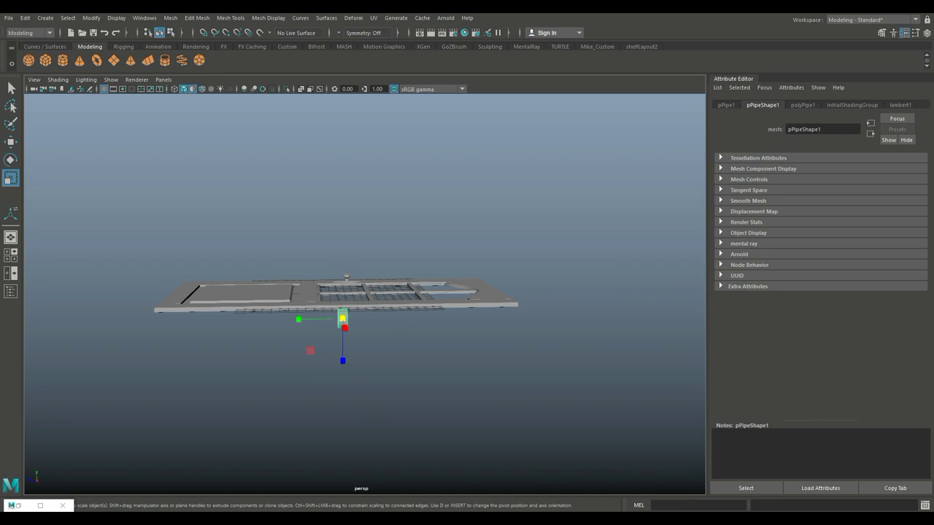
{"action": "left_click_drag", "start_coordinate": [299, 320], "coordinate": [169, 321]}
{"action": "left_click_drag", "start_coordinate": [298, 319], "coordinate": [260, 320]}
{"action": "scroll", "coordinate": [343, 321], "scroll_direction": "up", "scroll_amount": 5}
{"action": "mouse_move", "coordinate": [364, 292]}
{"action": "left_mouse_down", "text": "alt"}
{"action": "mouse_move", "coordinate": [438, 262]}
{"action": "mouse_move", "coordinate": [394, 278]}
{"action": "mouse_move", "coordinate": [423, 263]}
{"action": "mouse_move", "coordinate": [438, 241]}
{"action": "mouse_move", "coordinate": [379, 284]}
{"action": "left_mouse_up", "text": "alt"}
{"action": "scroll", "coordinate": [365, 292], "scroll_direction": "down", "scroll_amount": 3}
{"action": "scroll", "coordinate": [365, 292], "scroll_direction": "up", "scroll_amount": 4}
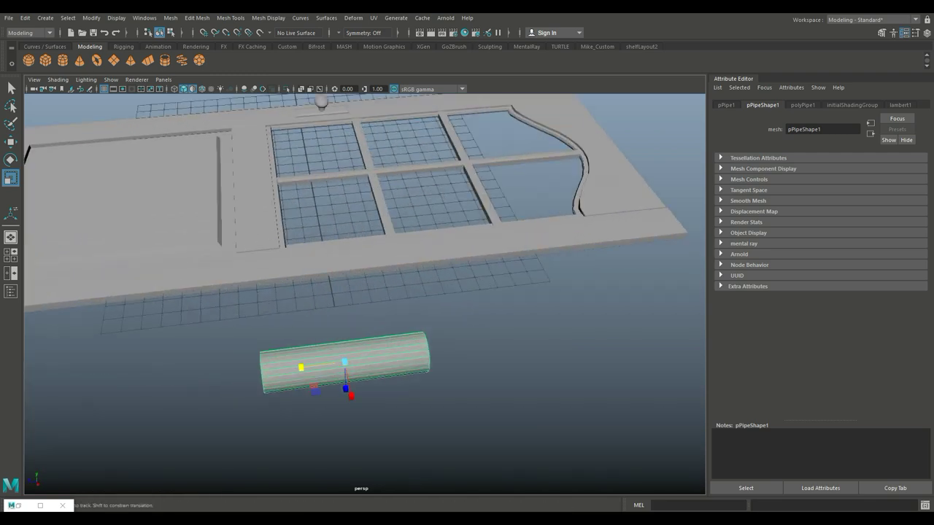
{"action": "scroll", "coordinate": [365, 292], "scroll_direction": "up", "scroll_amount": 2}
{"action": "key", "text": "t"}
{"action": "mouse_move", "coordinate": [340, 346]}
{"action": "left_mouse_down"}
{"action": "mouse_move", "coordinate": [352, 345]}
{"action": "mouse_move", "coordinate": [341, 346]}
{"action": "left_mouse_up"}
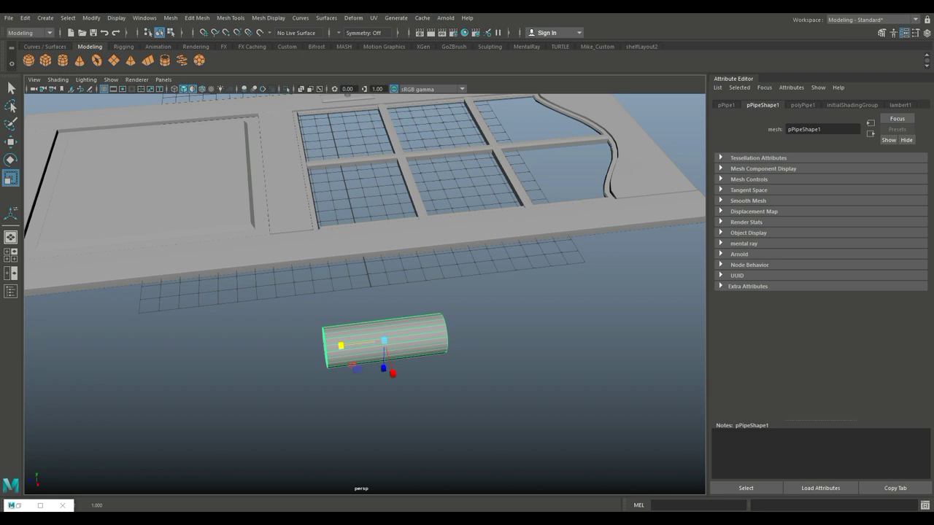
{"action": "scroll", "coordinate": [365, 292], "scroll_direction": "down", "scroll_amount": 2}
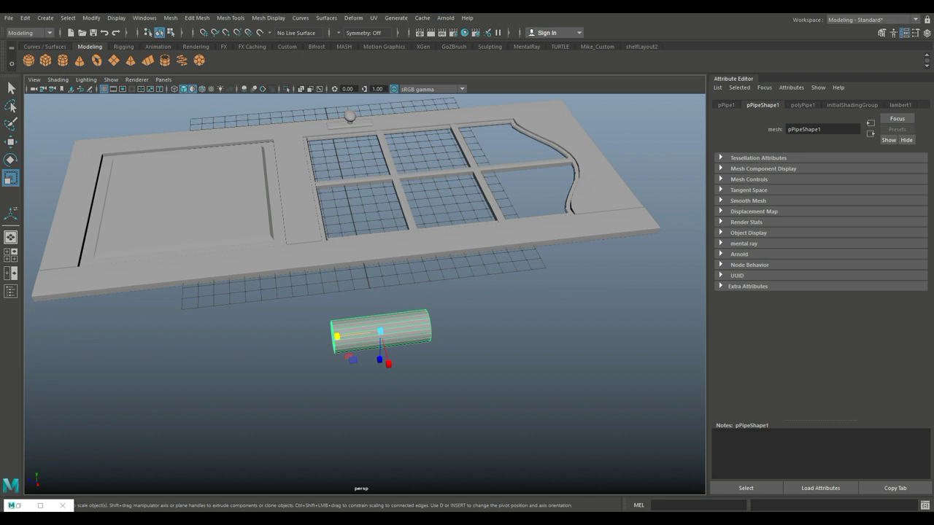
Step: Duplicate the pipe, move the copy lengthwise past its end and shorten the copy
{"action": "key", "text": "ctrl+d"}
{"action": "key", "text": "w"}
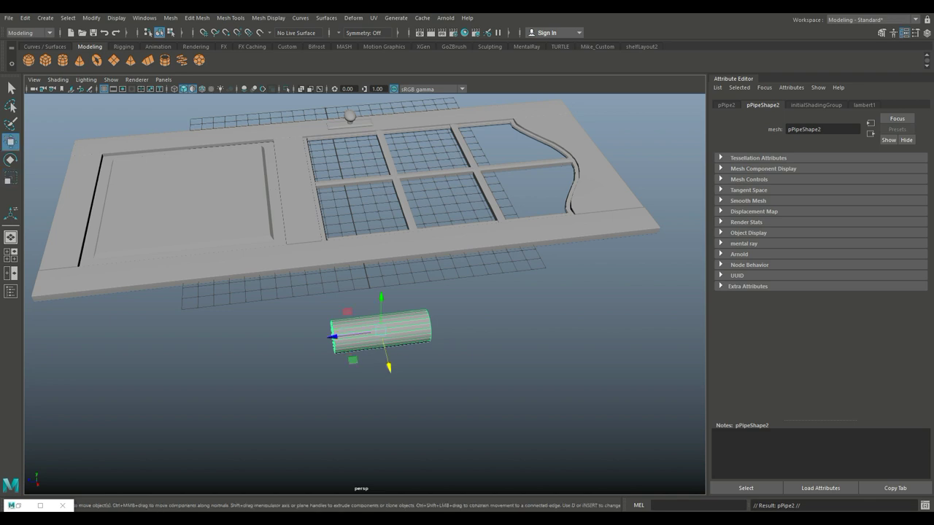
{"action": "left_click_drag", "start_coordinate": [336, 337], "coordinate": [263, 348]}
{"action": "key", "text": "r"}
{"action": "scroll", "coordinate": [365, 292], "scroll_direction": "up", "scroll_amount": 5}
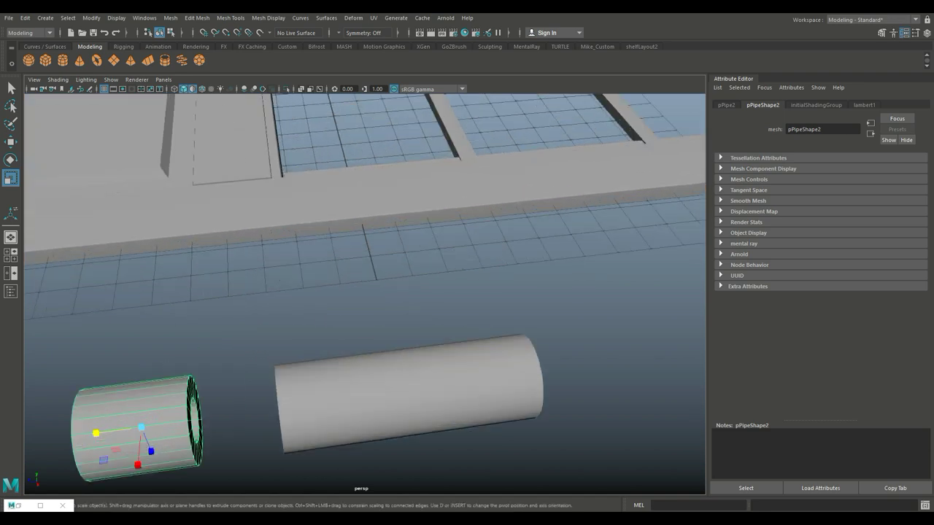
Step: Bevel the edge loops at both ends of the long pipe with a fraction of 0.2 and one segment
{"action": "left_click", "coordinate": [408, 394]}
{"action": "right_click_drag", "start_coordinate": [287, 229], "coordinate": [287, 201]}
{"action": "left_click", "coordinate": [276, 391]}
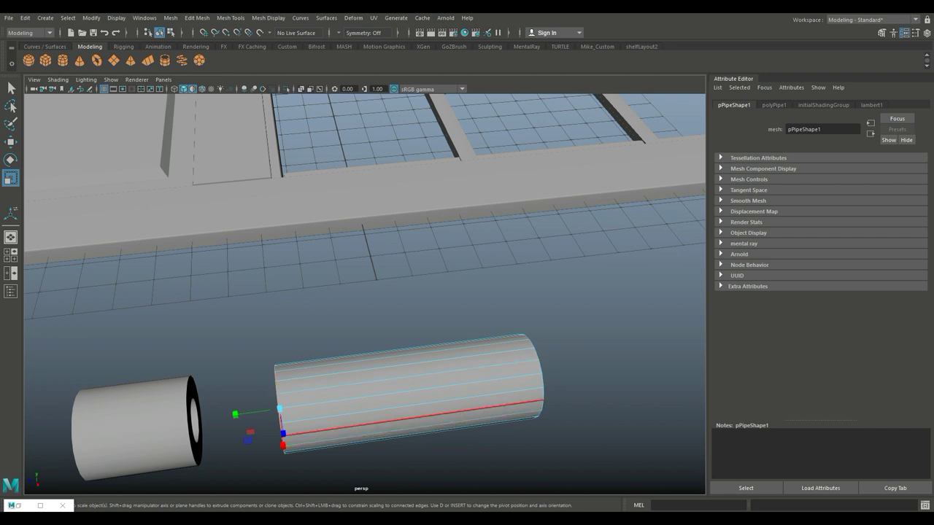
{"action": "left_click", "coordinate": [406, 385]}
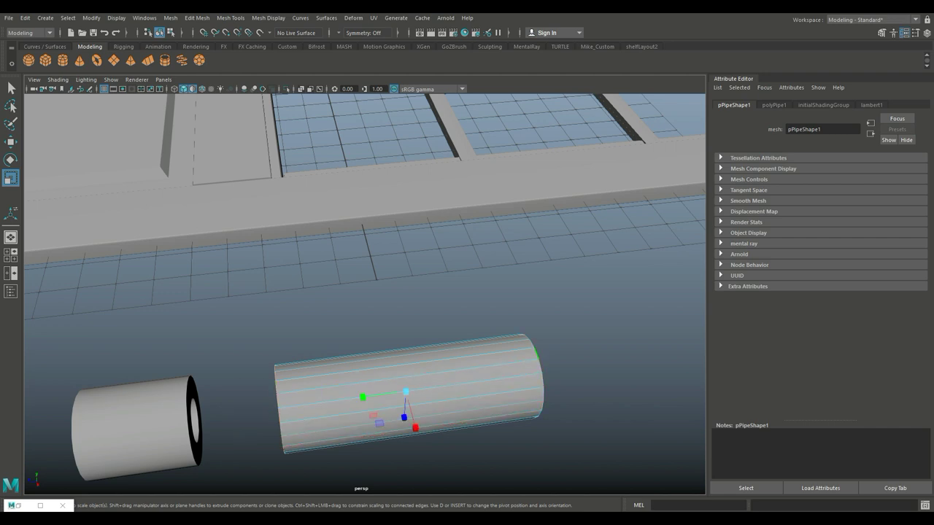
{"action": "left_click", "coordinate": [197, 17]}
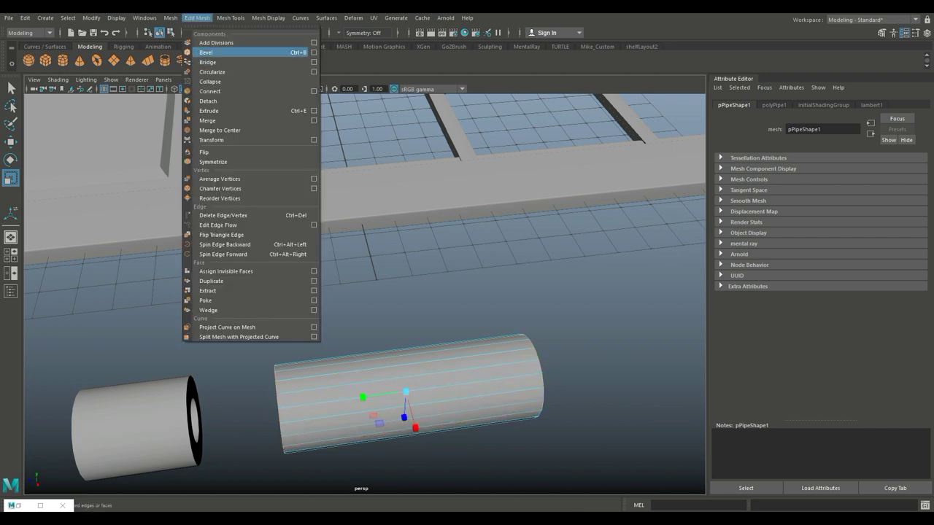
{"action": "left_click", "coordinate": [208, 52]}
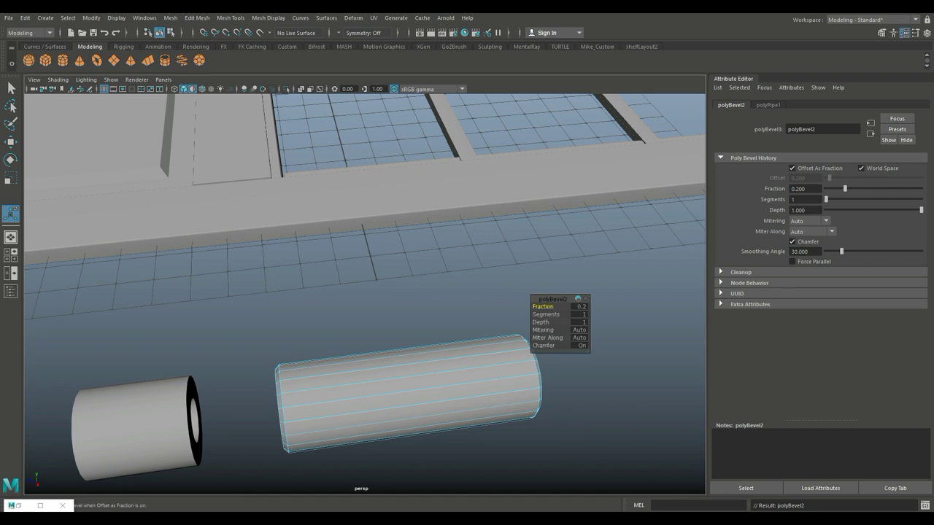
Step: Delete the short unbeveled copy of the pipe
{"action": "left_click", "coordinate": [139, 430]}
{"action": "right_click_drag", "start_coordinate": [146, 225], "coordinate": [198, 212]}
{"action": "key", "text": "Delete"}
Step: Duplicate the beveled pipe, move the copy lengthwise to the end nearer the door's bottom and shorten it into a hinge segment
{"action": "left_click", "coordinate": [408, 394]}
{"action": "key", "text": "ctrl+d"}
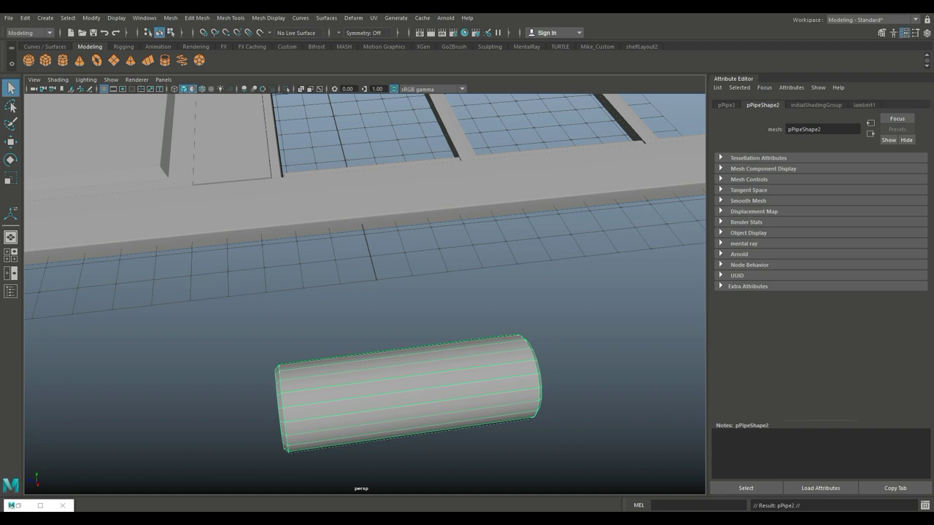
{"action": "scroll", "coordinate": [365, 291], "scroll_direction": "down", "scroll_amount": 5}
{"action": "key", "text": "w"}
{"action": "left_click_drag", "start_coordinate": [343, 345], "coordinate": [252, 357]}
{"action": "key", "text": "r"}
{"action": "key", "text": "w"}
Step: Duplicate the short hinge segment and move the copy against the opposite end of the long pipe
{"action": "key", "text": "ctrl+d"}
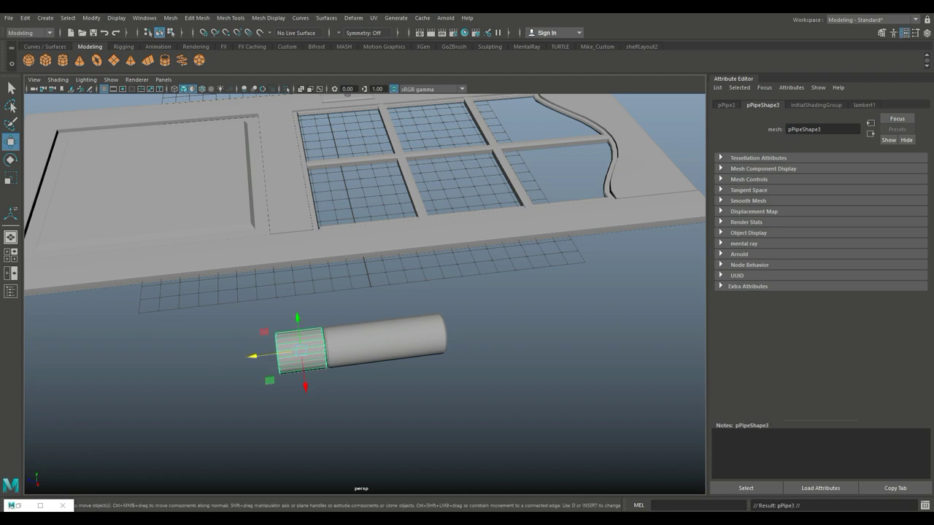
{"action": "left_click_drag", "start_coordinate": [253, 357], "coordinate": [420, 336]}
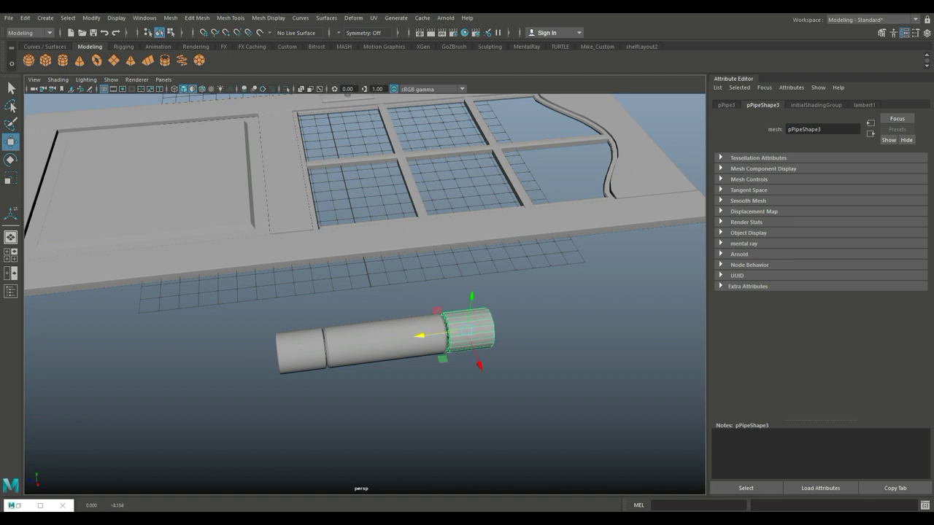
{"action": "key", "text": "f"}
{"action": "left_click_drag", "start_coordinate": [321, 300], "coordinate": [313, 299]}
{"action": "scroll", "coordinate": [312, 300], "scroll_direction": "down", "scroll_amount": 5}
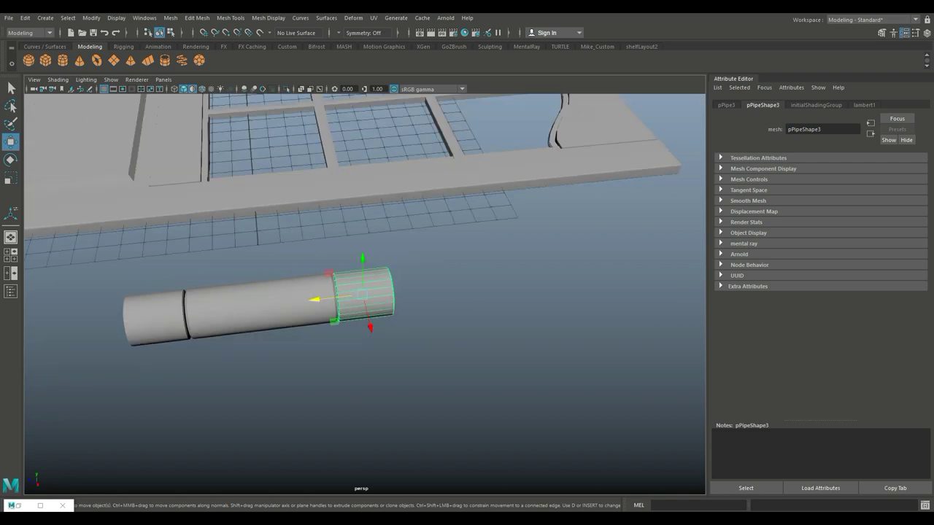
Step: Create a polygon sphere and move it out beyond the hinge end nearer the door's bottom, in line with the pipes
{"action": "middle_click_drag", "start_coordinate": [312, 300], "coordinate": [440, 297], "text": "alt"}
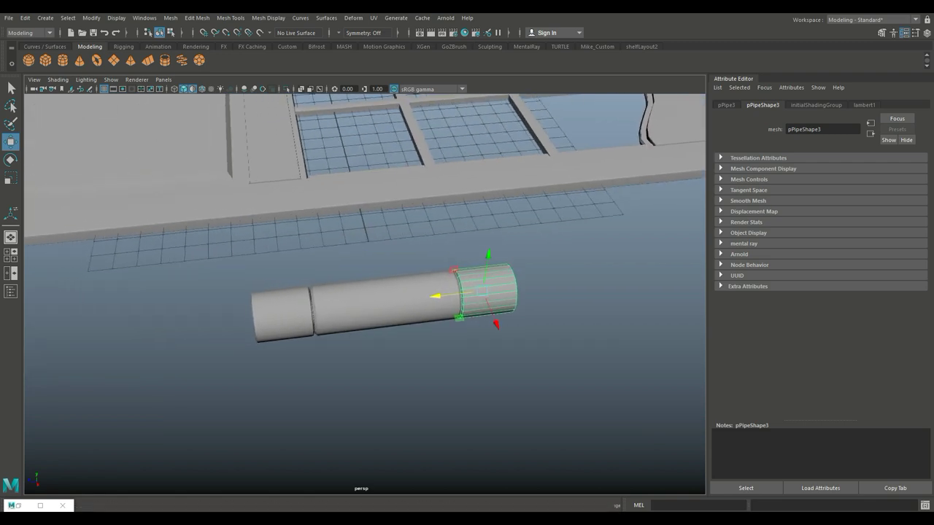
{"action": "left_click", "coordinate": [28, 60]}
{"action": "key", "text": "f"}
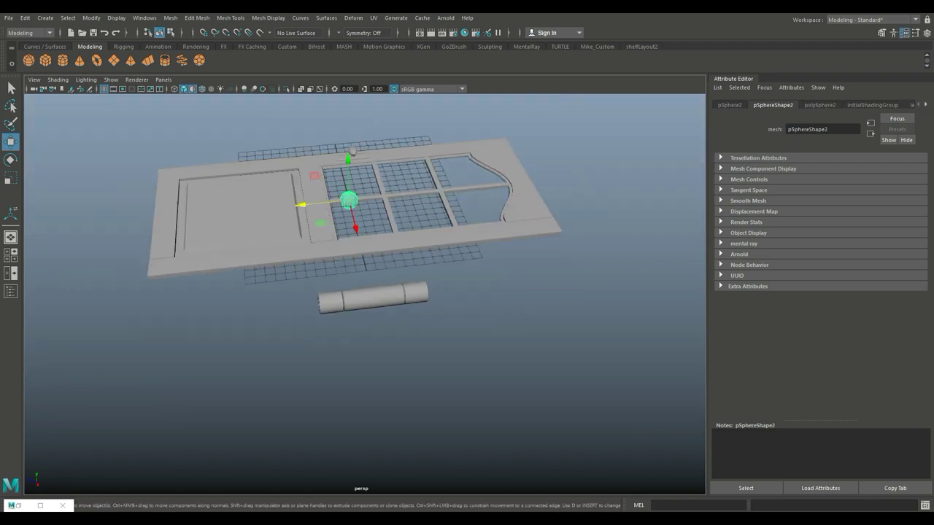
{"action": "left_click_drag", "start_coordinate": [355, 229], "coordinate": [380, 332]}
{"action": "left_click_drag", "start_coordinate": [336, 301], "coordinate": [226, 313]}
{"action": "key", "text": "space"}
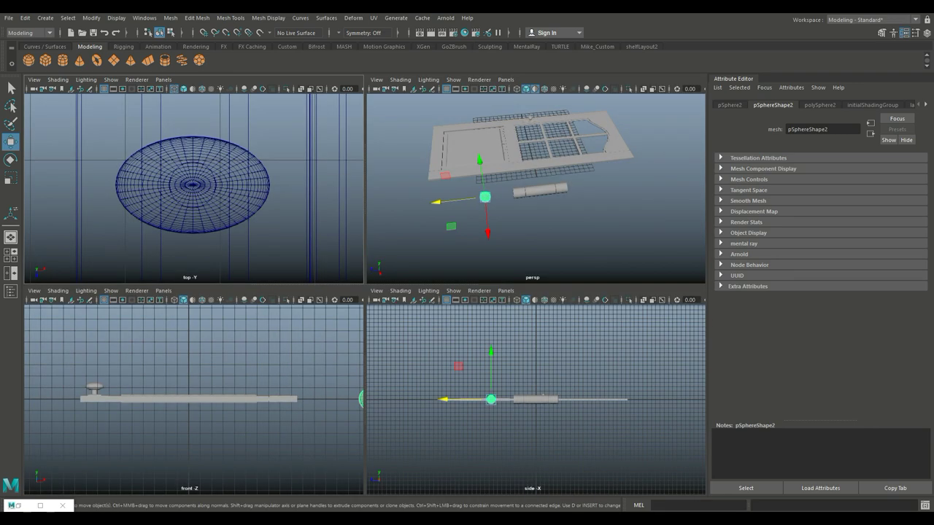
{"action": "key", "text": "space"}
{"action": "key", "text": "f"}
{"action": "scroll", "coordinate": [365, 227], "scroll_direction": "down", "scroll_amount": 5}
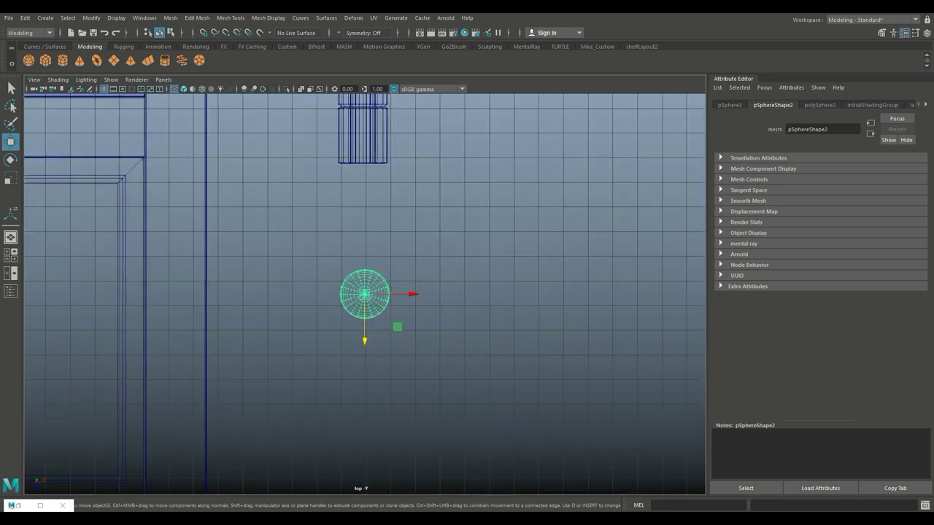
Step: Delete the half of the sphere that faces the hinge, leaving a hemisphere, and return to object mode
{"action": "right_click_drag", "start_coordinate": [365, 227], "coordinate": [365, 252]}
{"action": "scroll", "coordinate": [365, 292], "scroll_direction": "up", "scroll_amount": 6}
{"action": "left_click_drag", "start_coordinate": [202, 204], "coordinate": [478, 285]}
{"action": "key", "text": "Delete"}
{"action": "right_click_drag", "start_coordinate": [431, 225], "coordinate": [479, 211]}
Step: Move the hemisphere flush against the pipe end, center it on the pipe and scale it down slightly narrower than the pipe
{"action": "scroll", "coordinate": [365, 292], "scroll_direction": "down", "scroll_amount": 4}
{"action": "left_click_drag", "start_coordinate": [365, 337], "coordinate": [365, 189]}
{"action": "scroll", "coordinate": [365, 190], "scroll_direction": "up", "scroll_amount": 5}
{"action": "scroll", "coordinate": [364, 190], "scroll_direction": "down", "scroll_amount": 4}
{"action": "scroll", "coordinate": [365, 189], "scroll_direction": "up", "scroll_amount": 2}
{"action": "scroll", "coordinate": [364, 292], "scroll_direction": "up", "scroll_amount": 1}
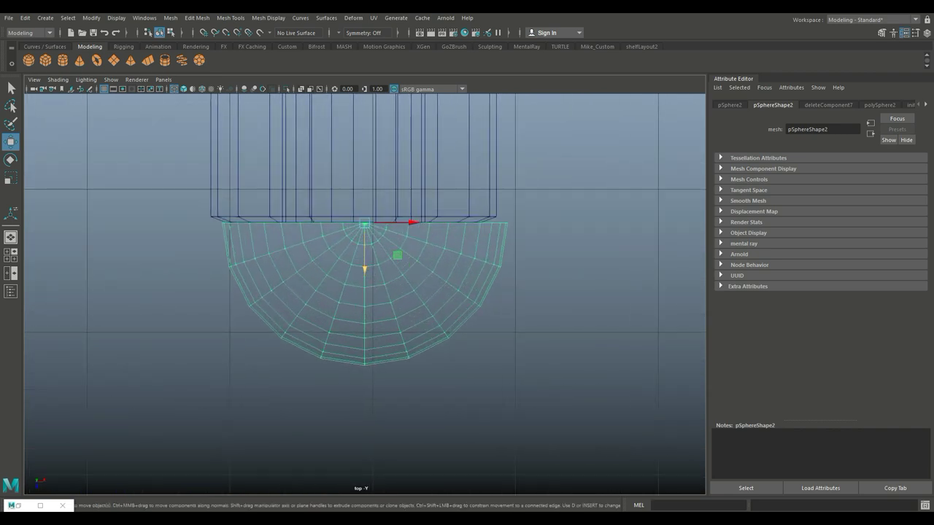
{"action": "left_click_drag", "start_coordinate": [411, 222], "coordinate": [400, 223]}
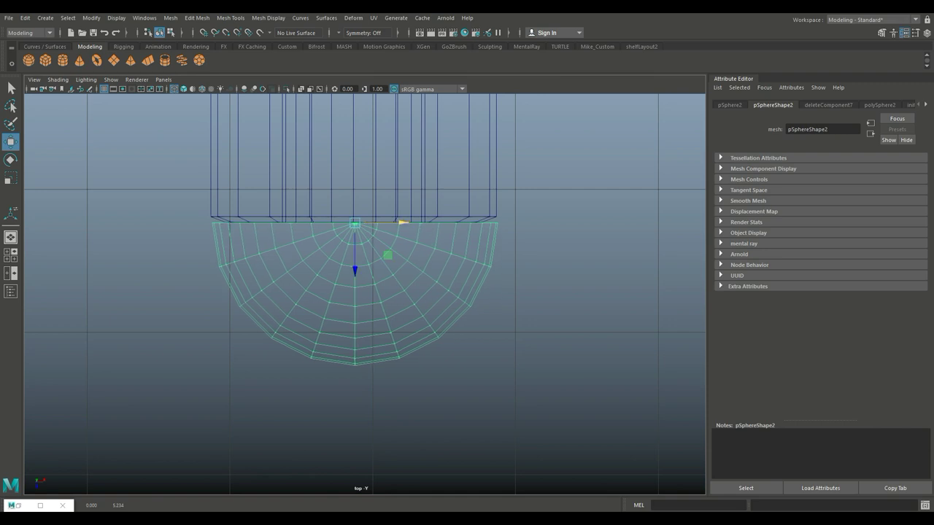
{"action": "key", "text": "r"}
{"action": "left_click_drag", "start_coordinate": [355, 222], "coordinate": [336, 223]}
{"action": "scroll", "coordinate": [365, 294], "scroll_direction": "down", "scroll_amount": 10}
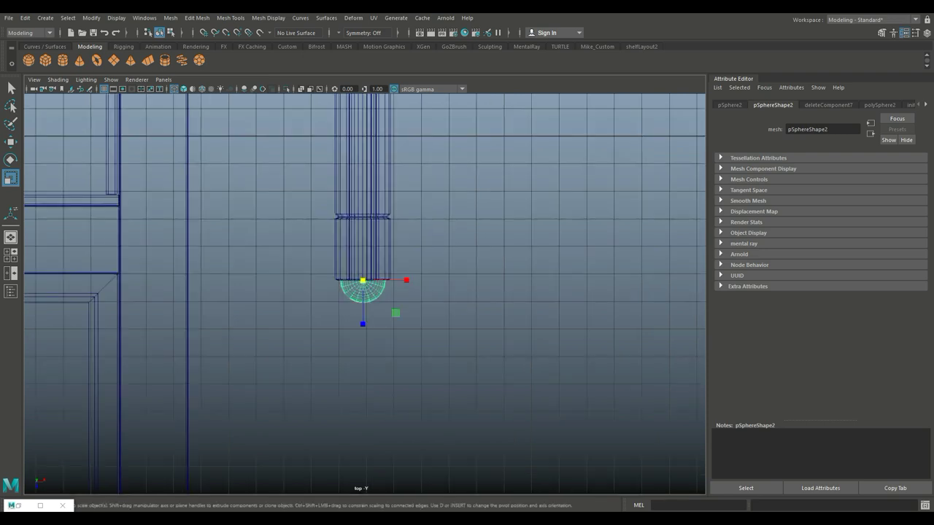
Step: Duplicate the hemisphere cap, rotate the copy 180 degrees and seat it against the opposite end of the hinge
{"action": "key", "text": "ctrl+d"}
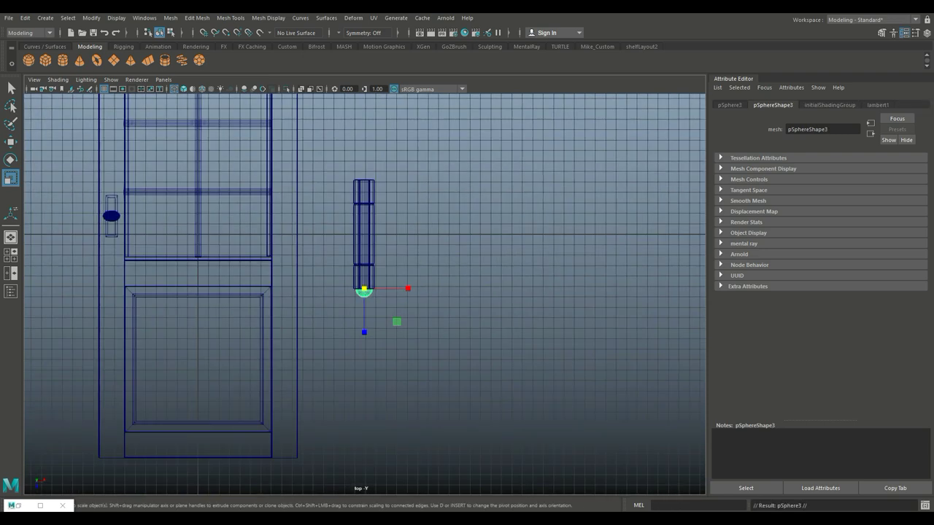
{"action": "key", "text": "w"}
{"action": "left_click_drag", "start_coordinate": [364, 332], "coordinate": [364, 210]}
{"action": "key", "text": "e"}
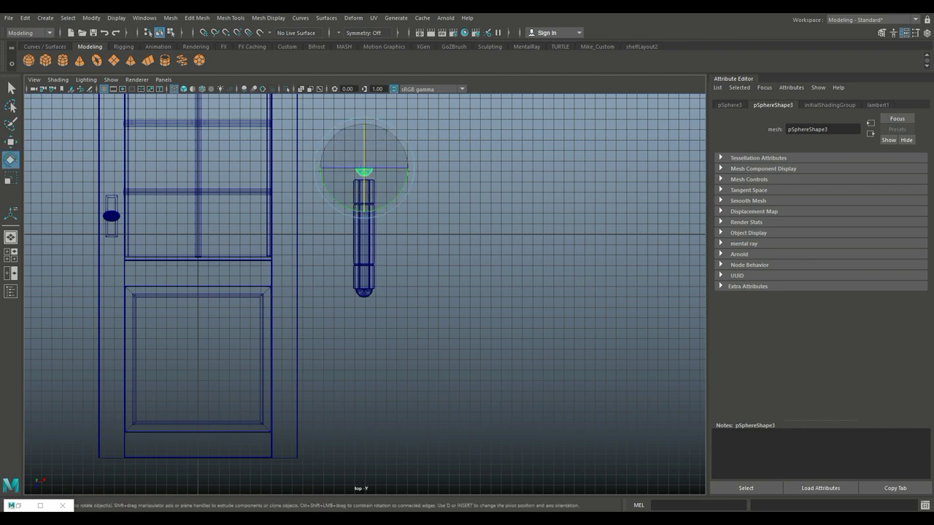
{"action": "mouse_move", "coordinate": [409, 169]}
{"action": "left_mouse_down"}
{"action": "mouse_move", "coordinate": [394, 133]}
{"action": "mouse_move", "coordinate": [410, 172]}
{"action": "left_mouse_up"}
{"action": "key", "text": "w"}
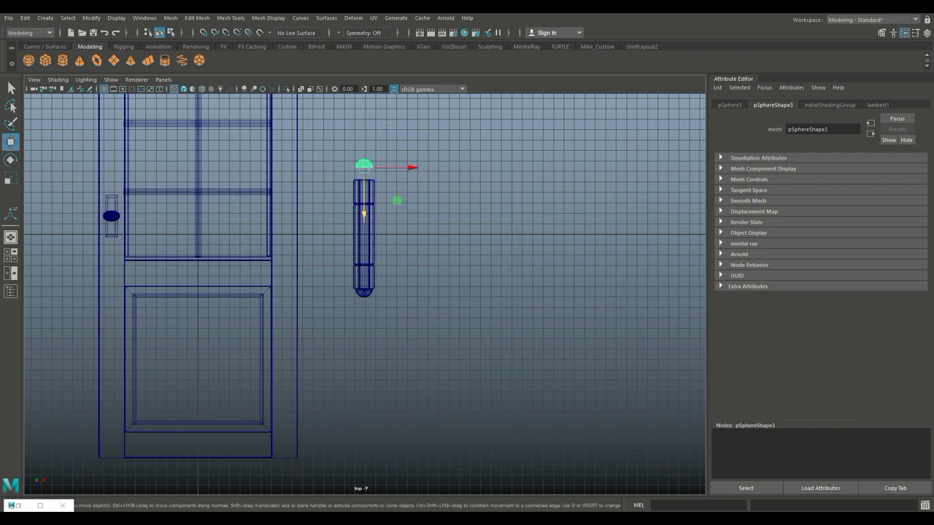
{"action": "middle_click_drag", "start_coordinate": [363, 215], "coordinate": [363, 230]}
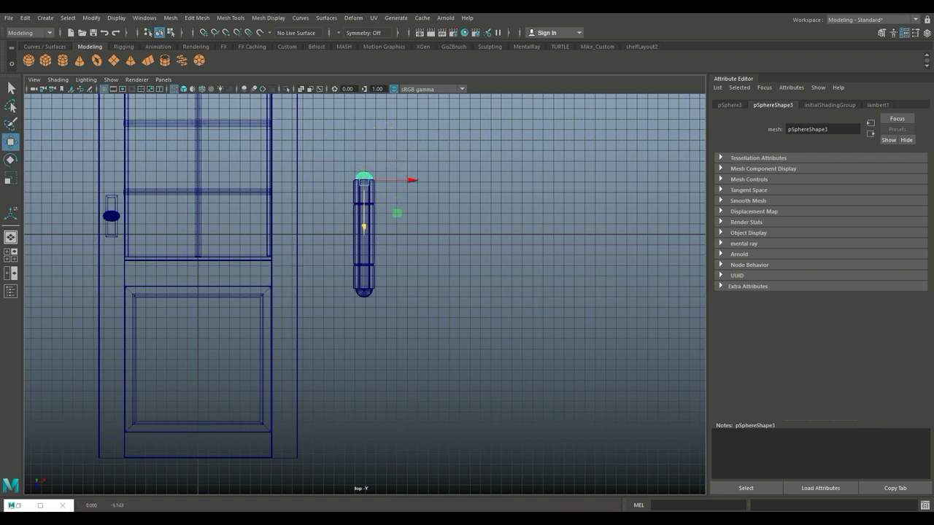
{"action": "key", "text": "f"}
{"action": "scroll", "coordinate": [365, 292], "scroll_direction": "down", "scroll_amount": 5}
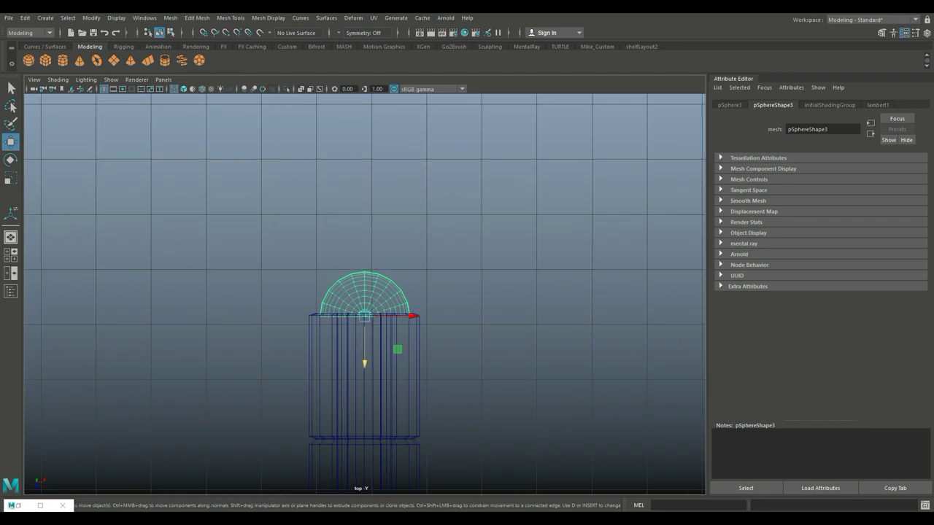
{"action": "middle_click_drag", "start_coordinate": [365, 351], "coordinate": [364, 347]}
{"action": "scroll", "coordinate": [365, 292], "scroll_direction": "down", "scroll_amount": 5}
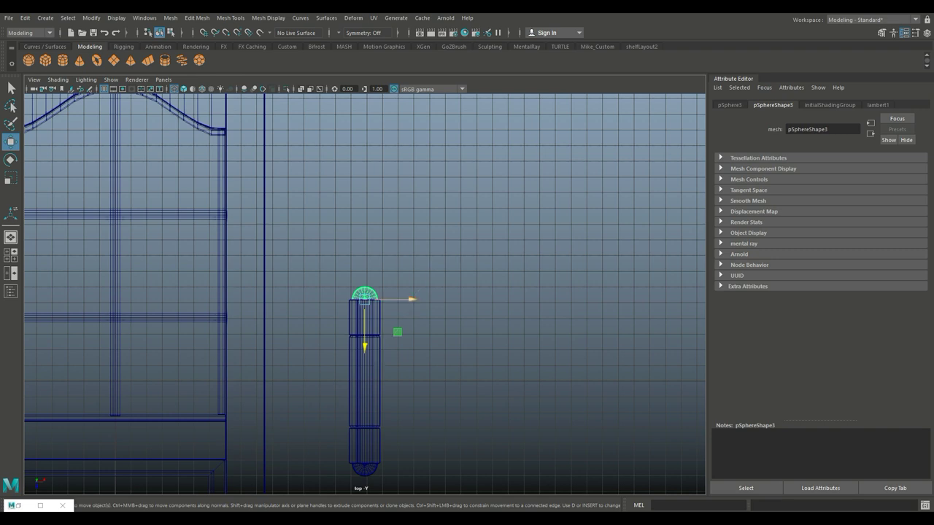
Step: Select the three pipe segments and both hemisphere caps and combine them into a single hinge mesh
{"action": "right_click_drag", "start_coordinate": [377, 225], "coordinate": [427, 211]}
{"action": "scroll", "coordinate": [427, 210], "scroll_direction": "down", "scroll_amount": 2}
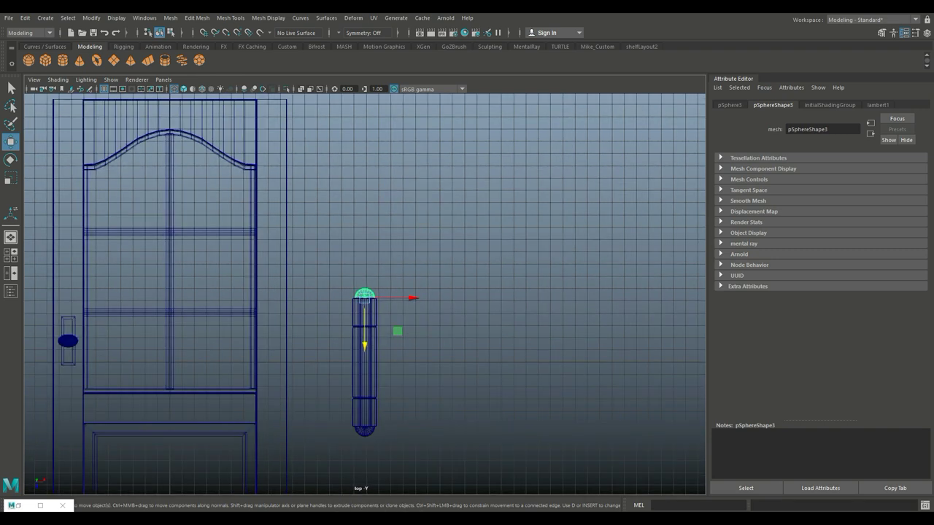
{"action": "left_click", "coordinate": [365, 429]}
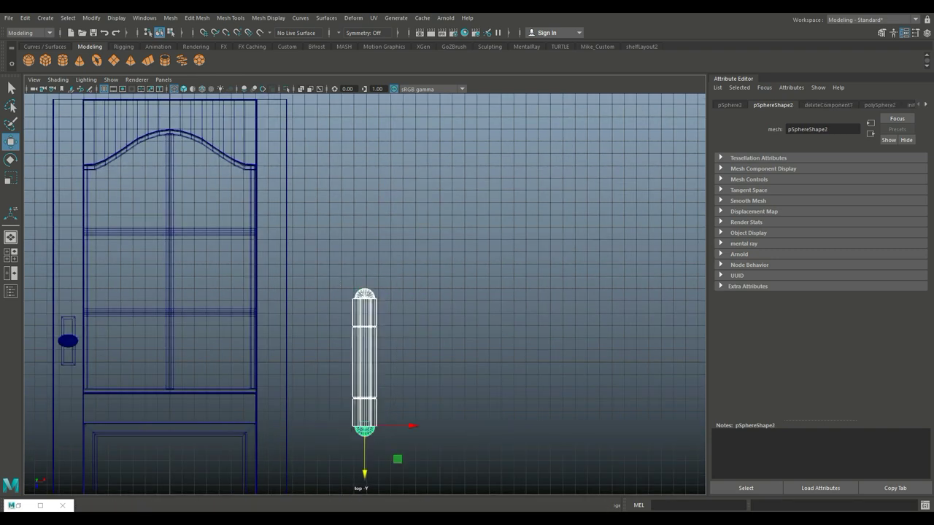
{"action": "left_click", "coordinate": [170, 18]}
{"action": "left_click", "coordinate": [190, 52]}
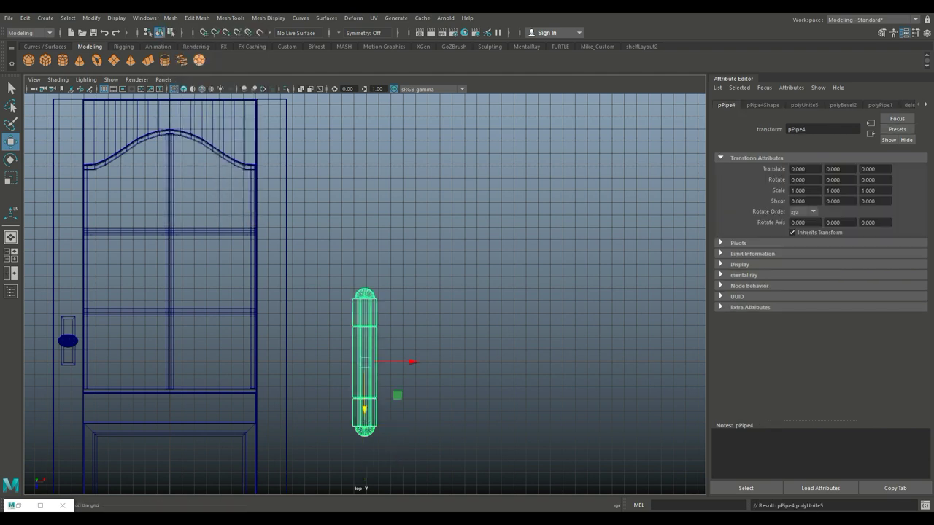
Step: Move the hinge to Translate Z -11.5, scale it uniformly to 0.45 and bring it to the door edge opposite the handle
{"action": "scroll", "coordinate": [365, 296], "scroll_direction": "down", "scroll_amount": 2}
{"action": "left_click_drag", "start_coordinate": [365, 343], "coordinate": [365, 241]}
{"action": "key", "text": "r"}
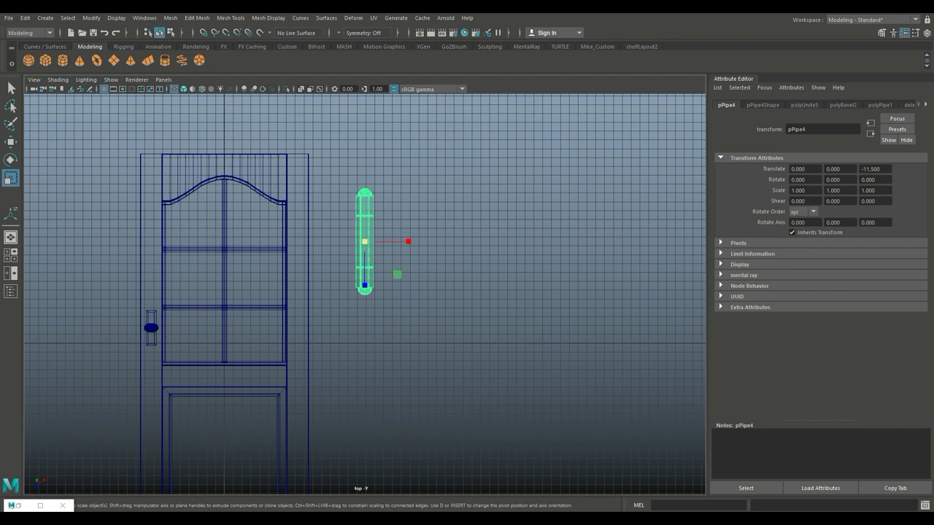
{"action": "left_click_drag", "start_coordinate": [365, 240], "coordinate": [331, 241]}
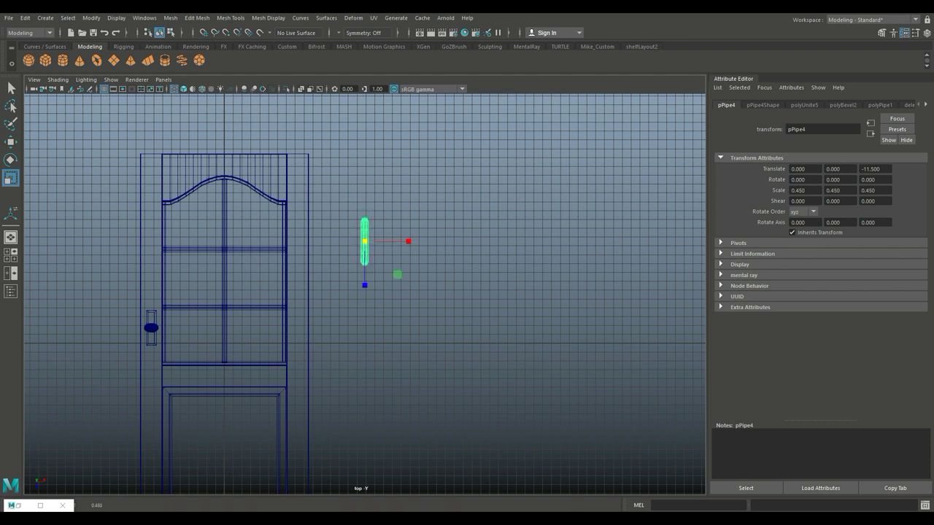
{"action": "key", "text": "w"}
{"action": "left_click_drag", "start_coordinate": [394, 241], "coordinate": [341, 241]}
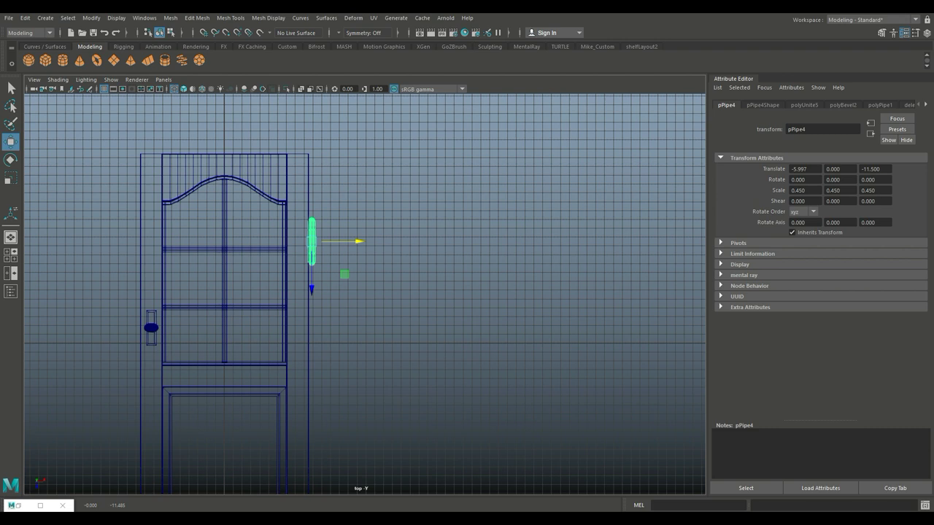
Step: Reduce the hinge's uniform scale to 0.299 and fine-tune its place on the door edge to Translate X -6.040
{"action": "key", "text": "r"}
{"action": "left_click_drag", "start_coordinate": [356, 241], "coordinate": [339, 241]}
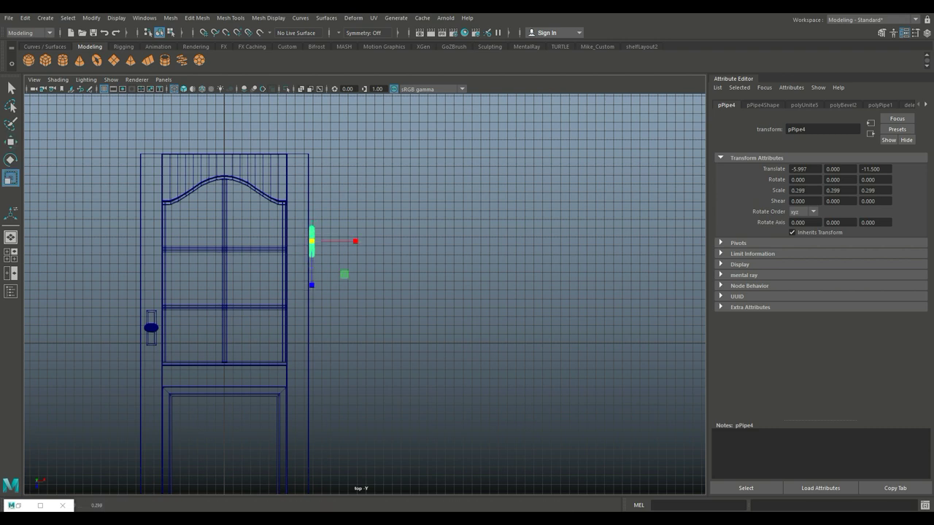
{"action": "key", "text": "w"}
{"action": "key", "text": "f"}
{"action": "scroll", "coordinate": [364, 292], "scroll_direction": "down", "scroll_amount": 5}
{"action": "scroll", "coordinate": [364, 292], "scroll_direction": "up", "scroll_amount": 4}
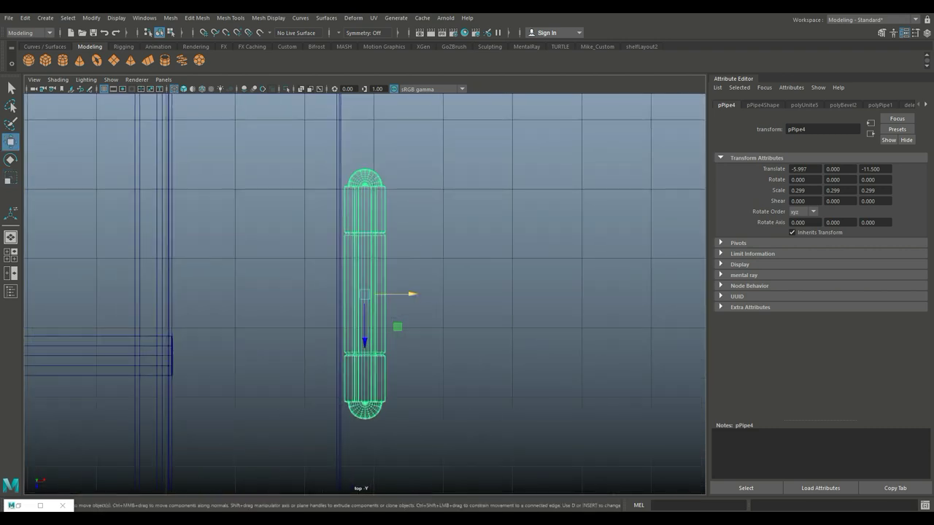
{"action": "left_click_drag", "start_coordinate": [408, 294], "coordinate": [406, 294]}
Step: Duplicate the hinge and move the copy down the same door edge to Translate Z 14.979
{"action": "scroll", "coordinate": [396, 327], "scroll_direction": "down", "scroll_amount": 3}
{"action": "scroll", "coordinate": [396, 327], "scroll_direction": "down", "scroll_amount": 4}
{"action": "middle_click_drag", "start_coordinate": [397, 326], "coordinate": [426, 203], "text": "alt"}
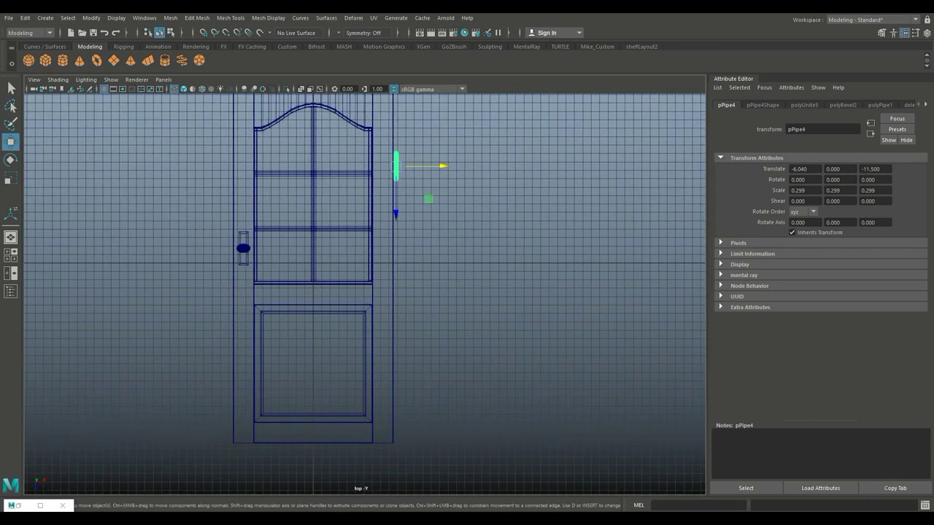
{"action": "scroll", "coordinate": [365, 292], "scroll_direction": "down", "scroll_amount": 2}
{"action": "key", "text": "ctrl+d"}
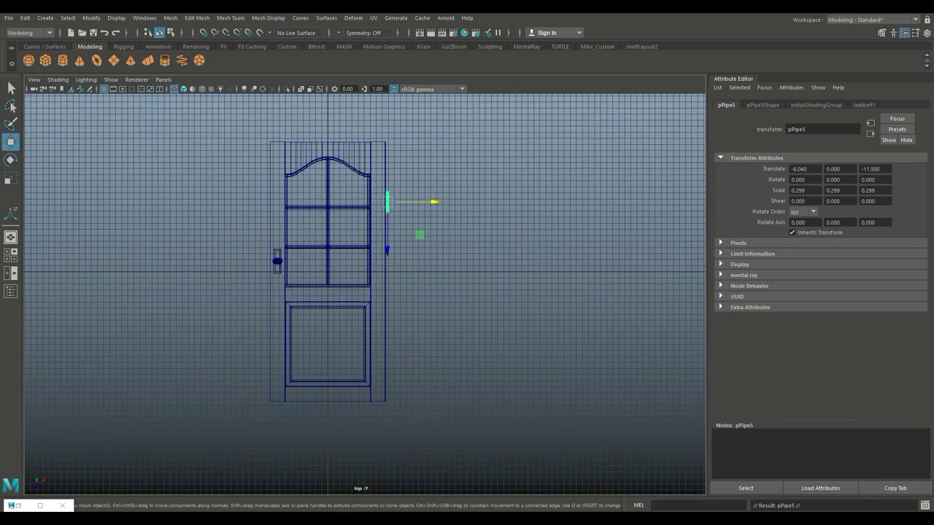
{"action": "left_click_drag", "start_coordinate": [388, 202], "coordinate": [387, 361]}
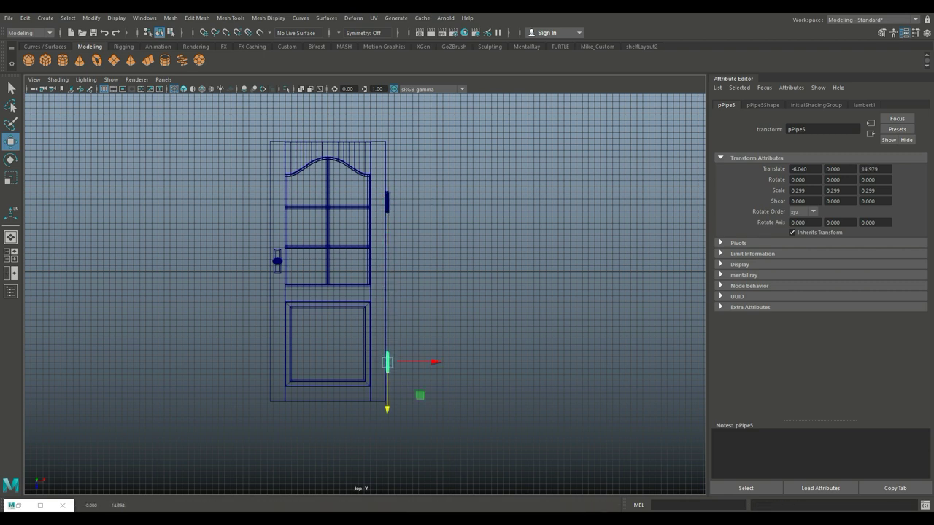
Step: Combine the two hinges into one mesh with a centered pivot and move the pair to Translate Z -1.754
{"action": "left_click", "coordinate": [387, 202], "text": "shift"}
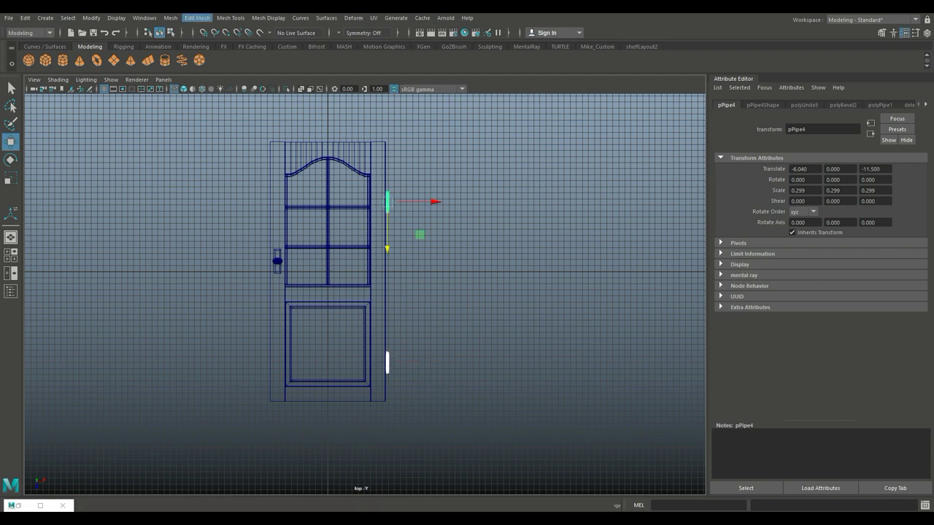
{"action": "left_click", "coordinate": [170, 18]}
{"action": "left_click", "coordinate": [190, 53]}
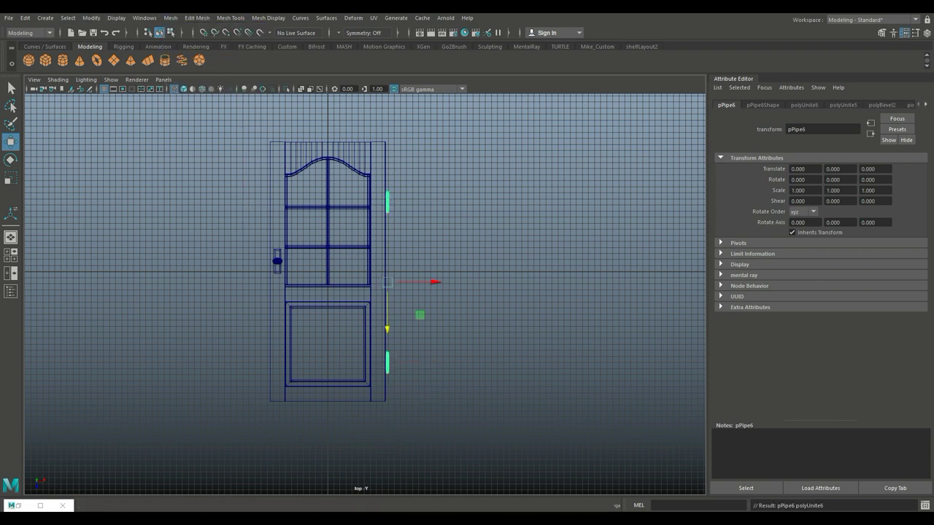
{"action": "left_click", "coordinate": [91, 18]}
{"action": "left_click", "coordinate": [121, 87]}
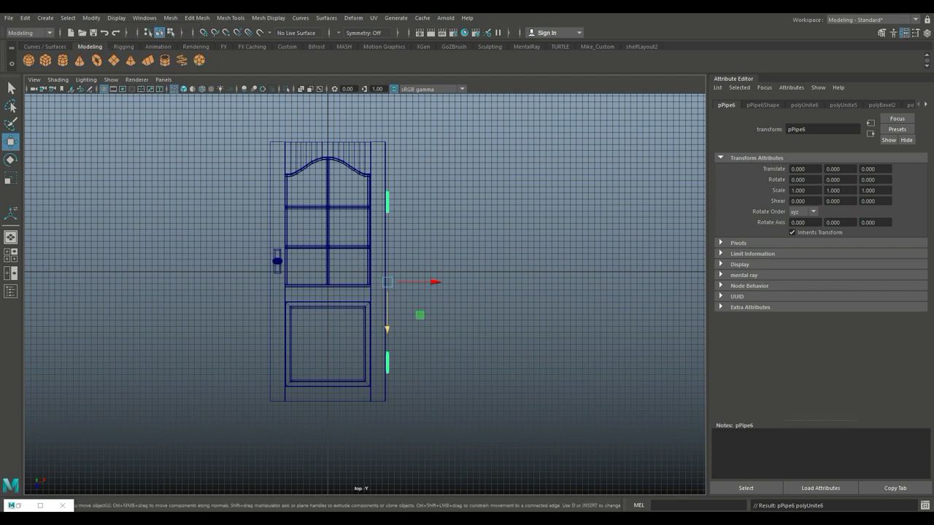
{"action": "mouse_move", "coordinate": [387, 325]}
{"action": "left_mouse_down"}
{"action": "mouse_move", "coordinate": [387, 308]}
{"action": "mouse_move", "coordinate": [387, 319]}
{"action": "left_mouse_up"}
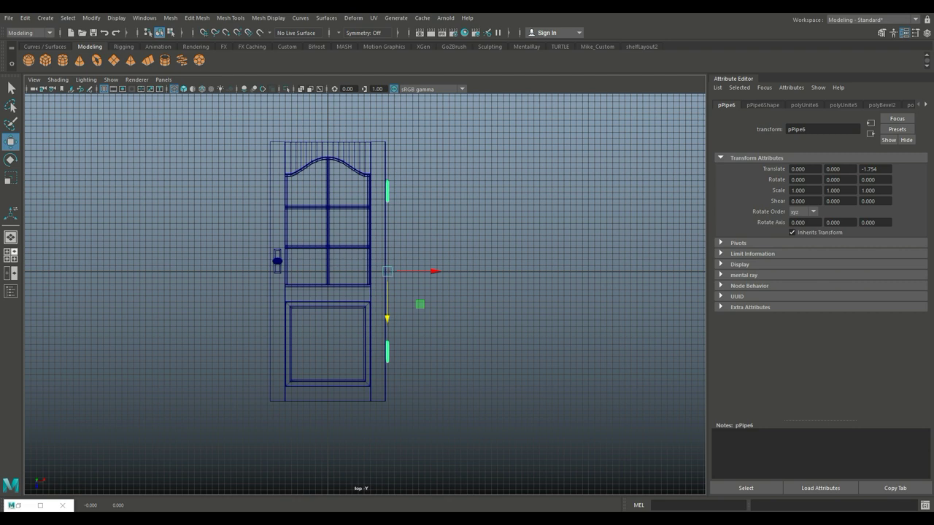
Step: Select the door, handle and hinges in the perspective view and combine them into one mesh
{"action": "key", "text": "space"}
{"action": "key", "text": "space"}
{"action": "right_click_drag", "start_coordinate": [365, 292], "coordinate": [336, 292], "text": "alt"}
{"action": "left_click_drag", "start_coordinate": [350, 292], "coordinate": [409, 278], "text": "alt"}
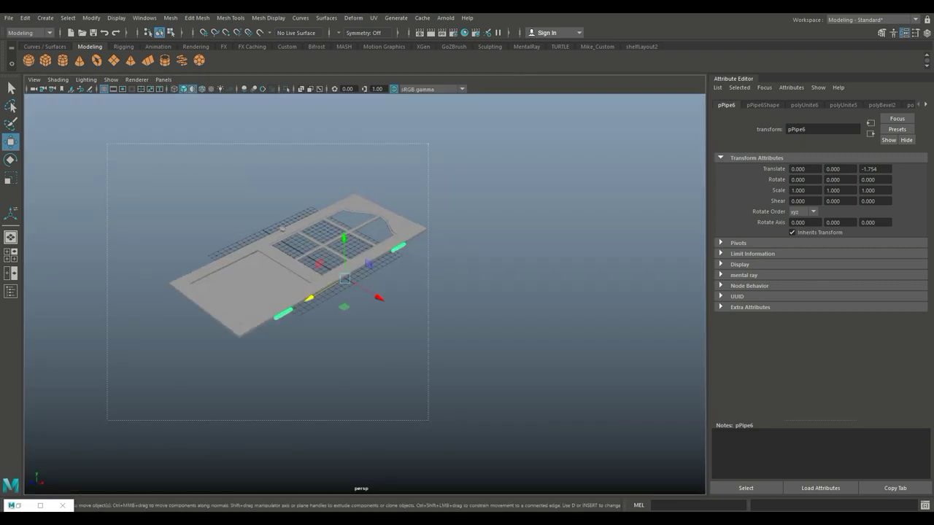
{"action": "left_click", "coordinate": [299, 263]}
{"action": "left_click", "coordinate": [170, 17]}
{"action": "left_click", "coordinate": [197, 51]}
Step: Stand the door upright by rotating it 90 degrees in X, turn it 90 degrees in Y and deselect it
{"action": "key", "text": "e"}
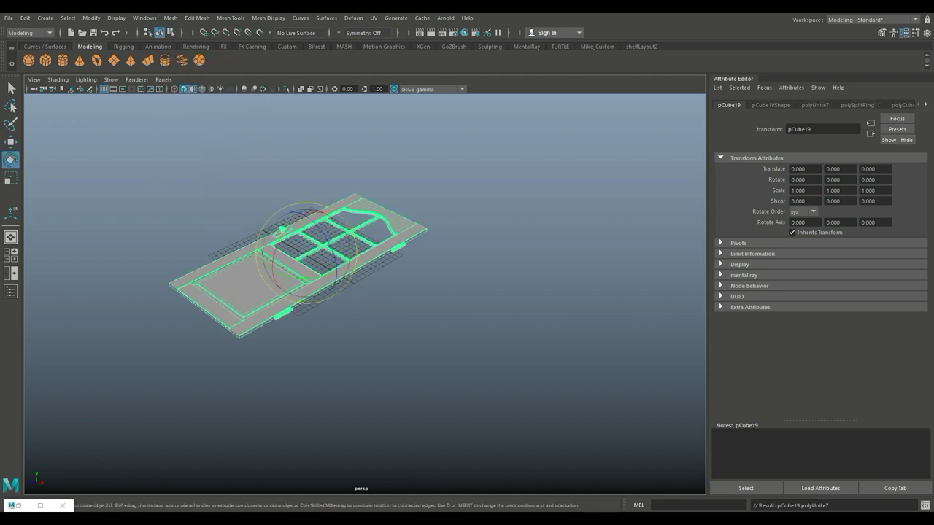
{"action": "left_click_drag", "start_coordinate": [292, 288], "coordinate": [289, 259]}
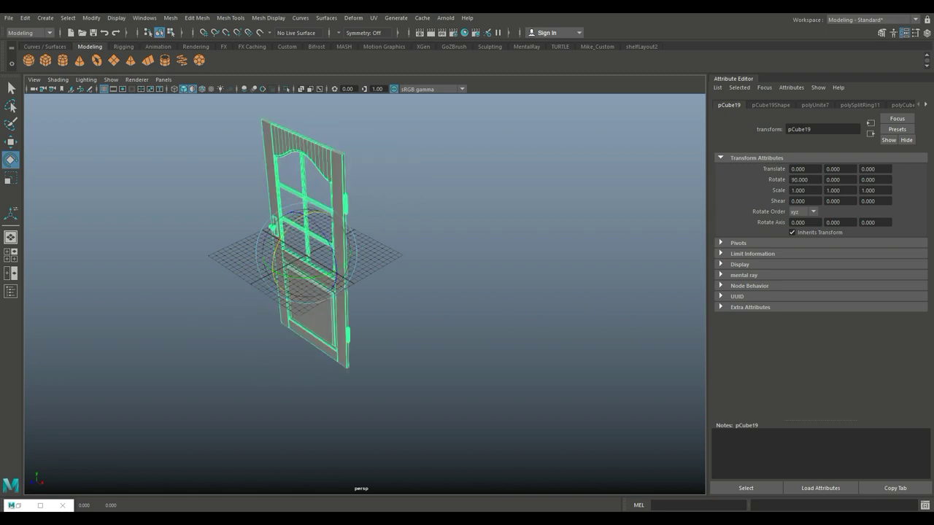
{"action": "left_click_drag", "start_coordinate": [307, 281], "coordinate": [269, 267]}
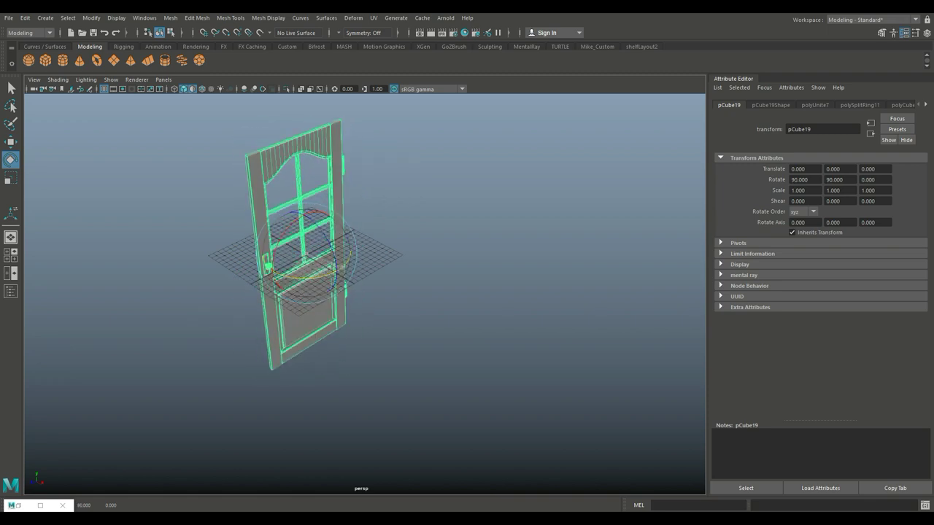
{"action": "left_click", "coordinate": [467, 329]}
Step: Hide the viewport grid and look over the finished door
{"action": "left_click_drag", "start_coordinate": [467, 329], "coordinate": [438, 307], "text": "alt"}
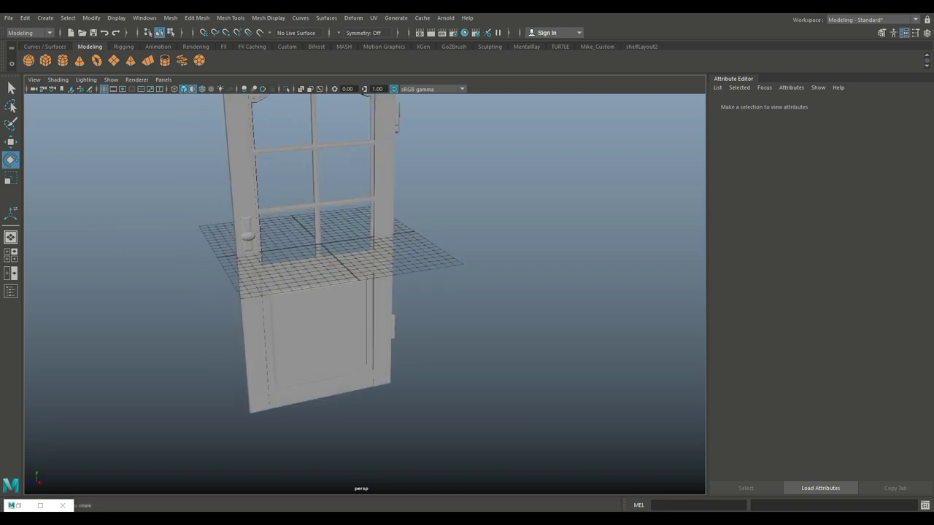
{"action": "left_click", "coordinate": [116, 17]}
{"action": "left_click", "coordinate": [127, 43]}
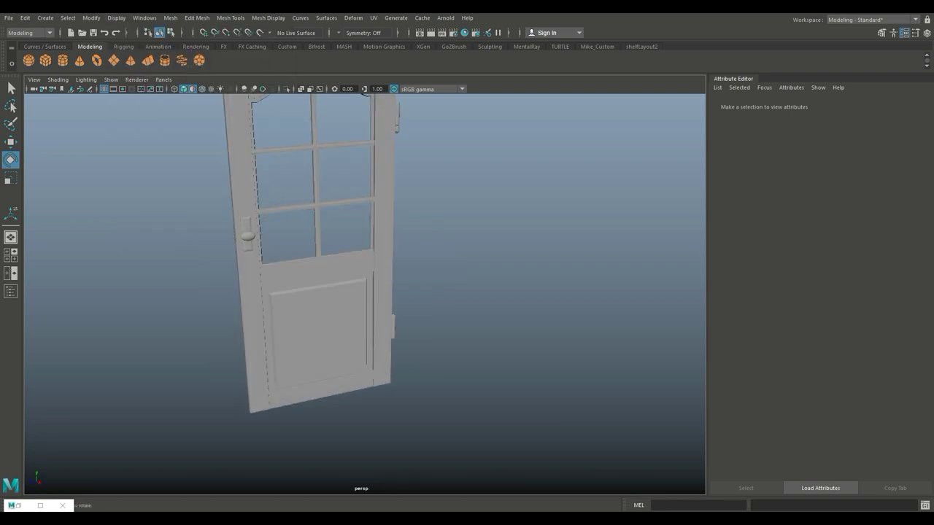
{"action": "scroll", "coordinate": [365, 292], "scroll_direction": "down", "scroll_amount": 3}
{"action": "left_click_drag", "start_coordinate": [365, 292], "coordinate": [481, 285], "text": "alt"}
{"action": "scroll", "coordinate": [365, 292], "scroll_direction": "up", "scroll_amount": 4}
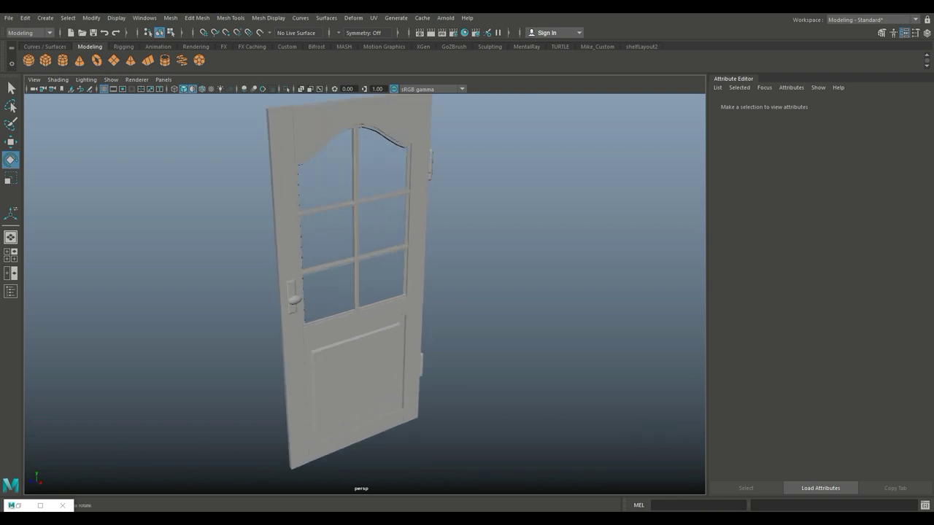
{"action": "scroll", "coordinate": [351, 291], "scroll_direction": "down", "scroll_amount": 4}
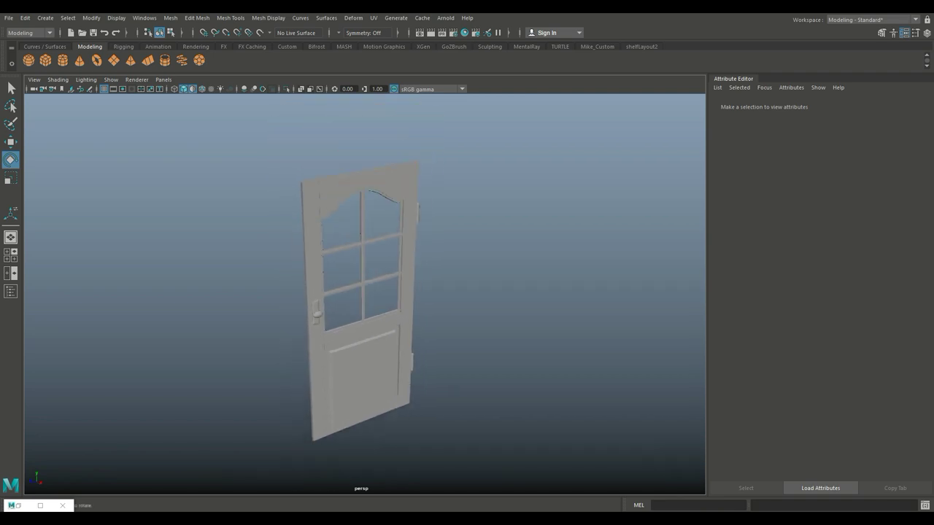